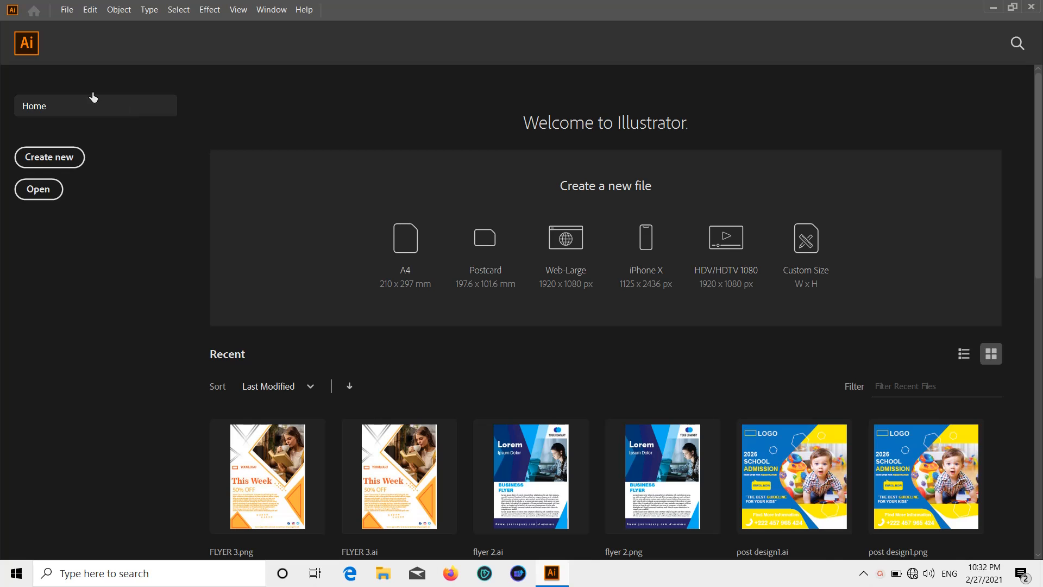
Create a new A4 portrait document, 8.268 × 11.693 in with one artboard.
{"action": "left_click", "coordinate": [41, 161]}
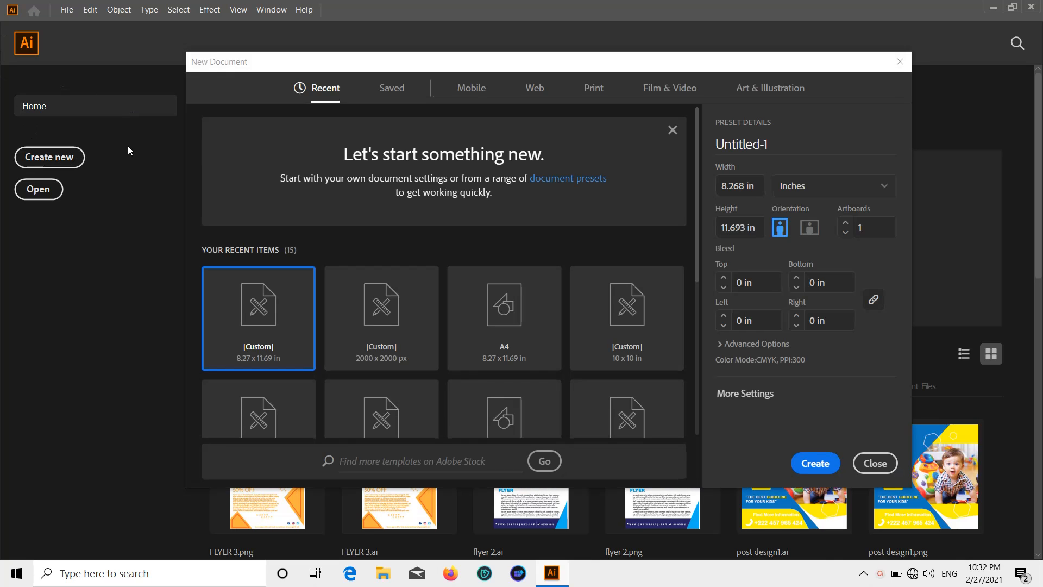
{"action": "left_click", "coordinate": [515, 351]}
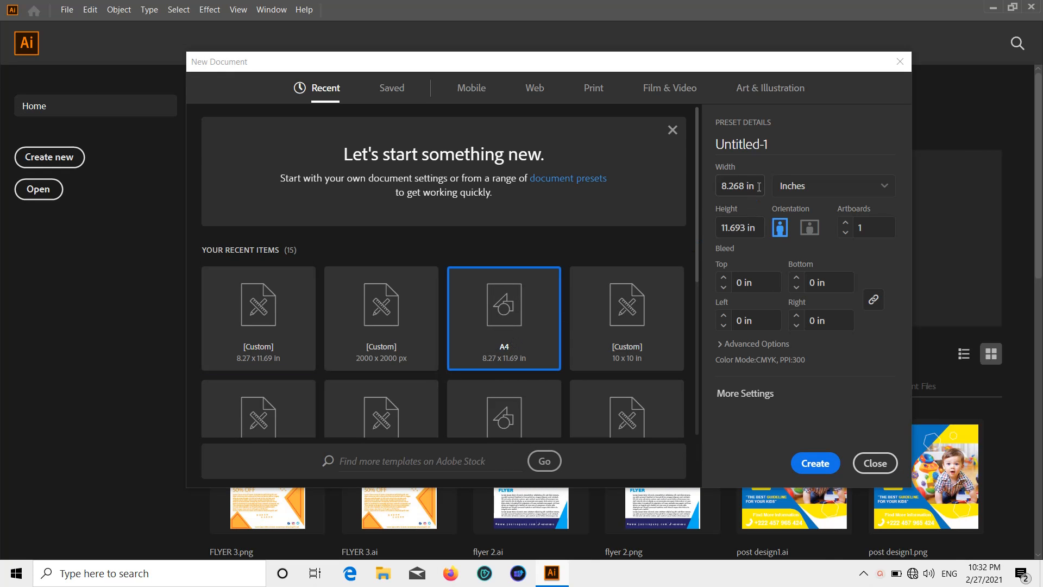
{"action": "left_click_drag", "start_coordinate": [759, 187], "coordinate": [718, 184]}
{"action": "left_click", "coordinate": [756, 226]}
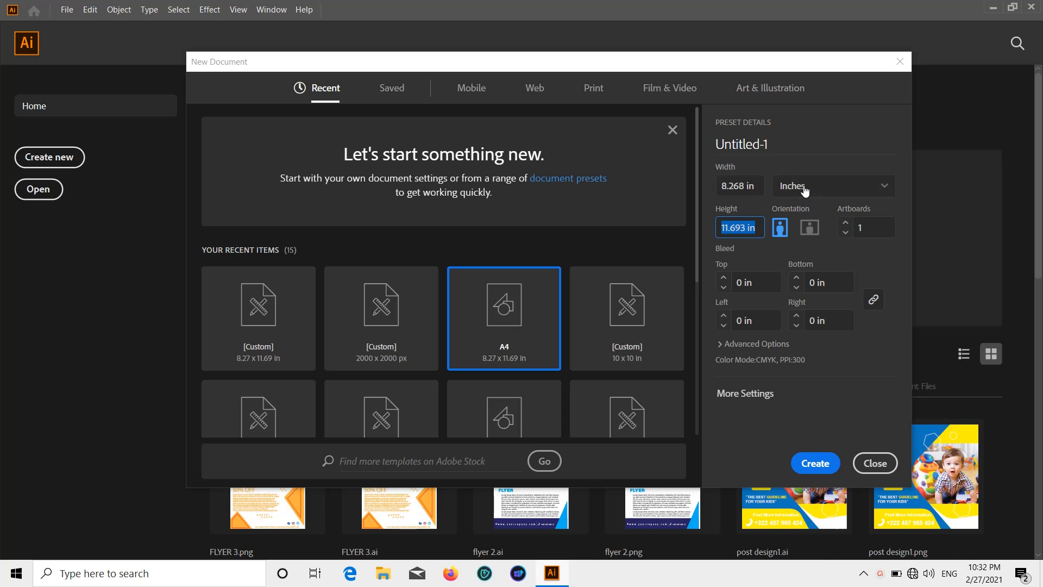
{"action": "left_click", "coordinate": [869, 225]}
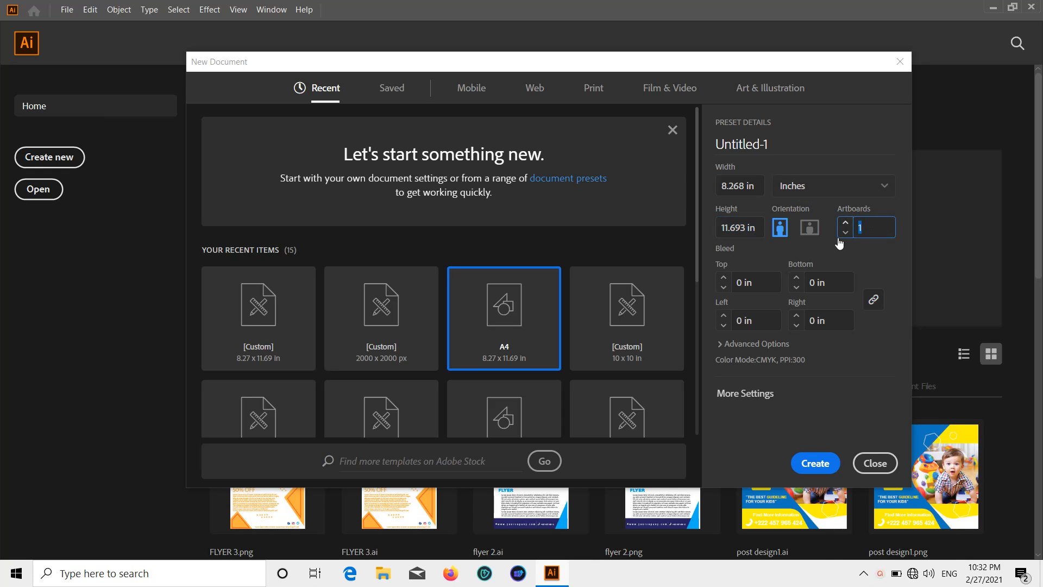
{"action": "left_click", "coordinate": [810, 459]}
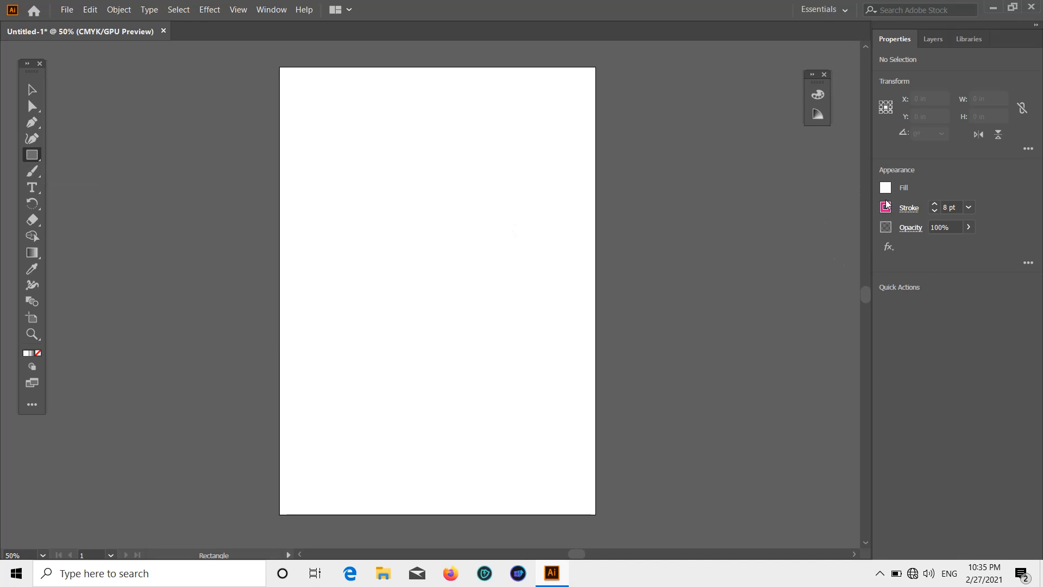
Draw a page-sized rectangle with an 8 pt pink stroke and pull its top and left edges inside the page.
{"action": "left_click", "coordinate": [886, 206]}
{"action": "left_click_drag", "start_coordinate": [280, 67], "coordinate": [595, 514]}
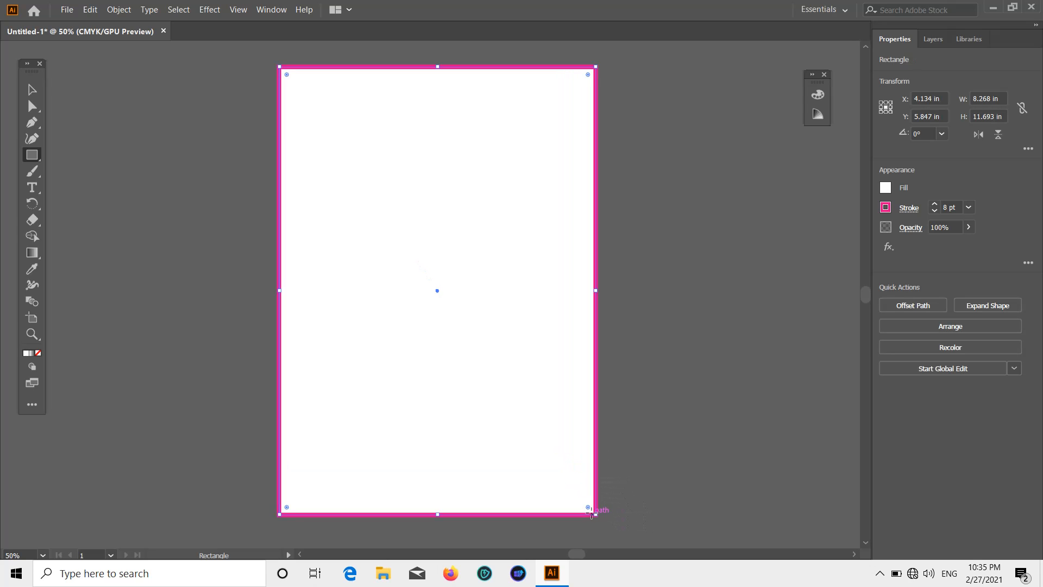
{"action": "left_click", "coordinate": [32, 89]}
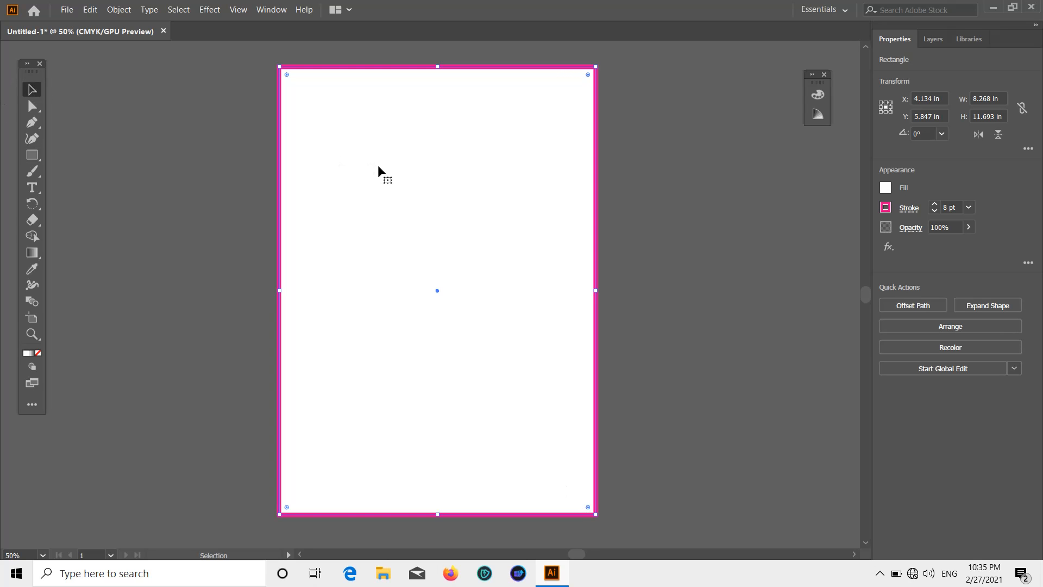
{"action": "scroll", "coordinate": [375, 169], "scroll_direction": "up", "scroll_amount": 2}
{"action": "scroll", "coordinate": [433, 128], "scroll_direction": "up", "scroll_amount": 5}
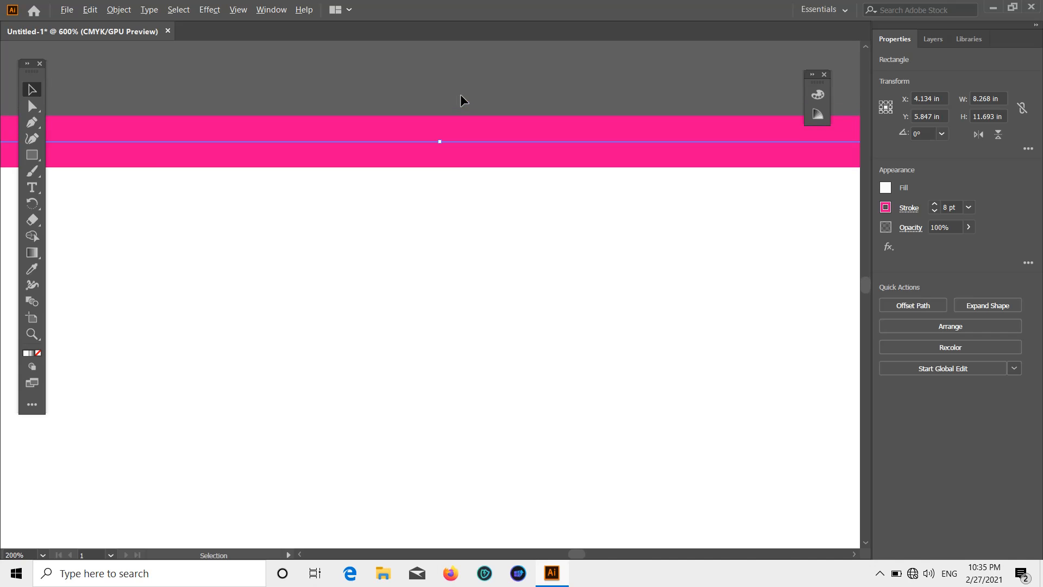
{"action": "left_click_drag", "start_coordinate": [440, 141], "coordinate": [440, 166]}
{"action": "scroll", "coordinate": [440, 168], "scroll_direction": "down", "scroll_amount": 1}
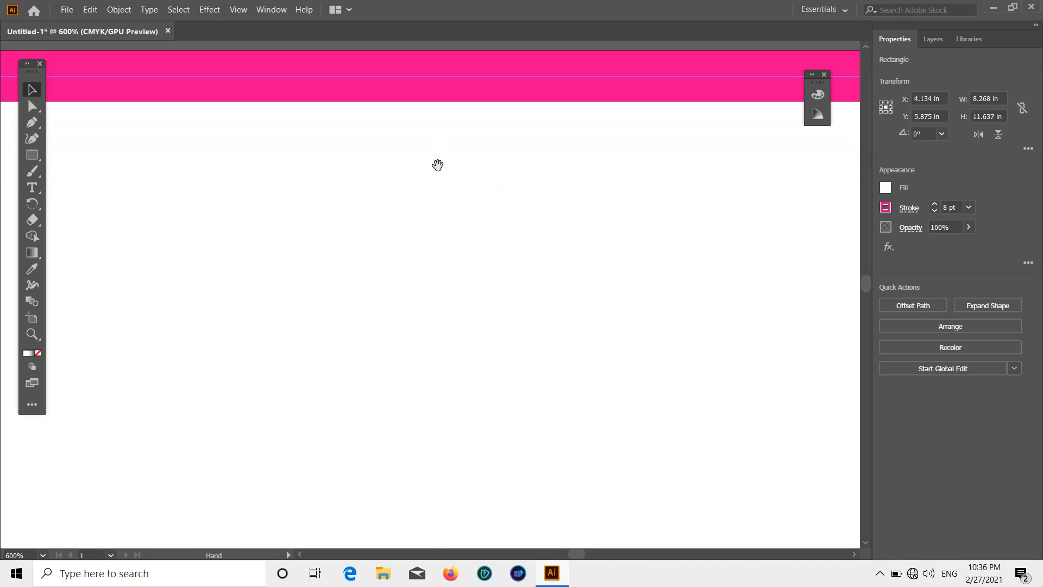
{"action": "scroll", "coordinate": [437, 164], "scroll_direction": "down", "scroll_amount": 3}
{"action": "scroll", "coordinate": [213, 458], "scroll_direction": "up", "scroll_amount": 5}
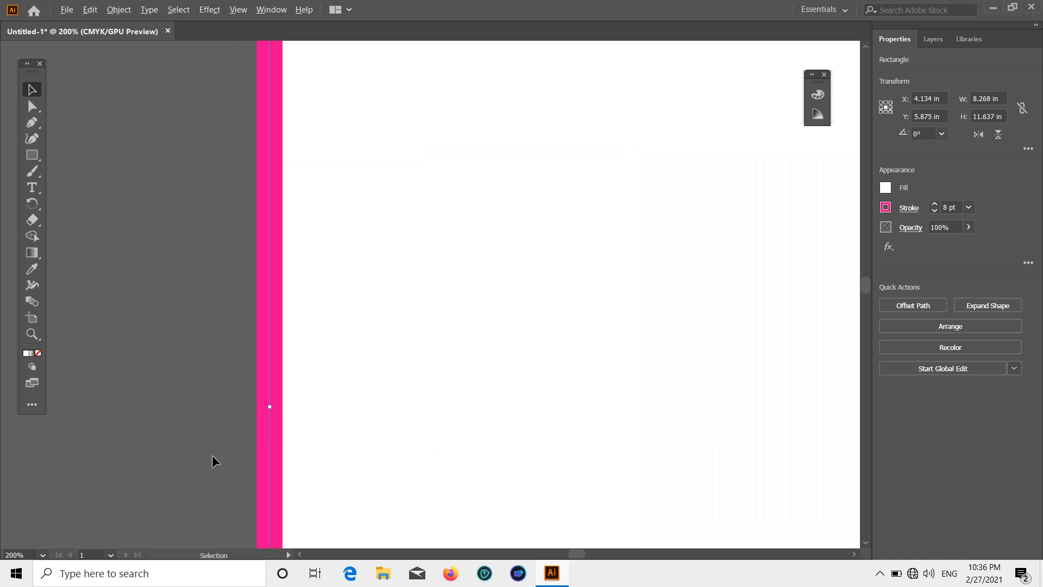
{"action": "mouse_move", "coordinate": [243, 333]}
{"action": "left_mouse_down"}
{"action": "mouse_move", "coordinate": [298, 337]}
{"action": "mouse_move", "coordinate": [236, 325]}
{"action": "mouse_move", "coordinate": [288, 330]}
{"action": "left_mouse_up"}
Pull the border rectangle's bottom edge up inside the page.
{"action": "key", "text": "ctrl+shift+a"}
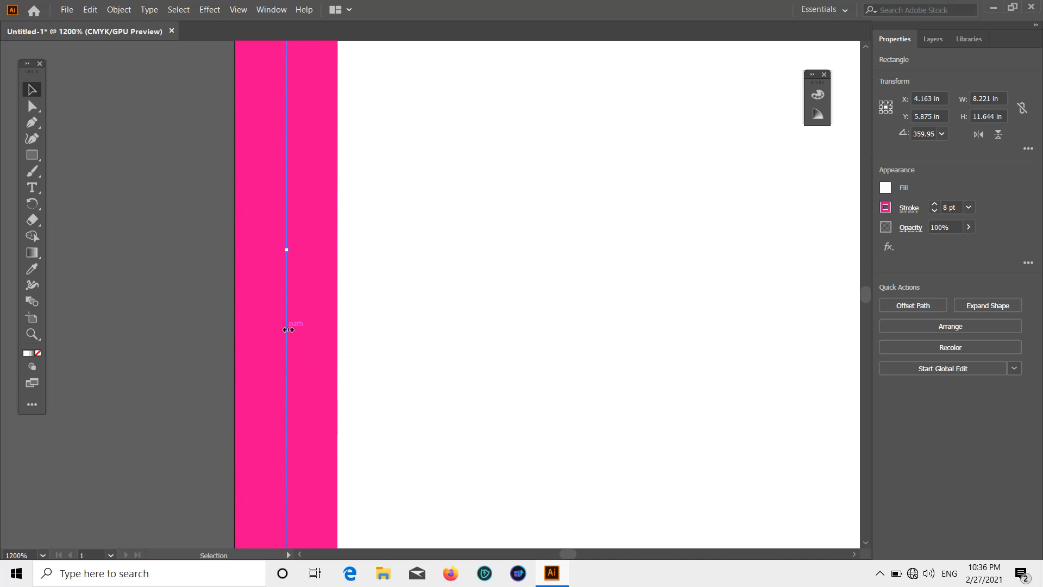
{"action": "key", "text": "ctrl+minus"}
{"action": "key", "text": "ctrl+minus"}
{"action": "key", "text": "ctrl+minus"}
{"action": "key", "text": "ctrl+minus"}
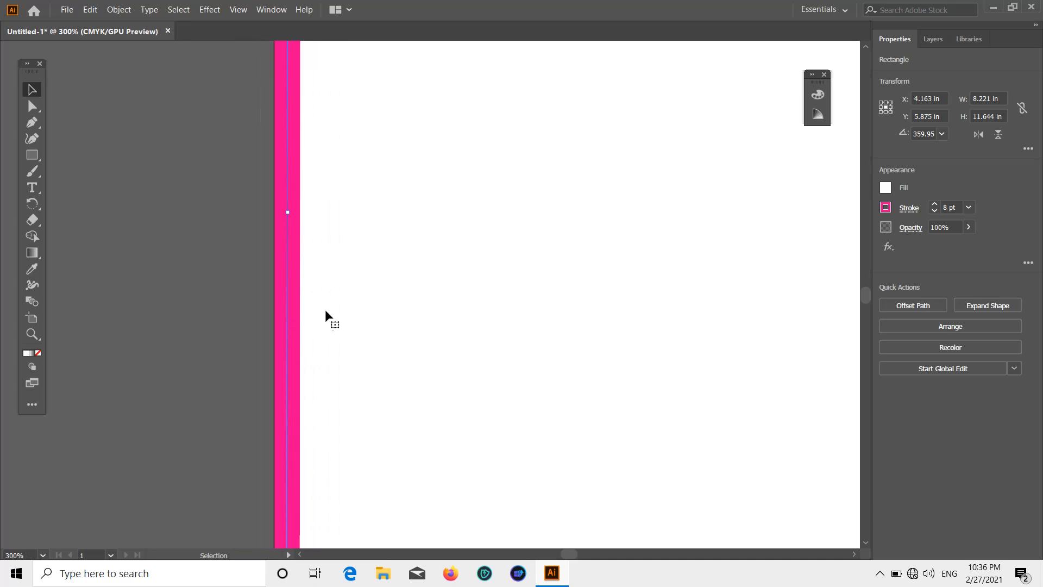
{"action": "key", "text": "ctrl+minus"}
{"action": "key", "text": "ctrl+minus"}
{"action": "key", "text": "ctrl+minus"}
{"action": "key", "text": "ctrl+minus"}
{"action": "key", "text": "ctrl+minus"}
{"action": "key", "text": "ctrl+plus"}
{"action": "key", "text": "ctrl+plus"}
{"action": "key", "text": "ctrl+plus"}
{"action": "key", "text": "ctrl+plus"}
{"action": "key", "text": "ctrl+plus"}
{"action": "key", "text": "ctrl+plus"}
{"action": "key", "text": "ctrl+plus"}
{"action": "key", "text": "ctrl+plus"}
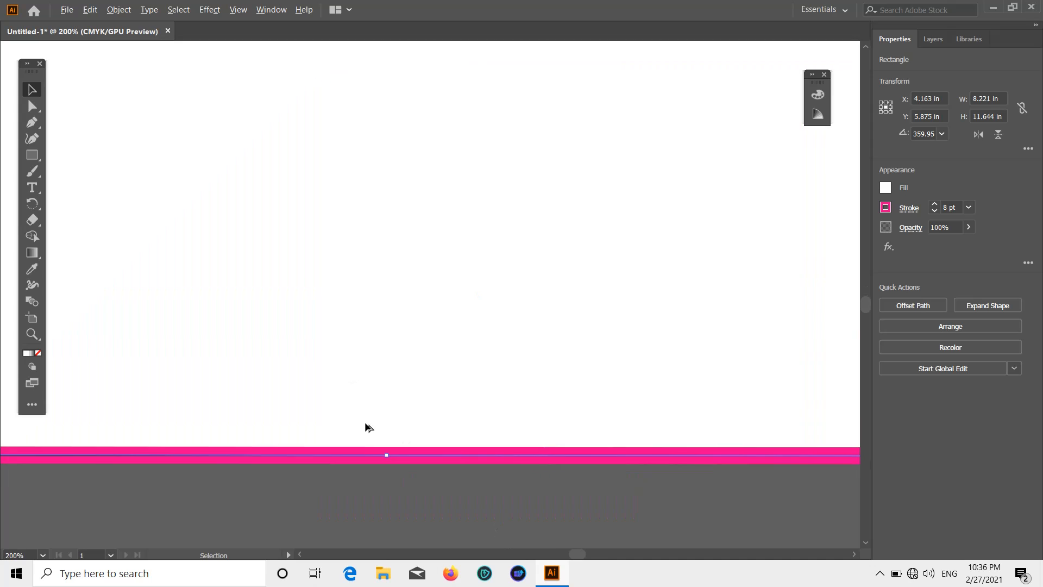
{"action": "key", "text": "ctrl+plus"}
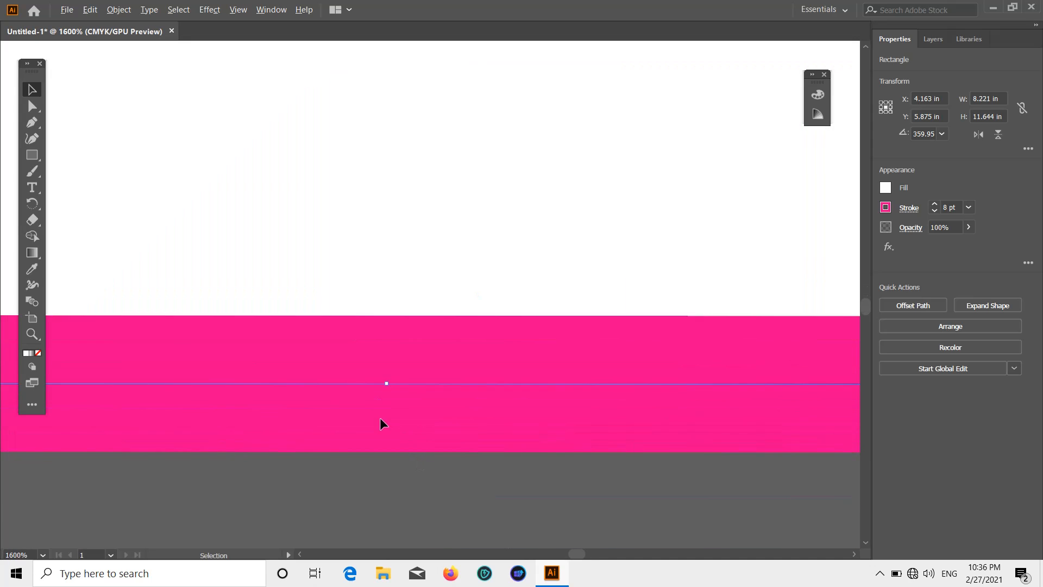
{"action": "left_click_drag", "start_coordinate": [388, 382], "coordinate": [395, 318]}
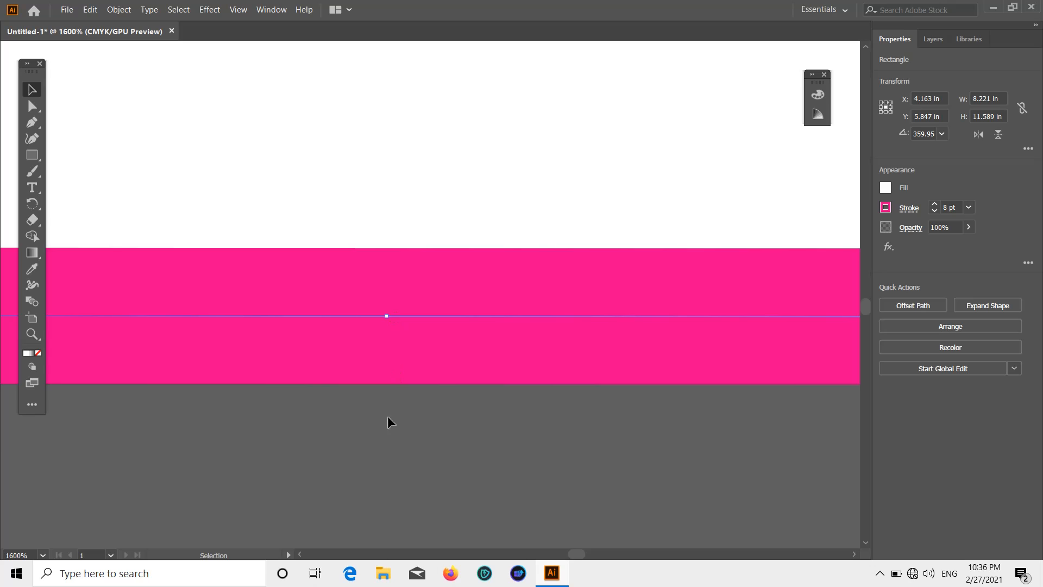
{"action": "scroll", "coordinate": [391, 435], "scroll_direction": "up", "scroll_amount": 2}
{"action": "left_click", "coordinate": [419, 490]}
{"action": "scroll", "coordinate": [419, 490], "scroll_direction": "down", "scroll_amount": 3}
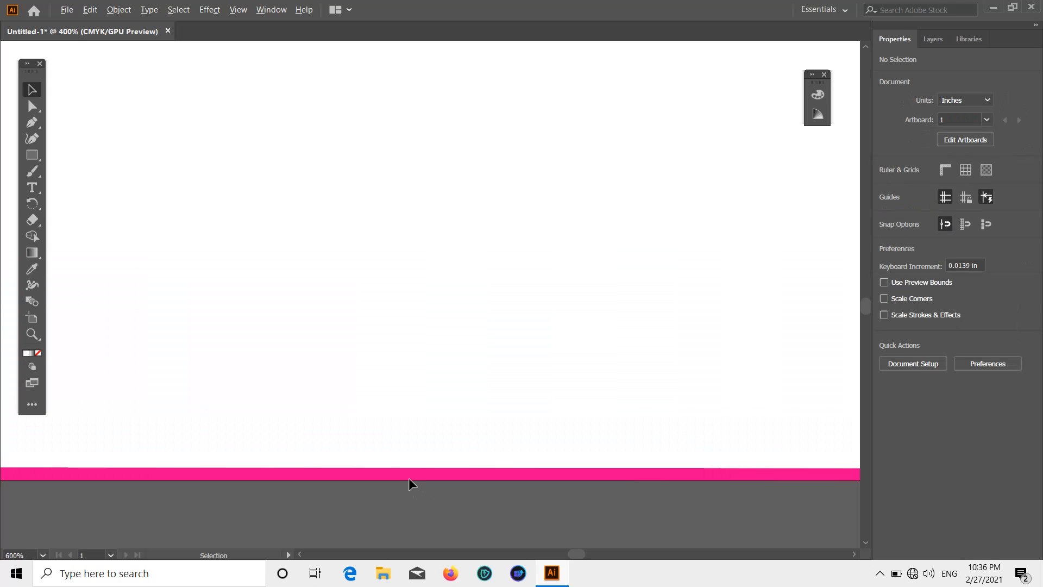
{"action": "scroll", "coordinate": [413, 478], "scroll_direction": "down", "scroll_amount": 2}
{"action": "scroll", "coordinate": [579, 217], "scroll_direction": "up", "scroll_amount": 5}
{"action": "scroll", "coordinate": [505, 229], "scroll_direction": "down", "scroll_amount": 1}
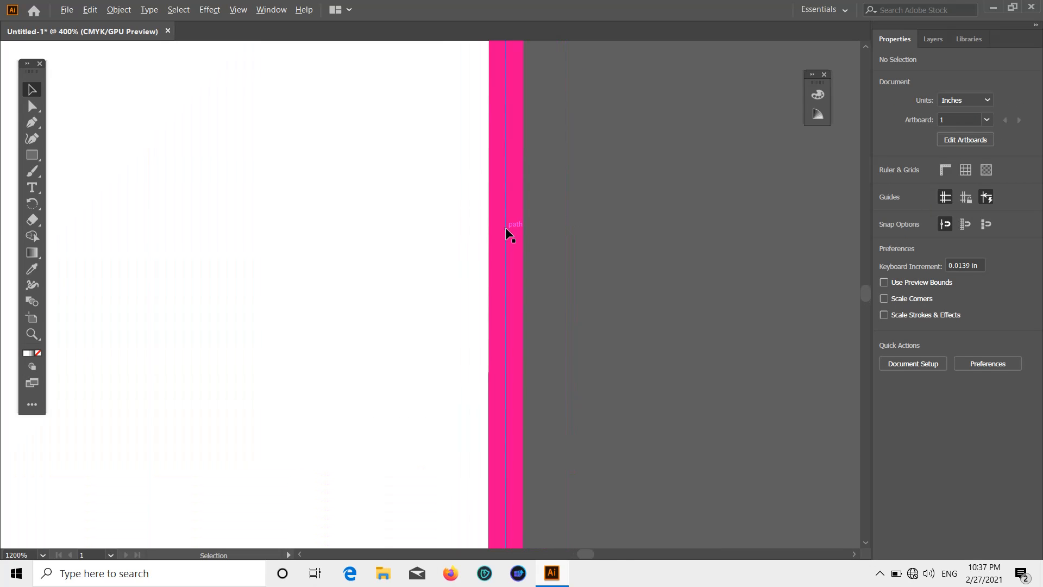
{"action": "scroll", "coordinate": [505, 228], "scroll_direction": "down", "scroll_amount": 3}
{"action": "scroll", "coordinate": [519, 253], "scroll_direction": "down", "scroll_amount": 2}
{"action": "scroll", "coordinate": [507, 285], "scroll_direction": "up", "scroll_amount": 2}
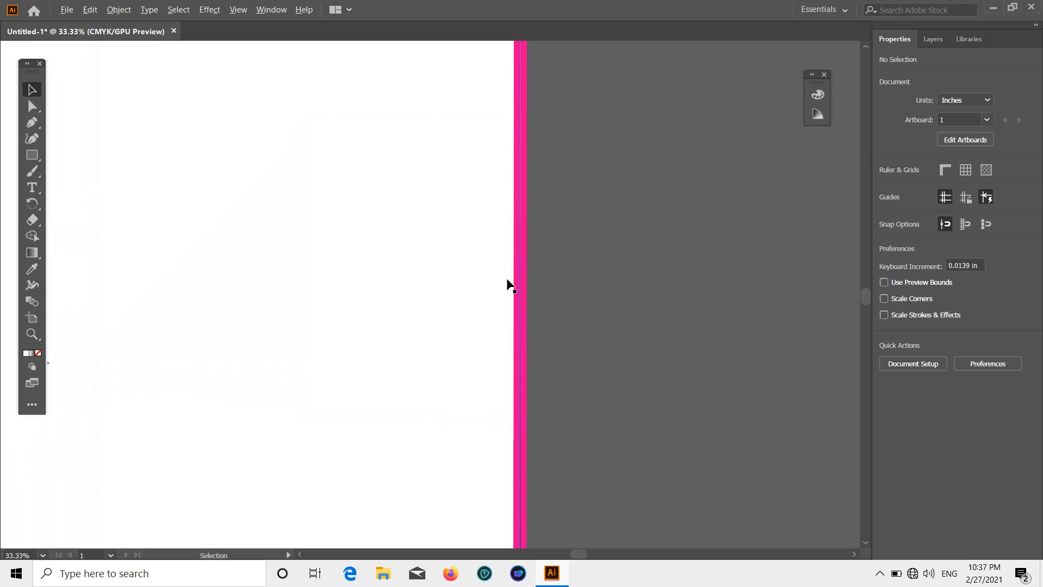
Pull the border's right edge inward and nudge it left so it measures about 8.167 × 11.588 in.
{"action": "left_click", "coordinate": [520, 367]}
{"action": "scroll", "coordinate": [522, 365], "scroll_direction": "up", "scroll_amount": 7}
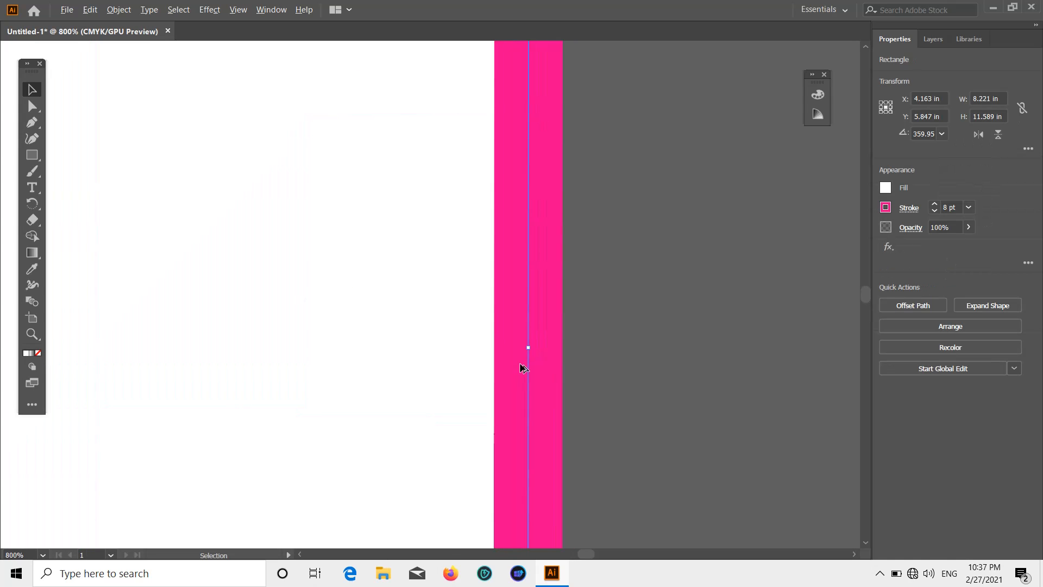
{"action": "left_click_drag", "start_coordinate": [521, 326], "coordinate": [455, 336]}
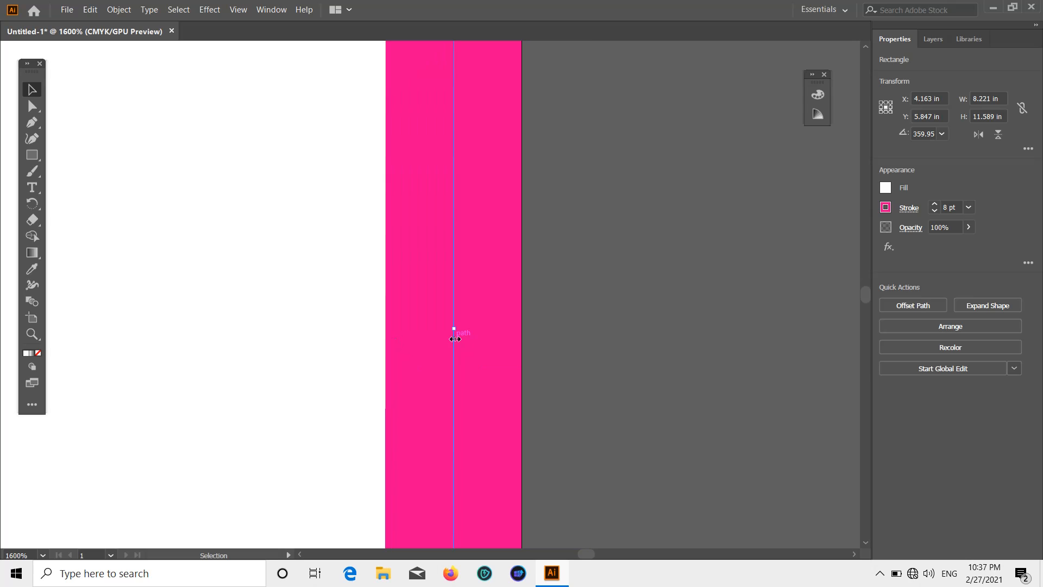
{"action": "left_click", "coordinate": [619, 313]}
{"action": "scroll", "coordinate": [619, 313], "scroll_direction": "down", "scroll_amount": 3}
{"action": "scroll", "coordinate": [618, 312], "scroll_direction": "down", "scroll_amount": 5}
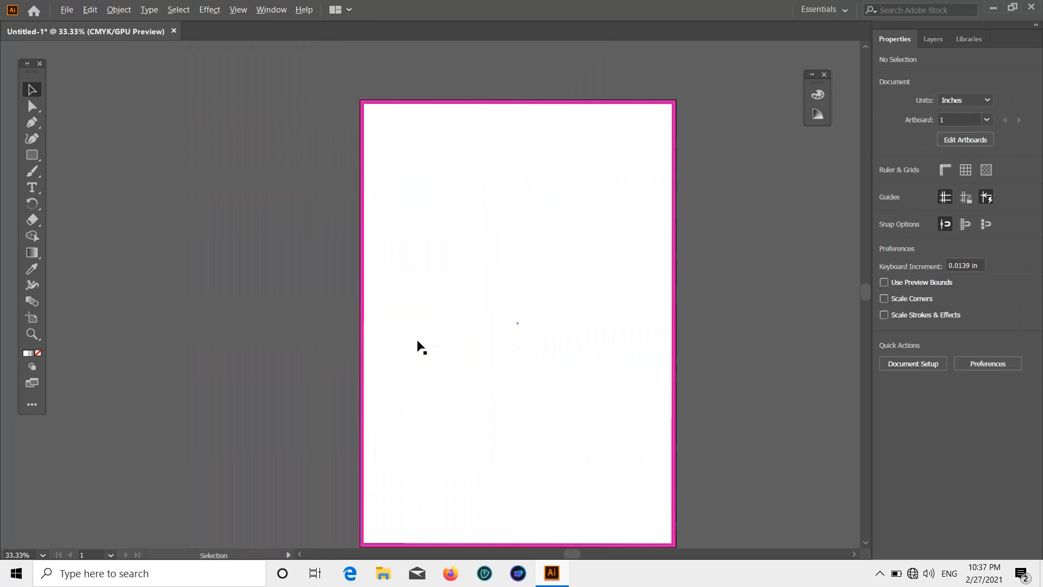
{"action": "scroll", "coordinate": [361, 327], "scroll_direction": "up", "scroll_amount": 6}
{"action": "scroll", "coordinate": [230, 309], "scroll_direction": "up", "scroll_amount": 5}
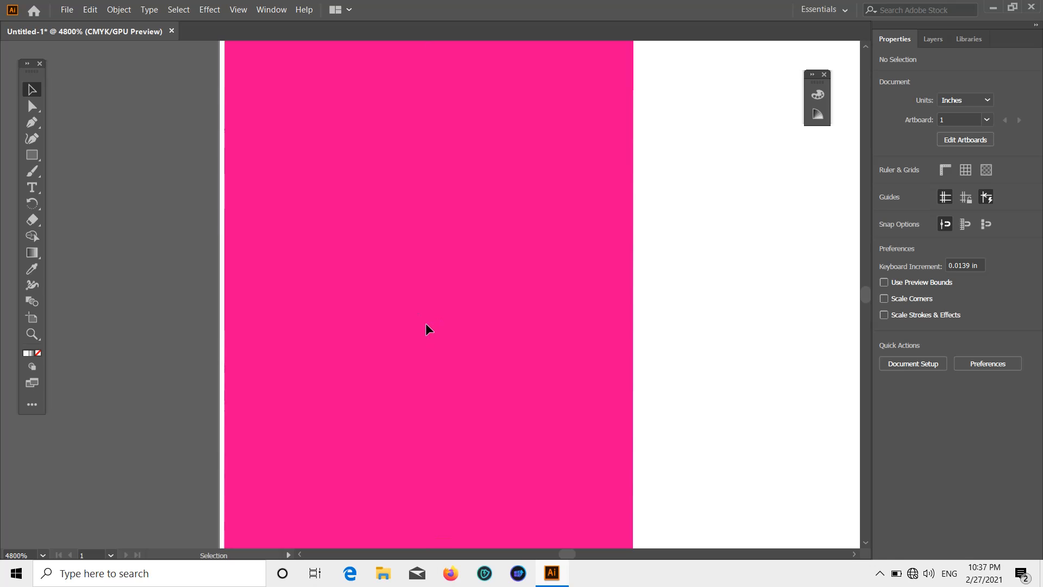
{"action": "scroll", "coordinate": [426, 323], "scroll_direction": "down", "scroll_amount": 3}
{"action": "left_click", "coordinate": [424, 326]}
{"action": "scroll", "coordinate": [400, 370], "scroll_direction": "up", "scroll_amount": 3}
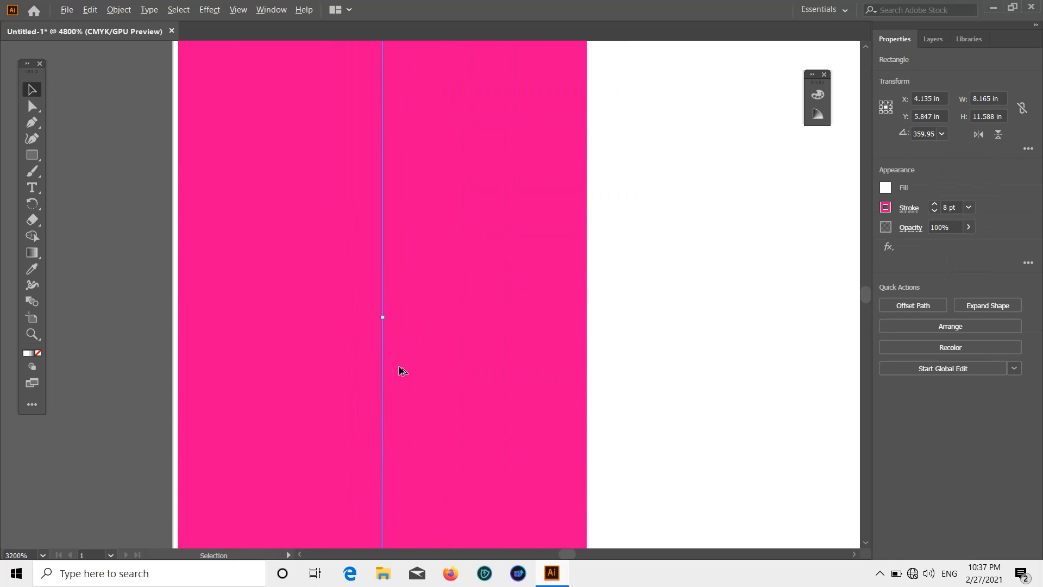
{"action": "left_click_drag", "start_coordinate": [382, 311], "coordinate": [378, 316]}
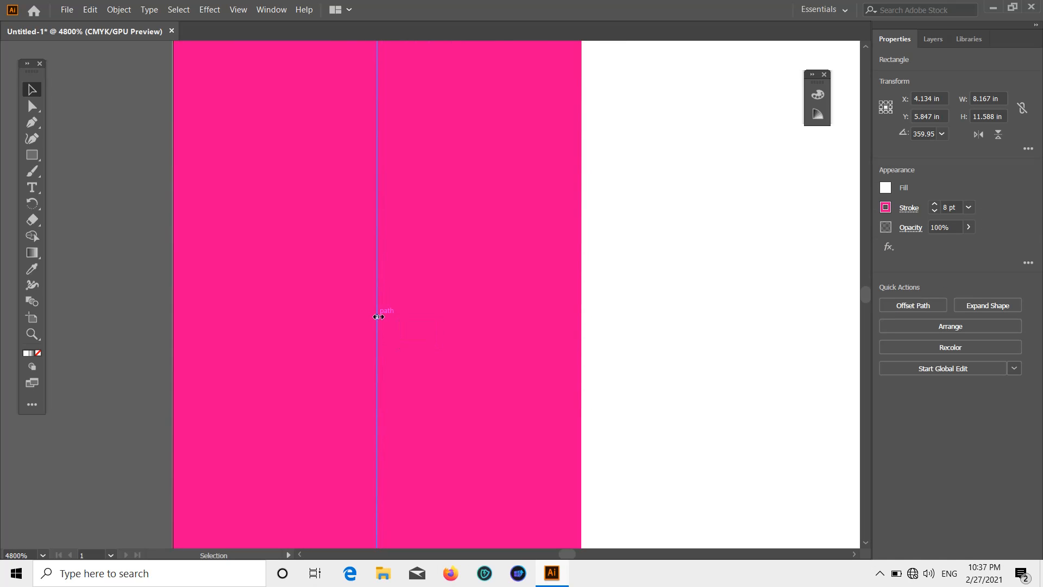
{"action": "scroll", "coordinate": [538, 322], "scroll_direction": "down", "scroll_amount": 15}
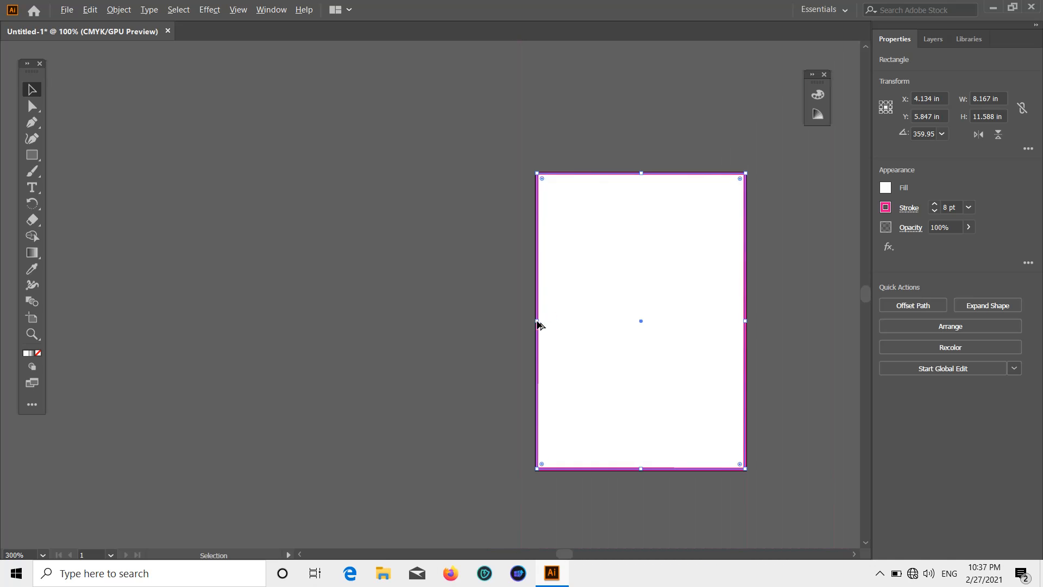
{"action": "scroll", "coordinate": [668, 324], "scroll_direction": "up", "scroll_amount": 3}
{"action": "left_click", "coordinate": [660, 320]}
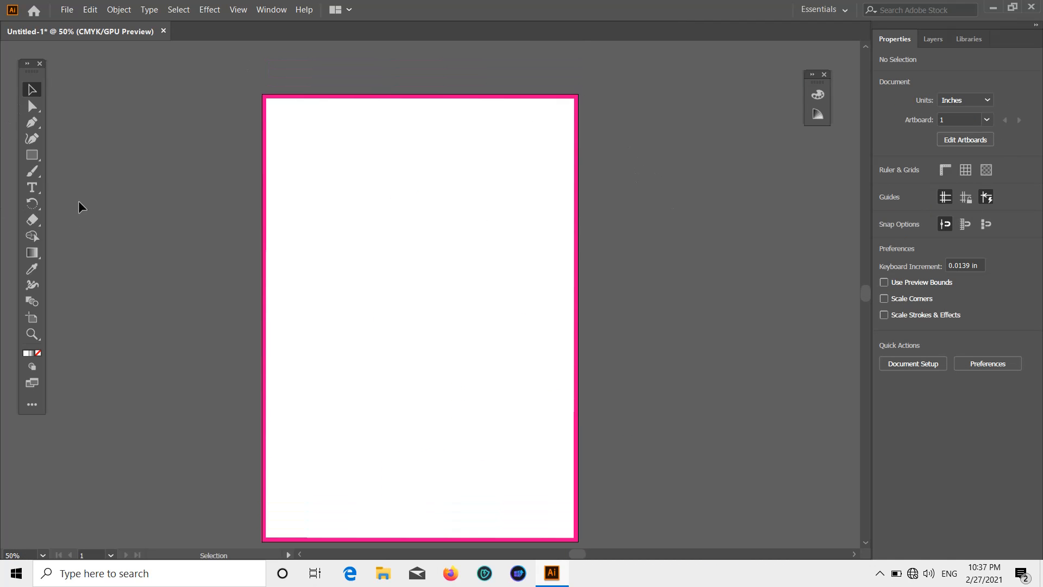
Draw a 4.922 in circle and centre it horizontally in the page's upper half.
{"action": "left_click_drag", "start_coordinate": [31, 155], "coordinate": [88, 168]}
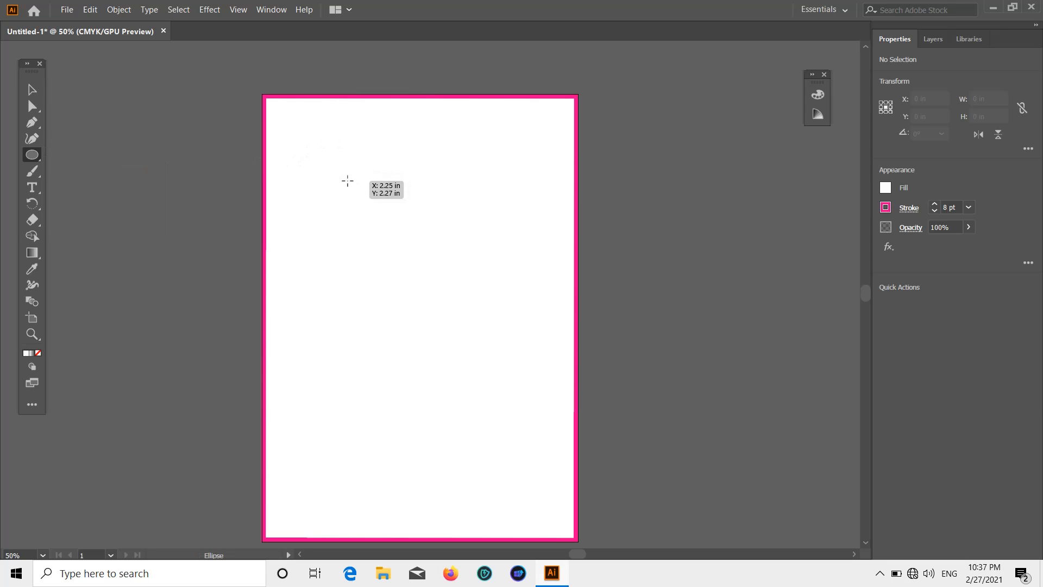
{"action": "left_click_drag", "start_coordinate": [342, 180], "coordinate": [472, 367]}
{"action": "left_click", "coordinate": [33, 89]}
{"action": "left_click_drag", "start_coordinate": [426, 212], "coordinate": [414, 197]}
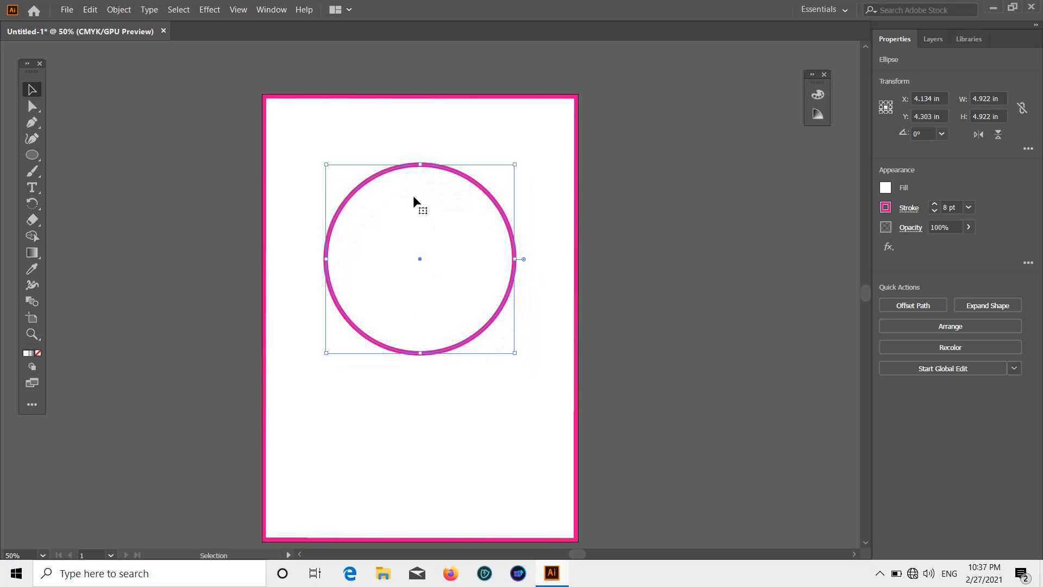
{"action": "left_click", "coordinate": [170, 156]}
Fill the circle with red and set its stroke to None.
{"action": "left_click", "coordinate": [507, 236]}
{"action": "left_click", "coordinate": [886, 190]}
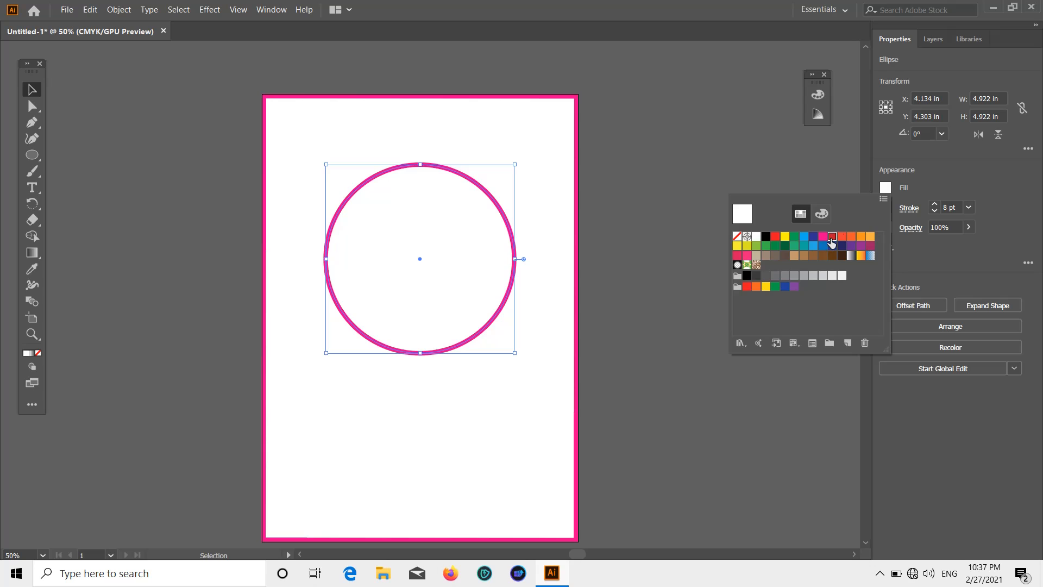
{"action": "left_click", "coordinate": [831, 240]}
{"action": "left_click", "coordinate": [885, 207]}
{"action": "left_click", "coordinate": [737, 256]}
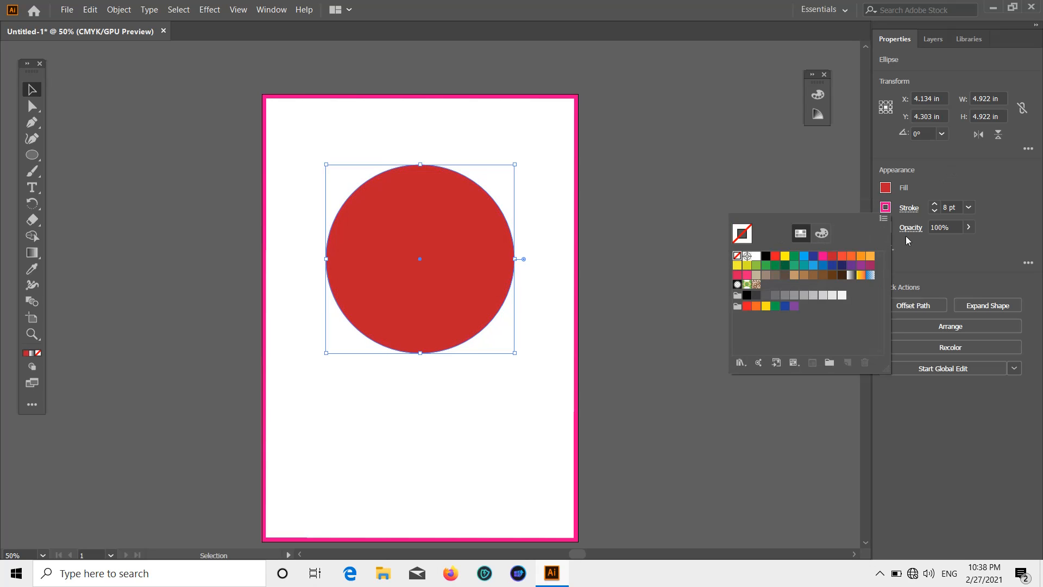
{"action": "left_click", "coordinate": [962, 192]}
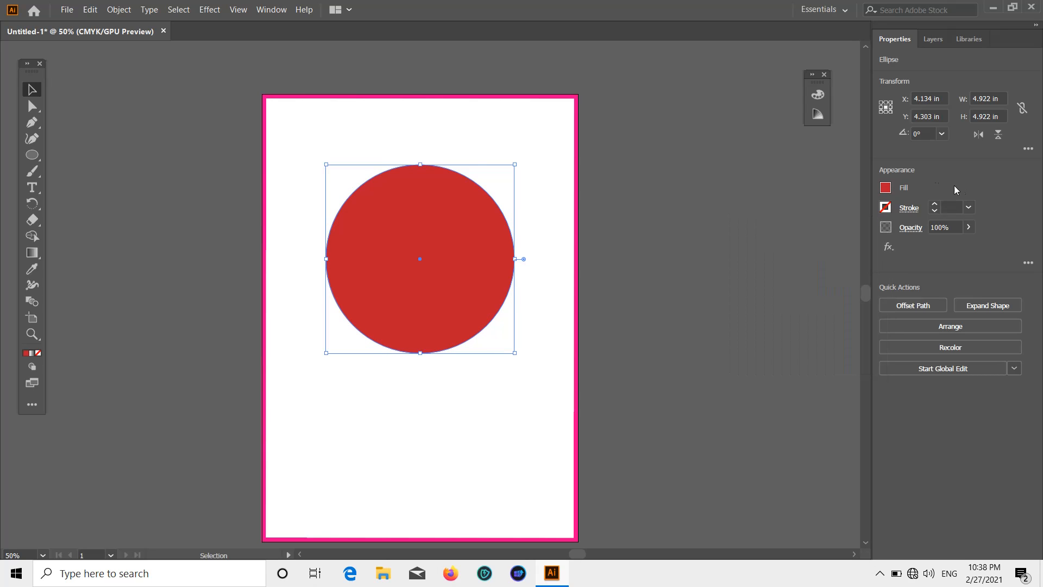
{"action": "left_click", "coordinate": [660, 195]}
{"action": "scroll", "coordinate": [640, 187], "scroll_direction": "down", "scroll_amount": 1}
{"action": "left_click", "coordinate": [424, 205]}
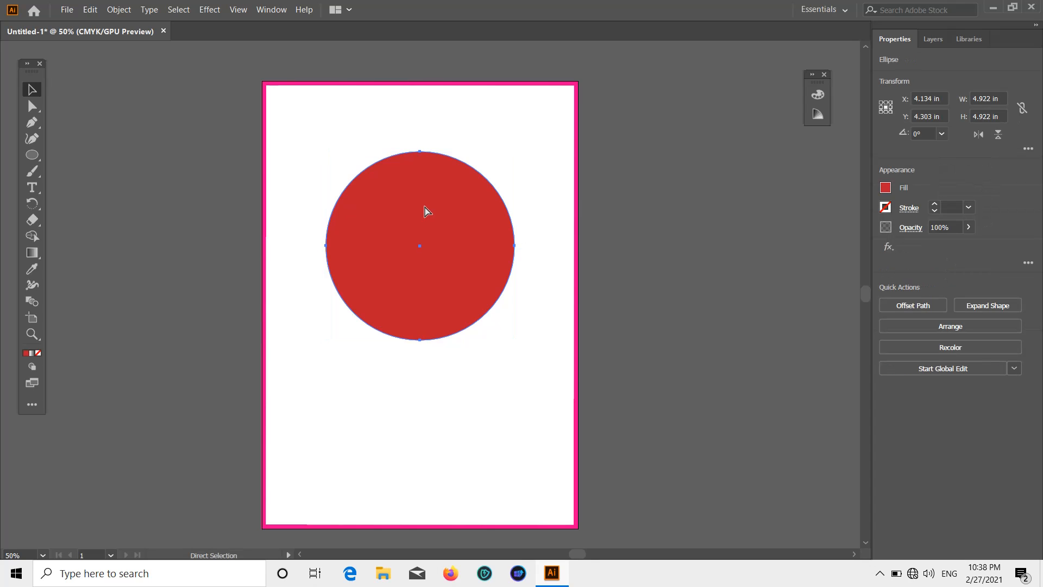
Copy the red circle, shrink it to 2.85 in, and place two such circles near the page bottom.
{"action": "left_click_drag", "start_coordinate": [423, 205], "coordinate": [380, 373]}
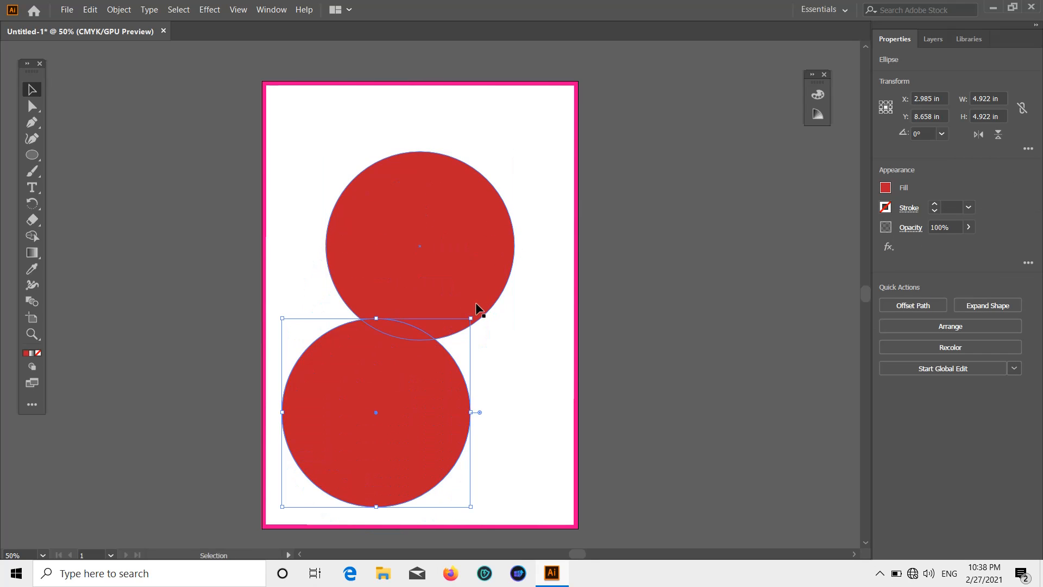
{"action": "left_click_drag", "start_coordinate": [473, 320], "coordinate": [414, 399]}
{"action": "key", "text": "a"}
{"action": "key", "text": "v"}
{"action": "left_click", "coordinate": [420, 382]}
{"action": "left_click", "coordinate": [587, 348]}
{"action": "left_click", "coordinate": [325, 456]}
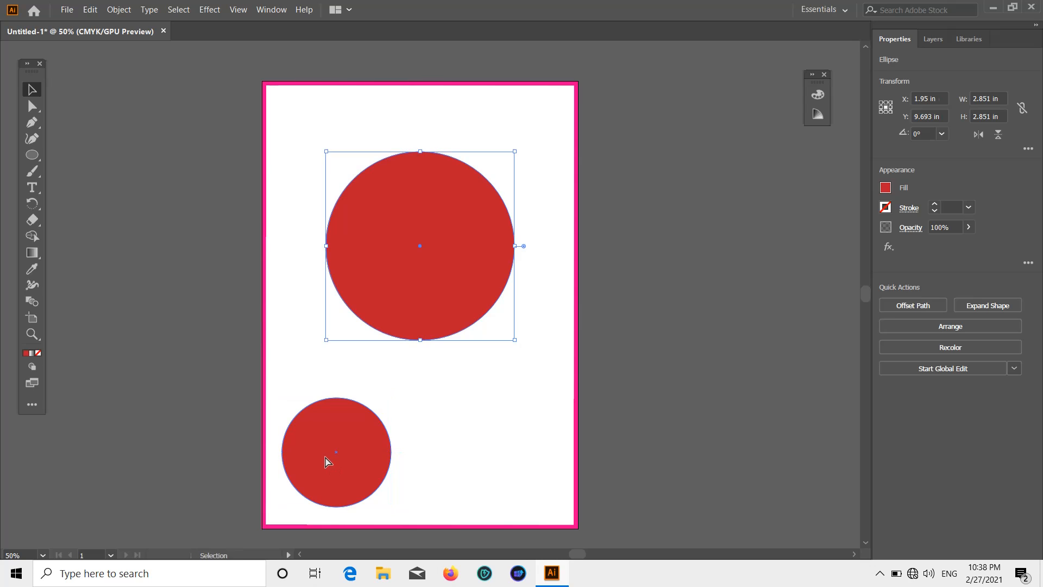
{"action": "left_click_drag", "start_coordinate": [326, 457], "coordinate": [490, 457]}
{"action": "key", "text": "a"}
{"action": "key", "text": "v"}
{"action": "left_click", "coordinate": [759, 392]}
{"action": "scroll", "coordinate": [741, 354], "scroll_direction": "down", "scroll_amount": 3}
{"action": "scroll", "coordinate": [738, 347], "scroll_direction": "up", "scroll_amount": 5}
Make a 2.206 in dark blue copy at the large circle's right edge, then nudge the large circle up-right.
{"action": "left_click_drag", "start_coordinate": [464, 308], "coordinate": [506, 288]}
{"action": "left_click", "coordinate": [664, 296]}
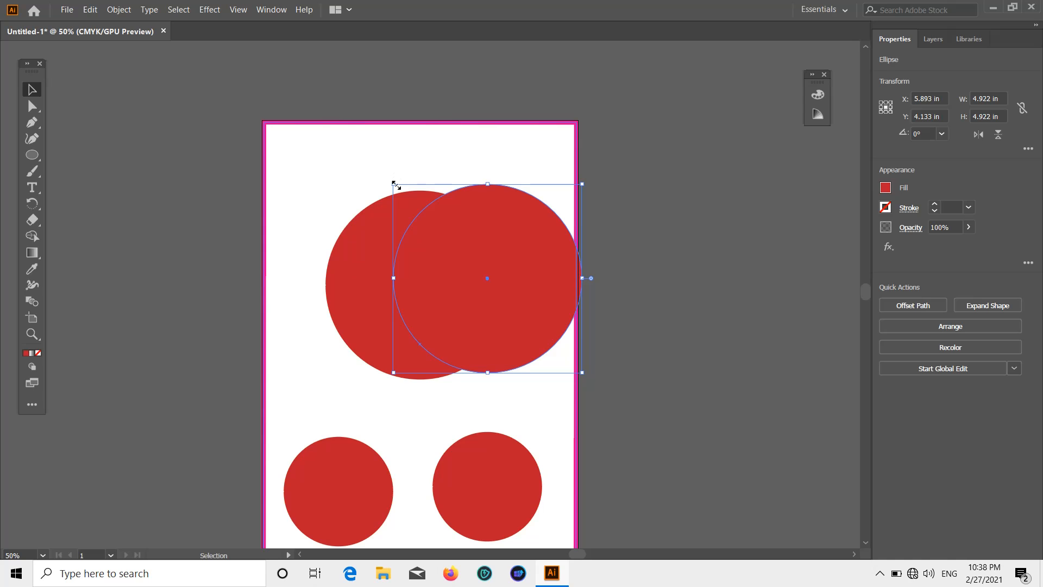
{"action": "left_click_drag", "start_coordinate": [394, 184], "coordinate": [497, 288]}
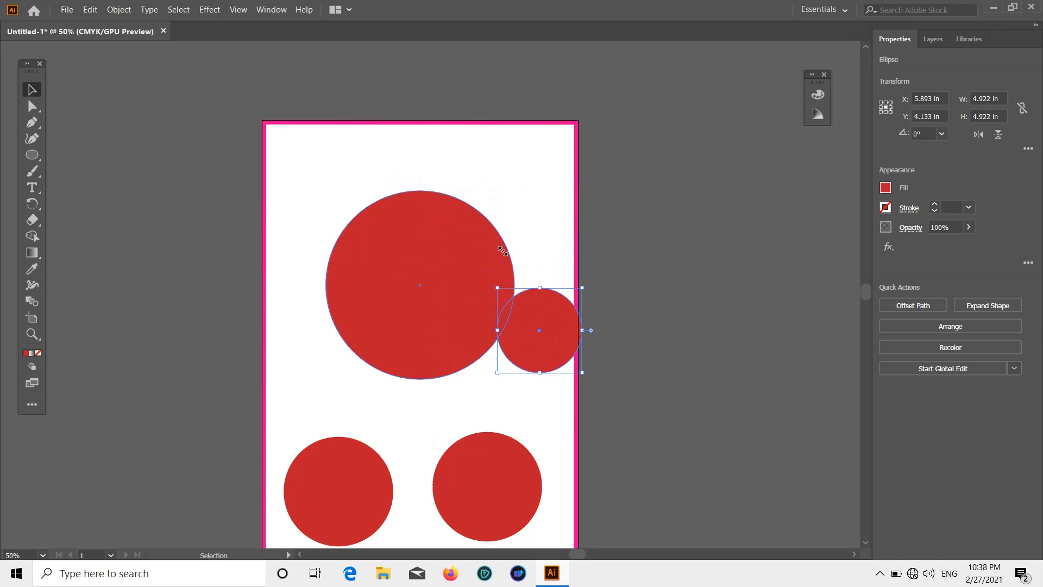
{"action": "key", "text": "ctrl+shift+a"}
{"action": "left_click", "coordinate": [546, 326]}
{"action": "left_click", "coordinate": [886, 188]}
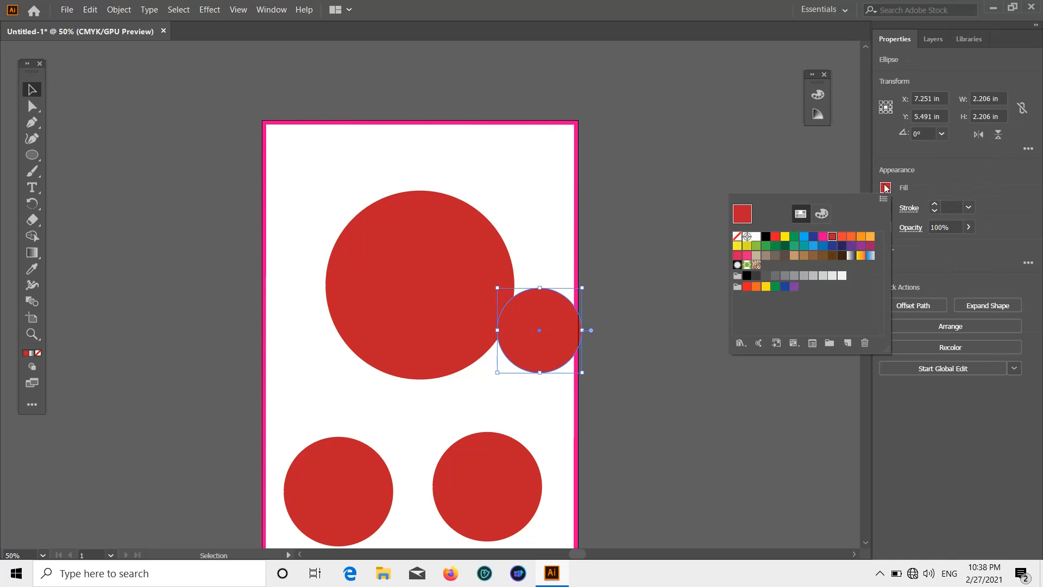
{"action": "left_click", "coordinate": [836, 246]}
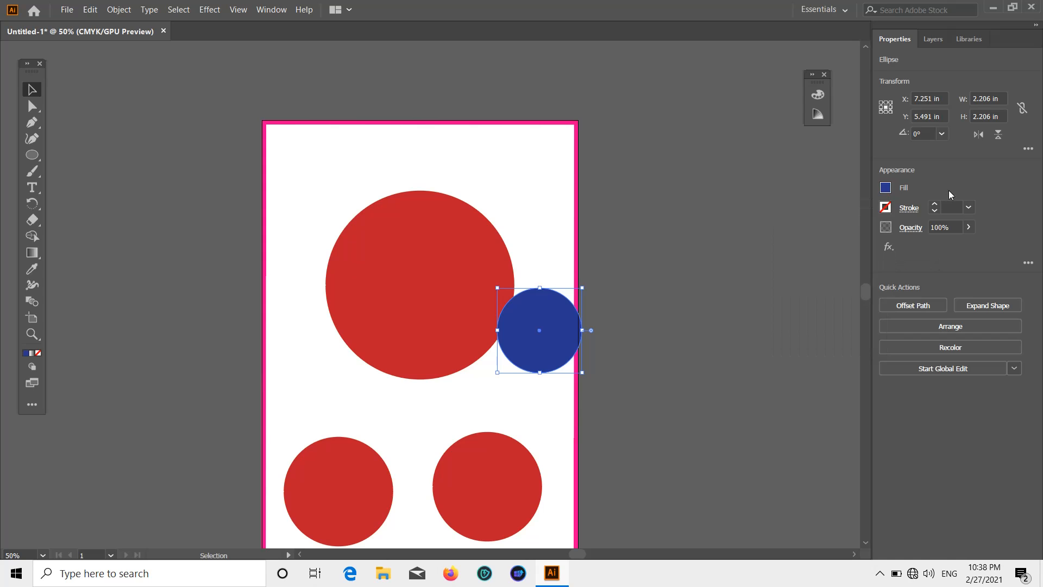
{"action": "left_click", "coordinate": [606, 294]}
{"action": "left_click_drag", "start_coordinate": [429, 272], "coordinate": [423, 242]}
{"action": "left_click", "coordinate": [663, 263]}
{"action": "left_click", "coordinate": [91, 170]}
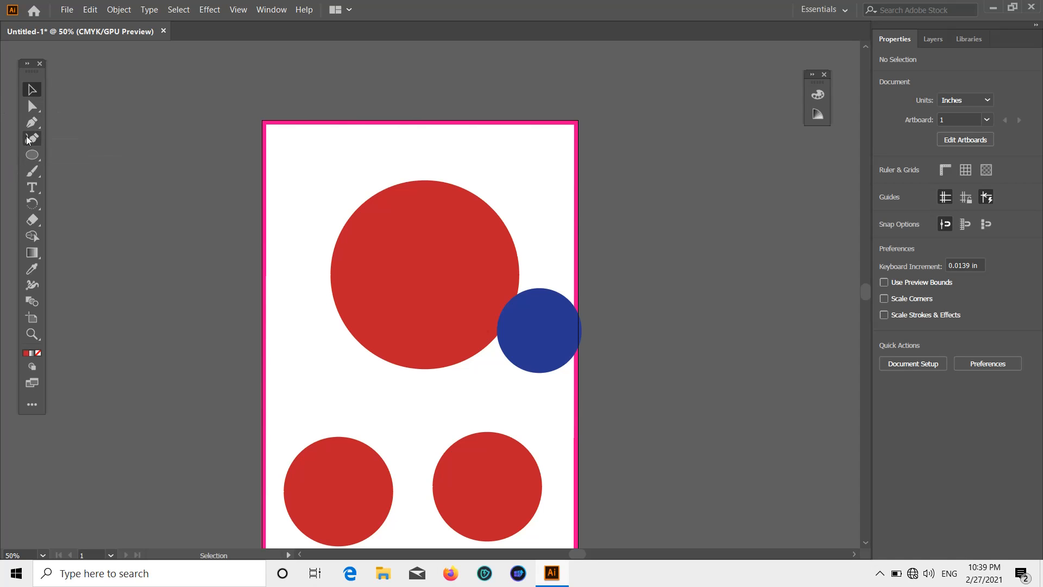
Draw a top-left corner triangle with the Pen tool and curve its diagonal into a 2.645 × 2.57 in quarter-circle shape.
{"action": "scroll", "coordinate": [395, 204], "scroll_direction": "up", "scroll_amount": 5}
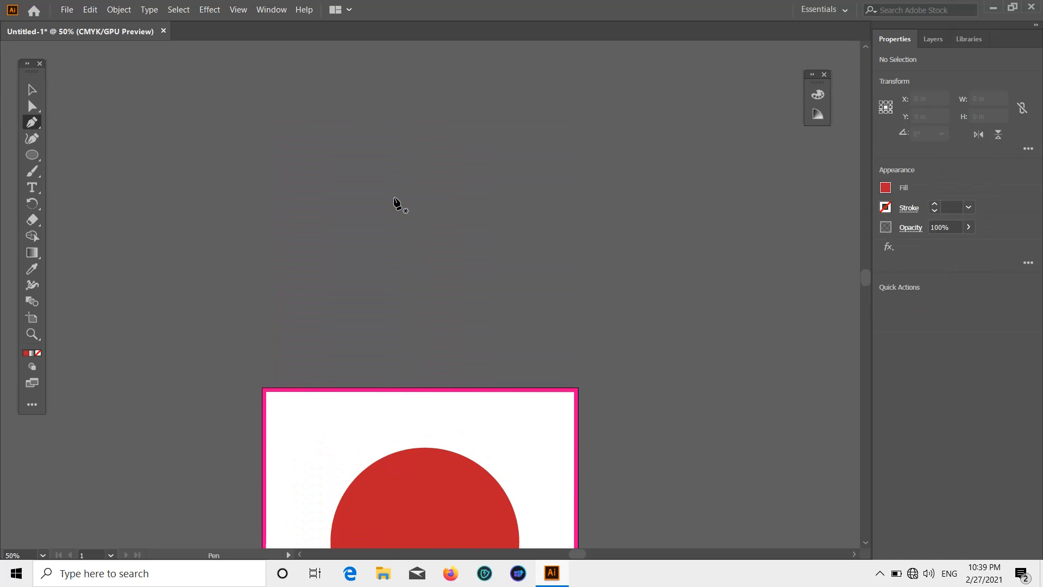
{"action": "scroll", "coordinate": [396, 228], "scroll_direction": "down", "scroll_amount": 5}
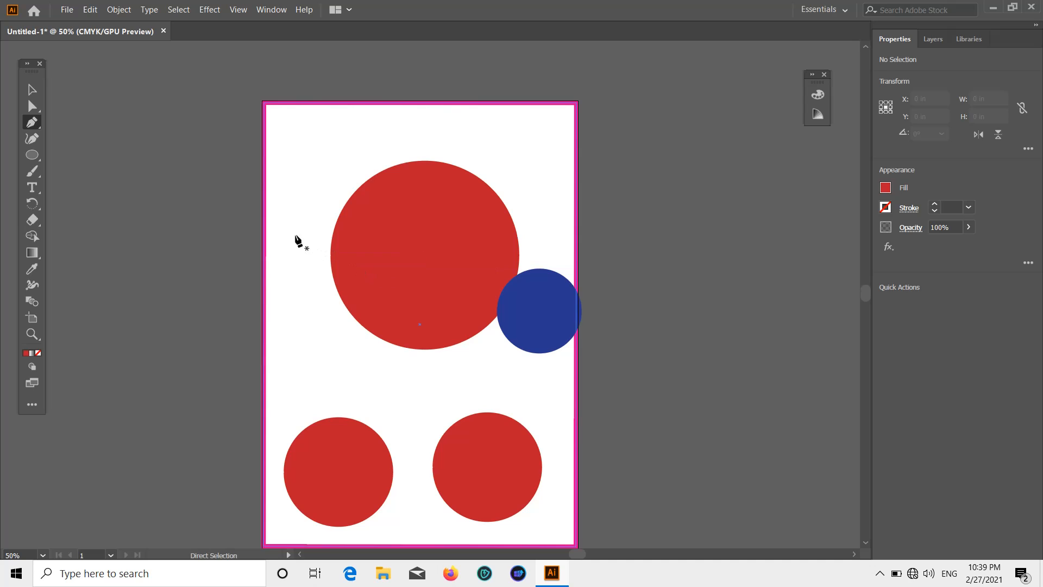
{"action": "scroll", "coordinate": [282, 114], "scroll_direction": "up", "scroll_amount": 3}
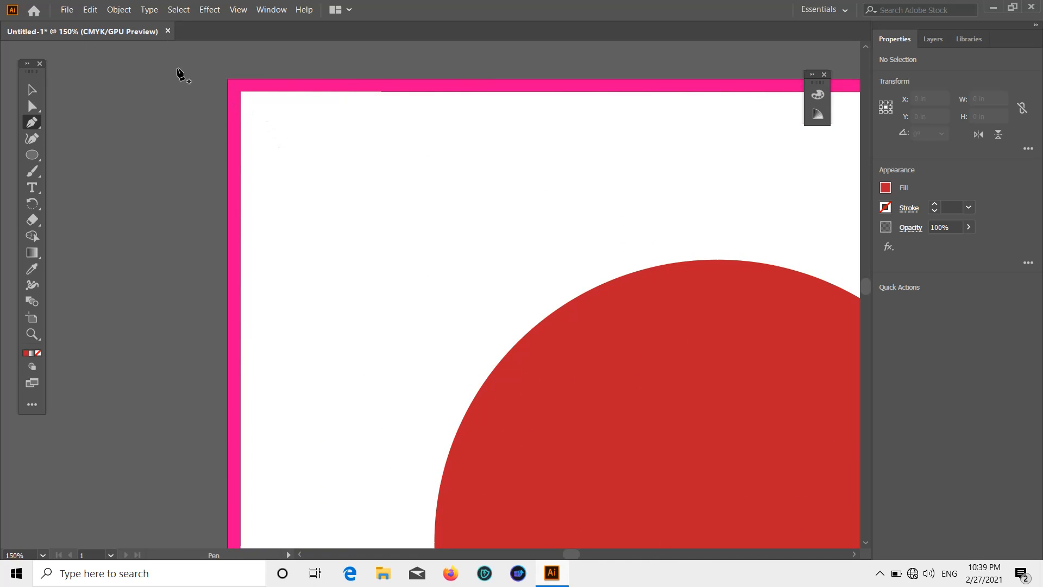
{"action": "left_click", "coordinate": [240, 91]}
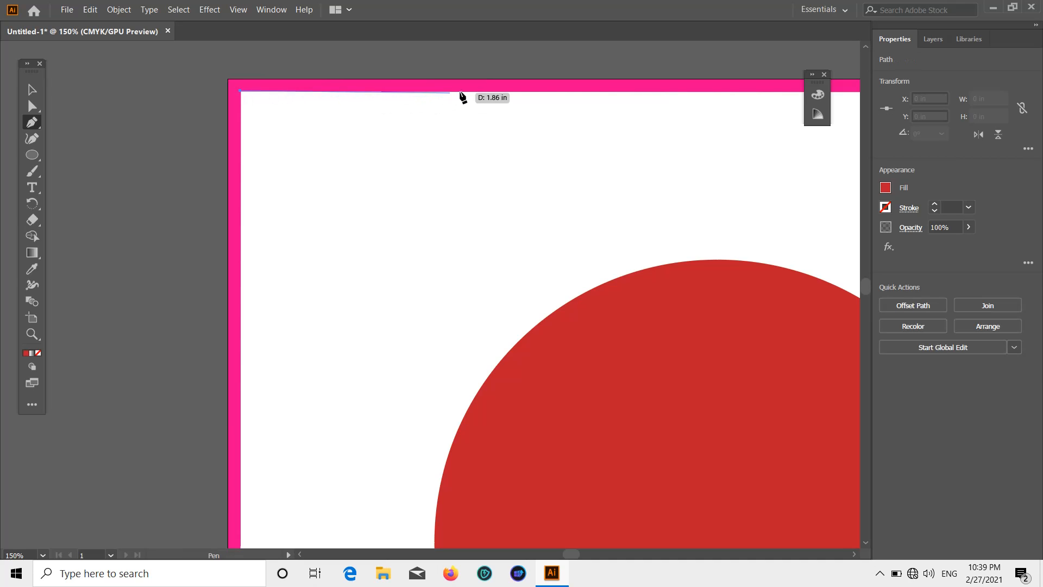
{"action": "left_click", "coordinate": [535, 92]}
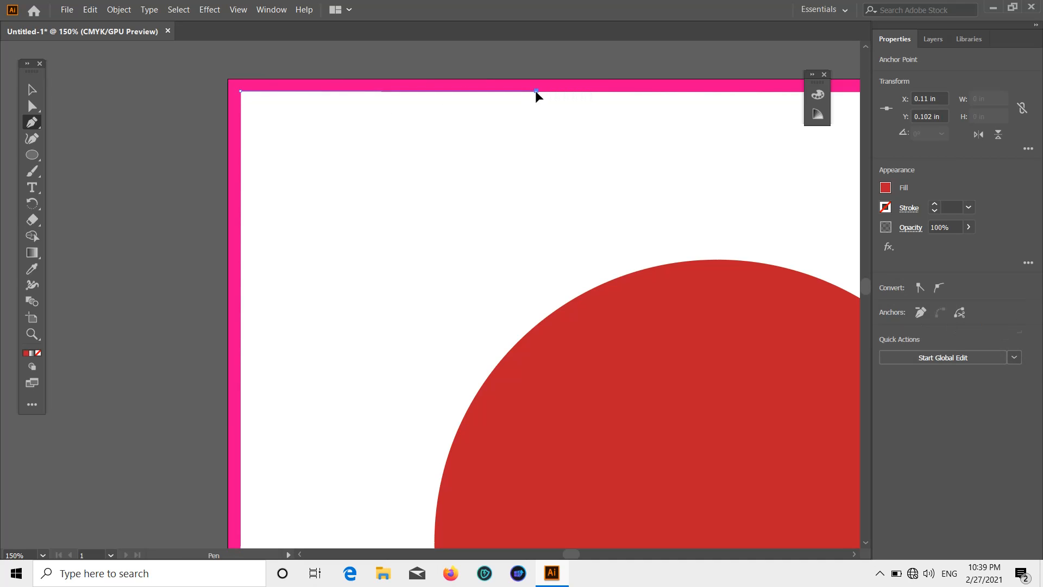
{"action": "left_click", "coordinate": [241, 377]}
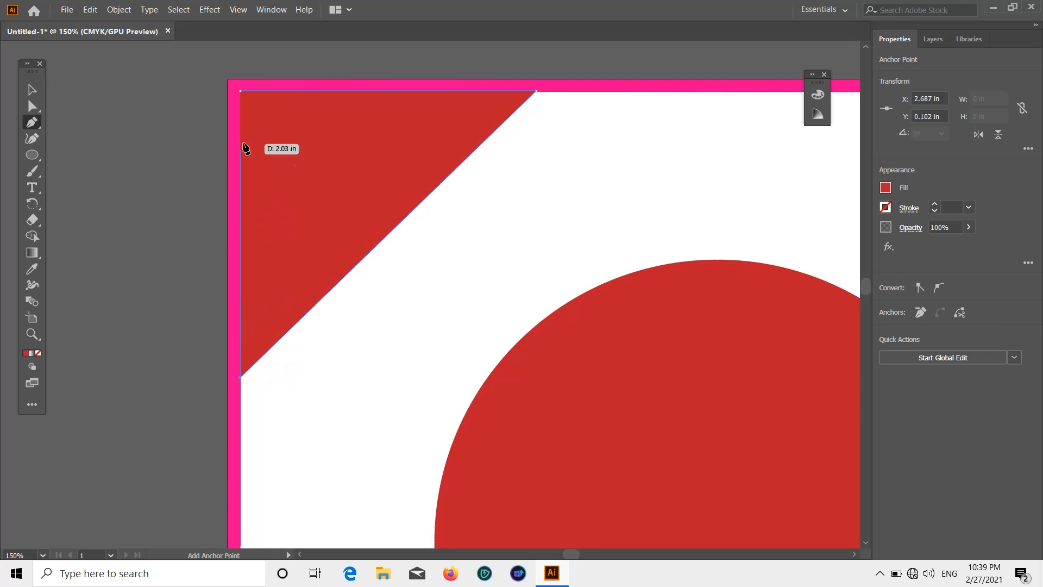
{"action": "left_click", "coordinate": [241, 92]}
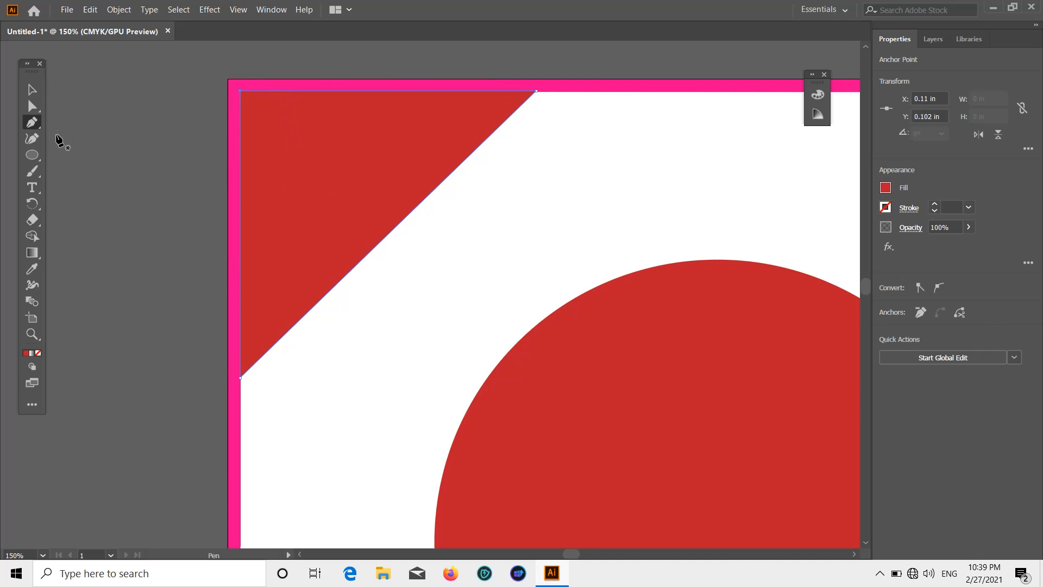
{"action": "left_click", "coordinate": [32, 138]}
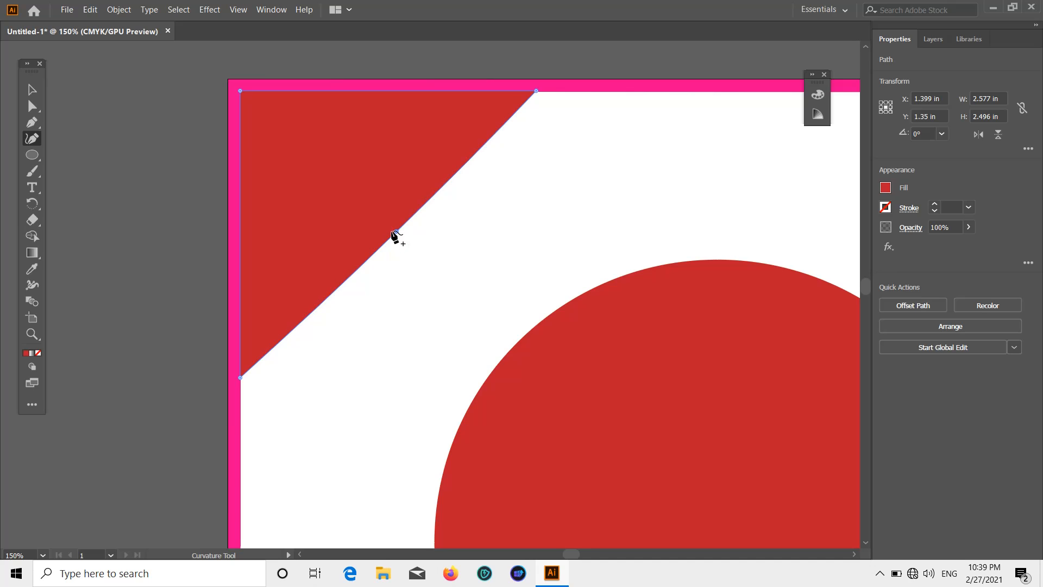
{"action": "left_click_drag", "start_coordinate": [397, 232], "coordinate": [466, 327]}
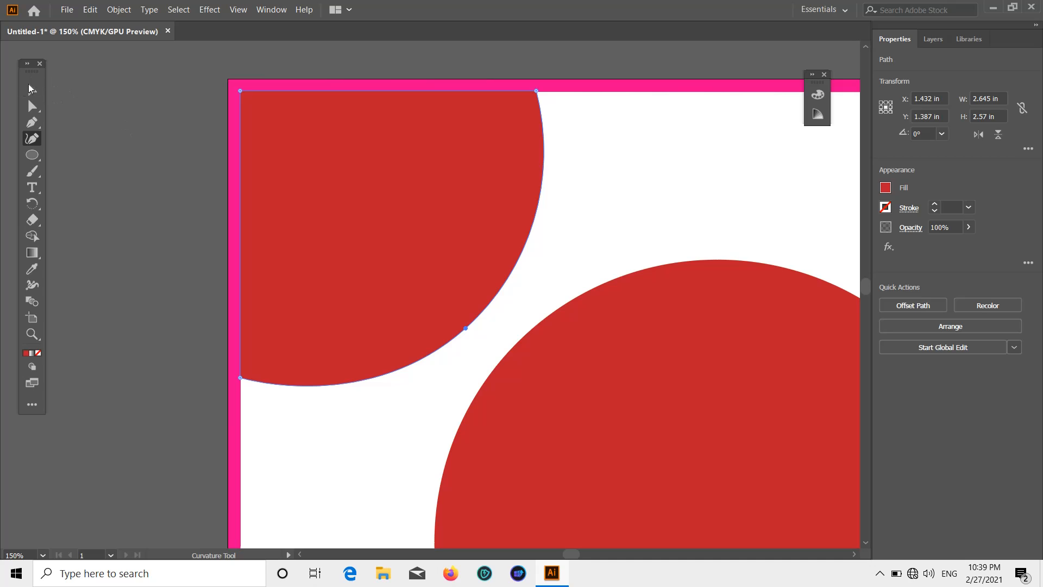
{"action": "left_click", "coordinate": [30, 90]}
Fill the corner shape dark blue and move the small blue circle up-left into the red circle.
{"action": "left_click", "coordinate": [885, 188]}
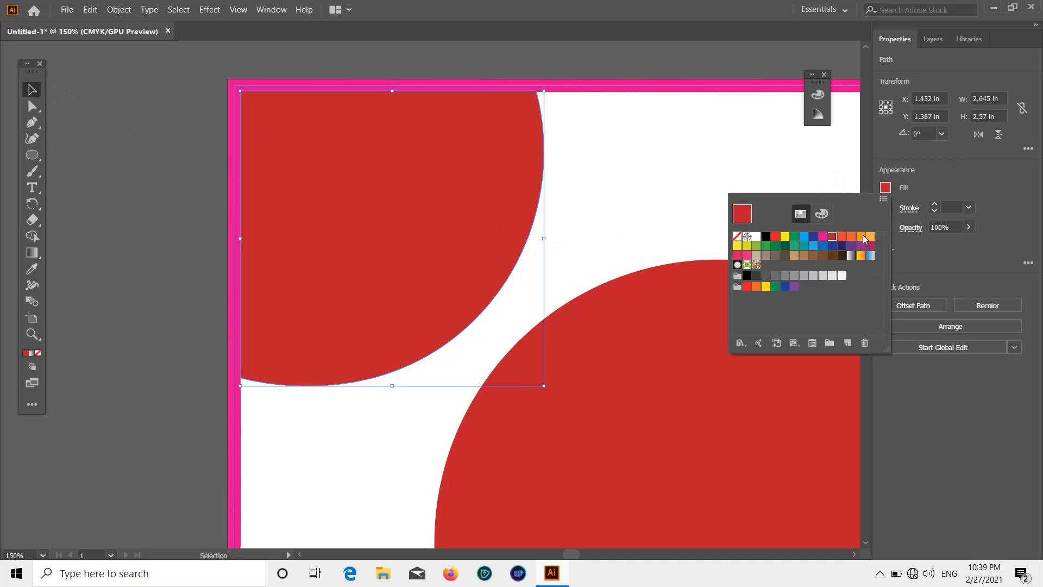
{"action": "left_click", "coordinate": [832, 245]}
{"action": "scroll", "coordinate": [815, 210], "scroll_direction": "down", "scroll_amount": 3}
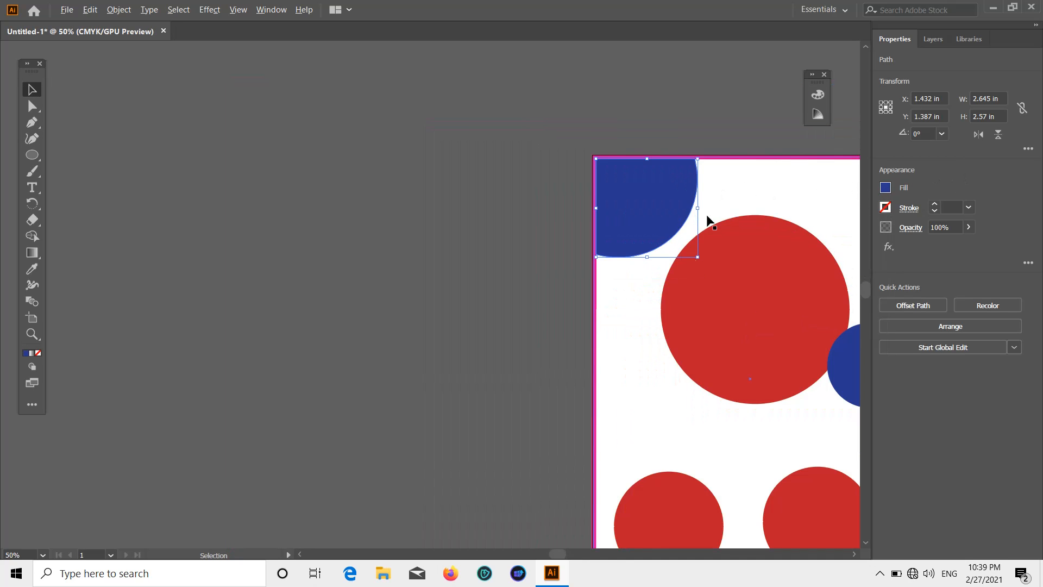
{"action": "left_click_drag", "start_coordinate": [523, 297], "coordinate": [241, 238]}
{"action": "left_click", "coordinate": [693, 279]}
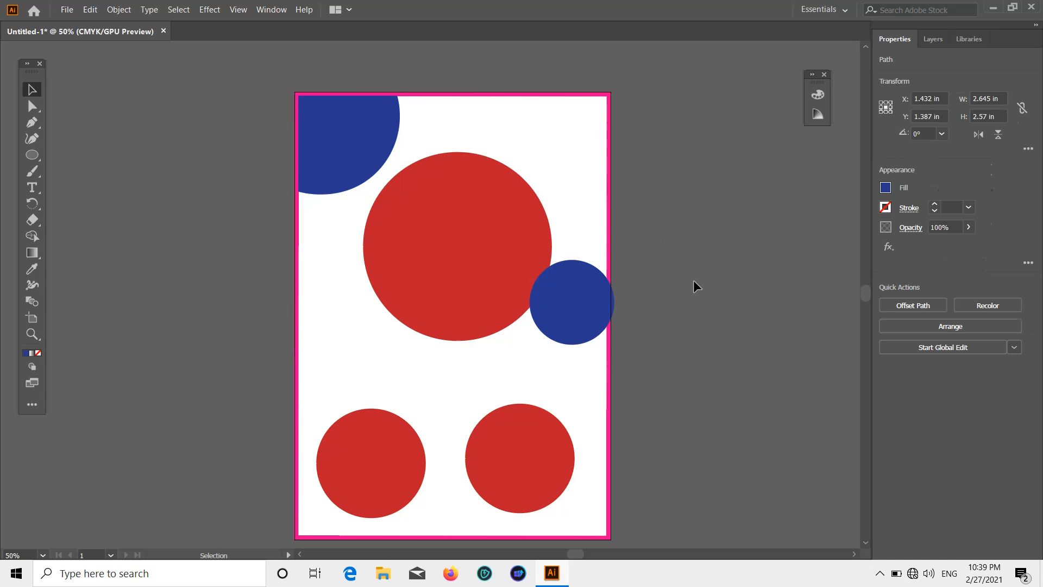
{"action": "left_click_drag", "start_coordinate": [563, 307], "coordinate": [527, 286]}
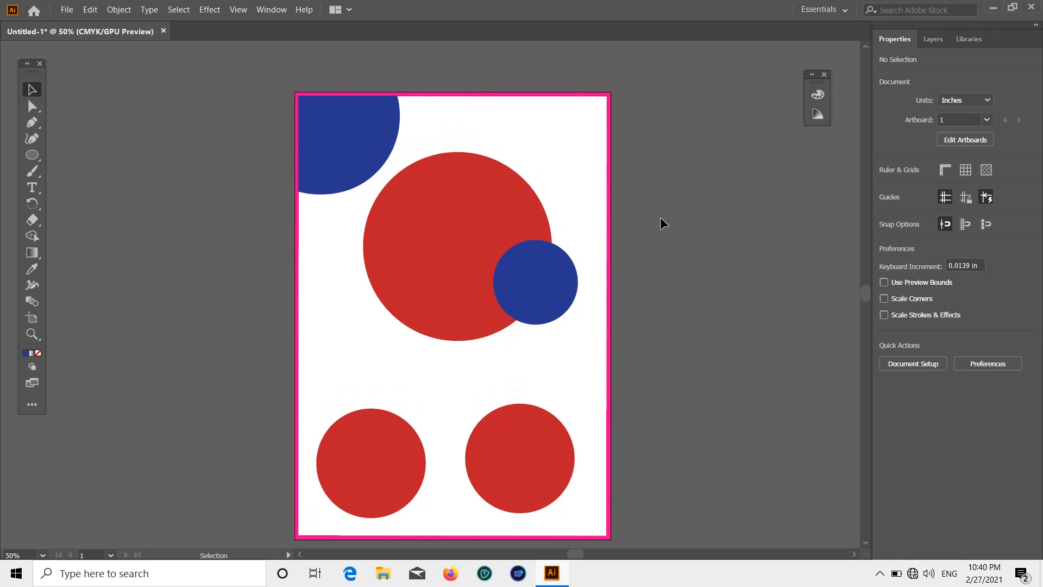
{"action": "scroll", "coordinate": [637, 165], "scroll_direction": "down", "scroll_amount": 1}
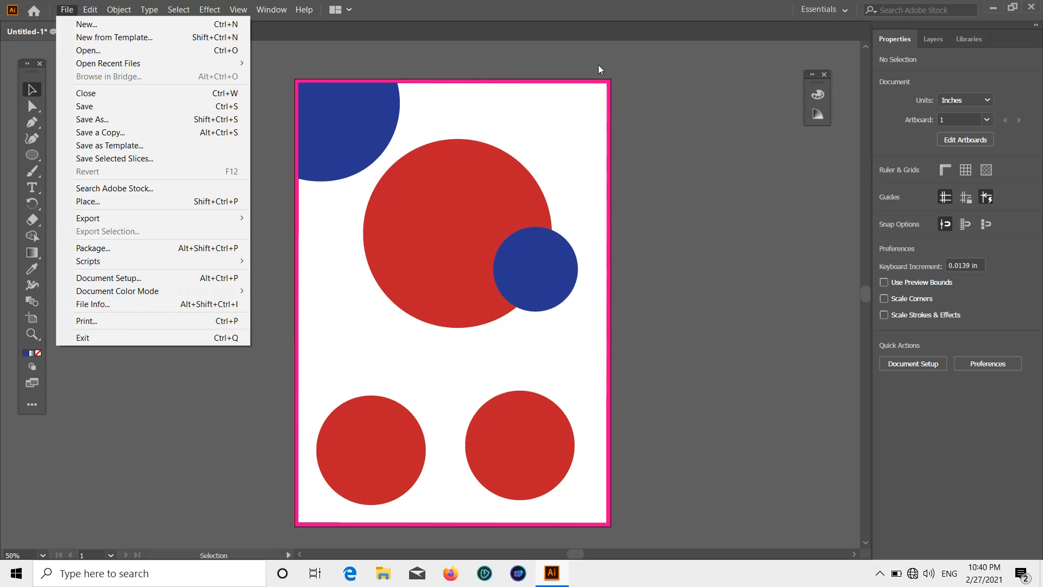
Place photo 20210227_222441 from the Desktop onto the large circle's left side.
{"action": "left_click", "coordinate": [673, 114]}
{"action": "left_click", "coordinate": [63, 10]}
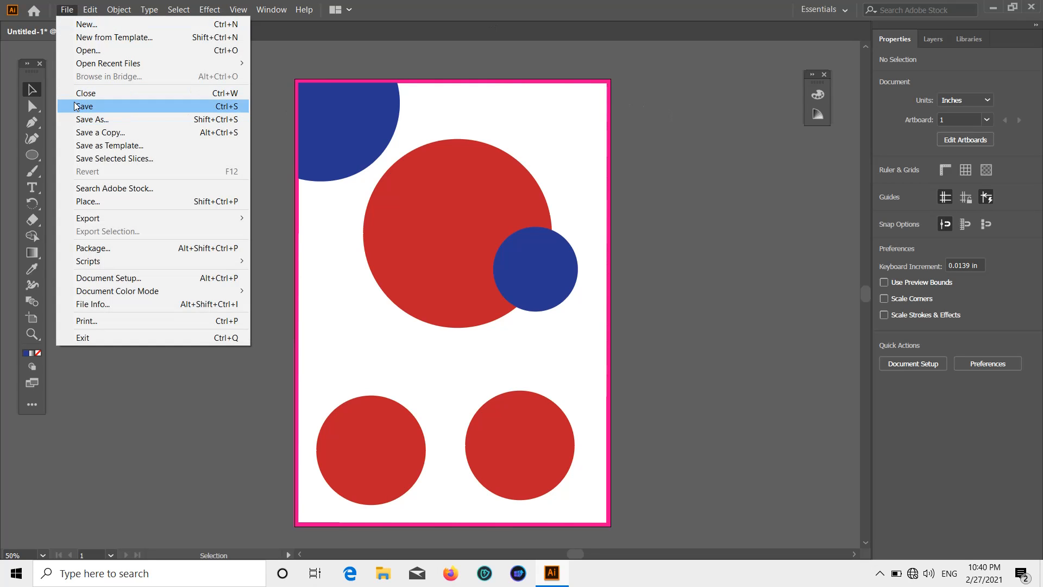
{"action": "left_click", "coordinate": [98, 201]}
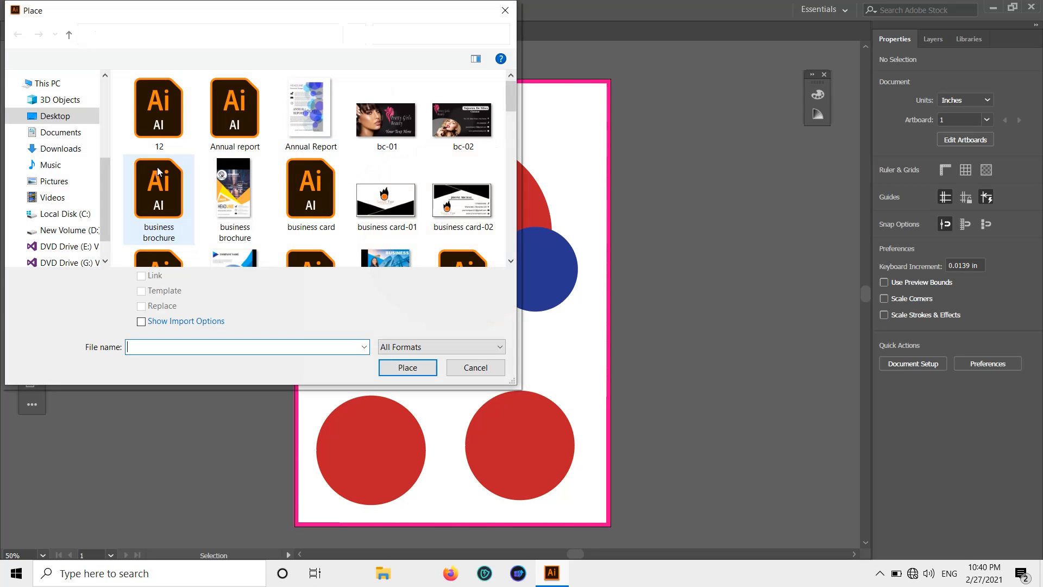
{"action": "scroll", "coordinate": [48, 131], "scroll_direction": "up", "scroll_amount": 1}
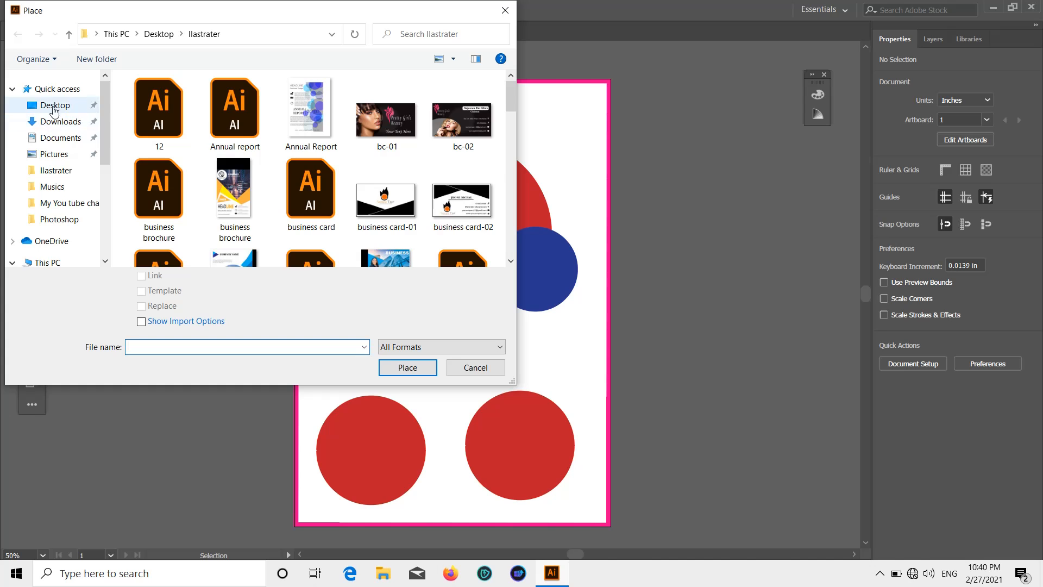
{"action": "left_click", "coordinate": [54, 106]}
{"action": "scroll", "coordinate": [347, 178], "scroll_direction": "down", "scroll_amount": 5}
{"action": "double_click", "coordinate": [162, 131]}
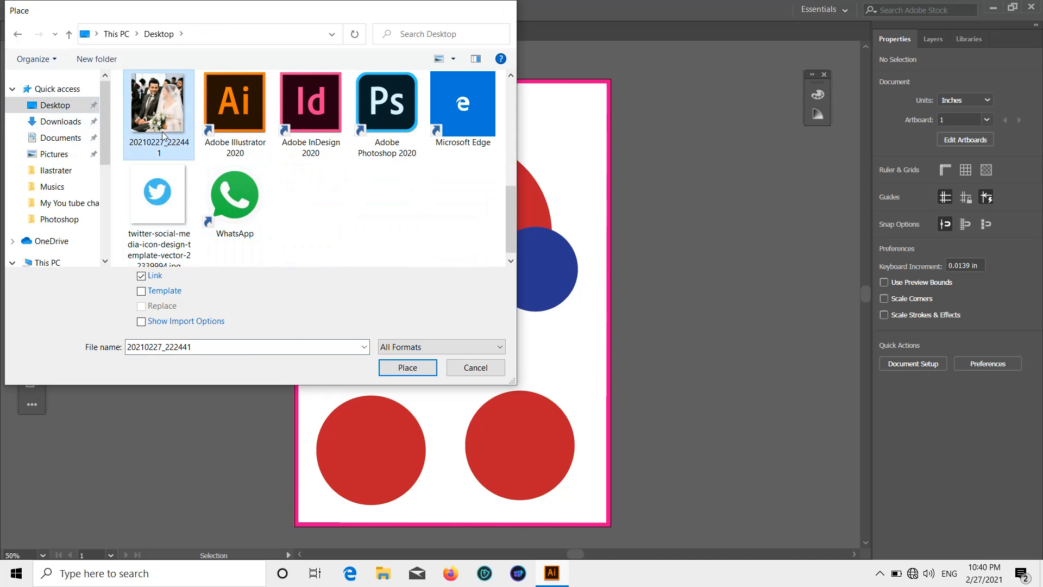
{"action": "left_click_drag", "start_coordinate": [408, 279], "coordinate": [401, 303]}
{"action": "left_click", "coordinate": [277, 103]}
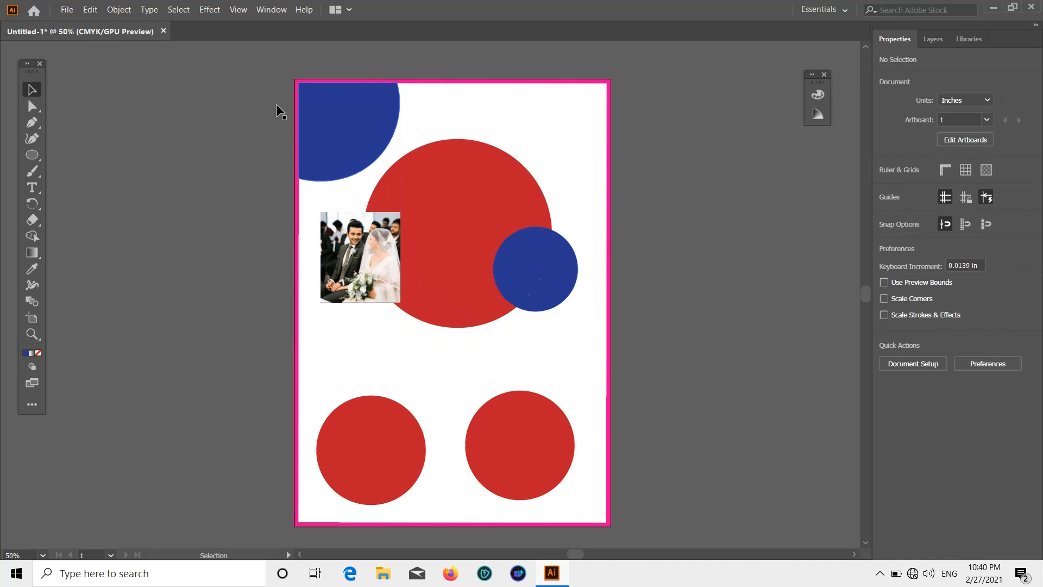
Place photo 20210227_222328 below the large red circle.
{"action": "left_click", "coordinate": [57, 11]}
{"action": "left_click", "coordinate": [108, 199]}
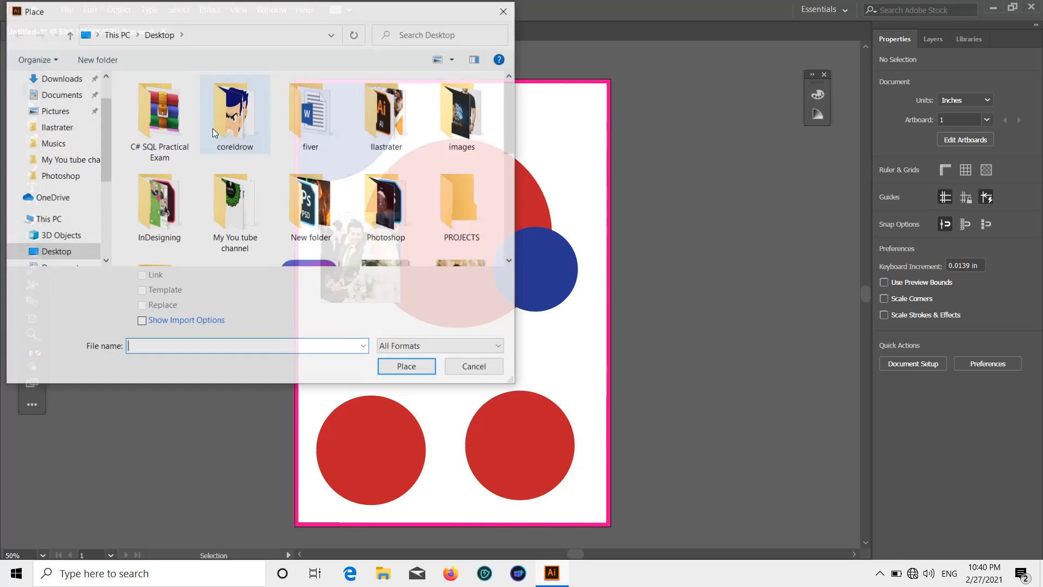
{"action": "double_click", "coordinate": [390, 106]}
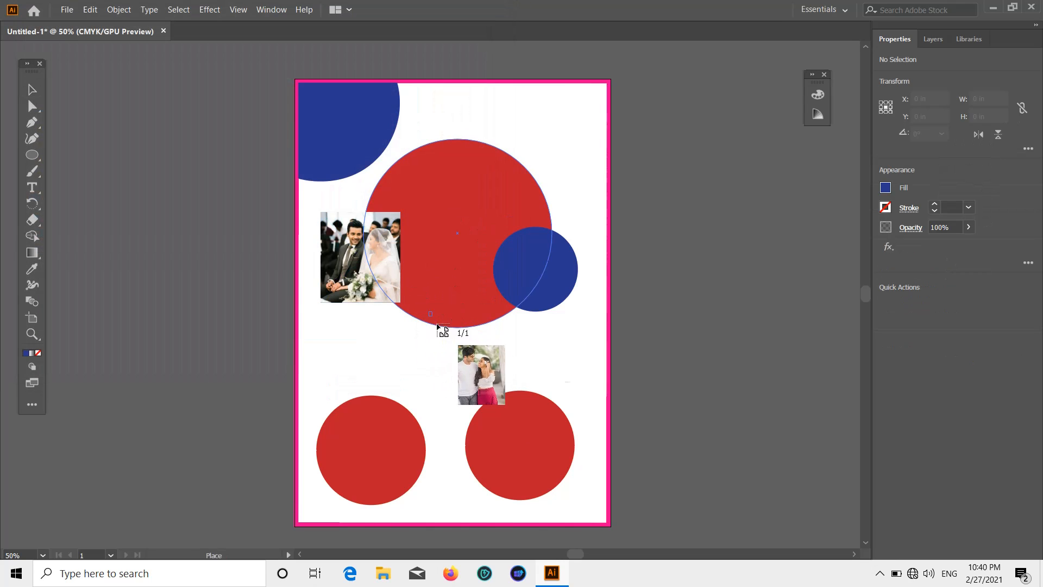
{"action": "left_click_drag", "start_coordinate": [605, 415], "coordinate": [604, 416]}
{"action": "left_click", "coordinate": [674, 313]}
Place photo 20210227_222409 beside the artboard's right edge.
{"action": "left_click", "coordinate": [61, 8]}
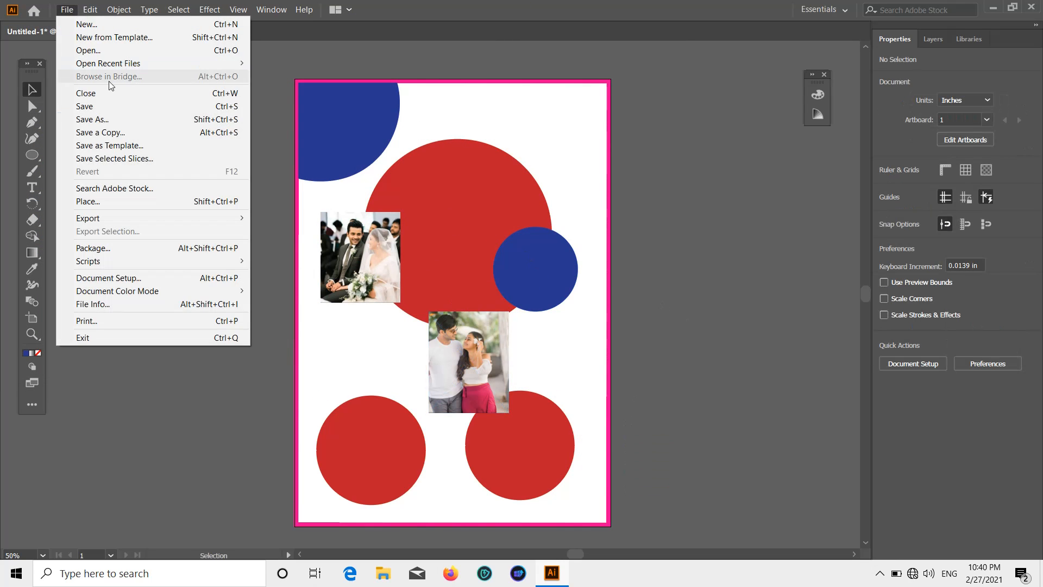
{"action": "left_click", "coordinate": [129, 204]}
{"action": "scroll", "coordinate": [328, 152], "scroll_direction": "down", "scroll_amount": 5}
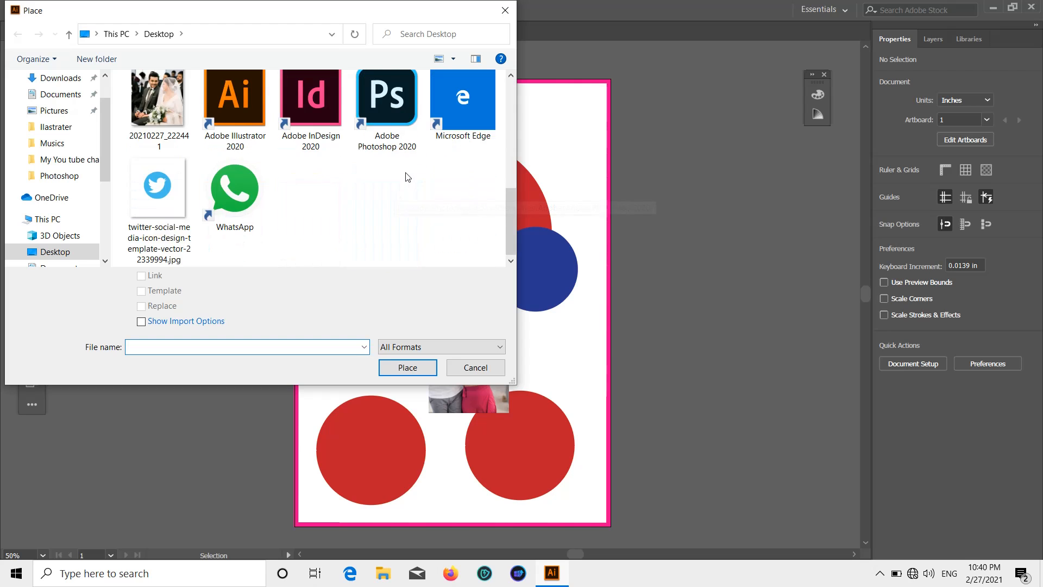
{"action": "scroll", "coordinate": [380, 174], "scroll_direction": "up", "scroll_amount": 3}
{"action": "double_click", "coordinate": [455, 198]}
{"action": "left_click_drag", "start_coordinate": [595, 281], "coordinate": [684, 390]}
{"action": "left_click", "coordinate": [723, 285]}
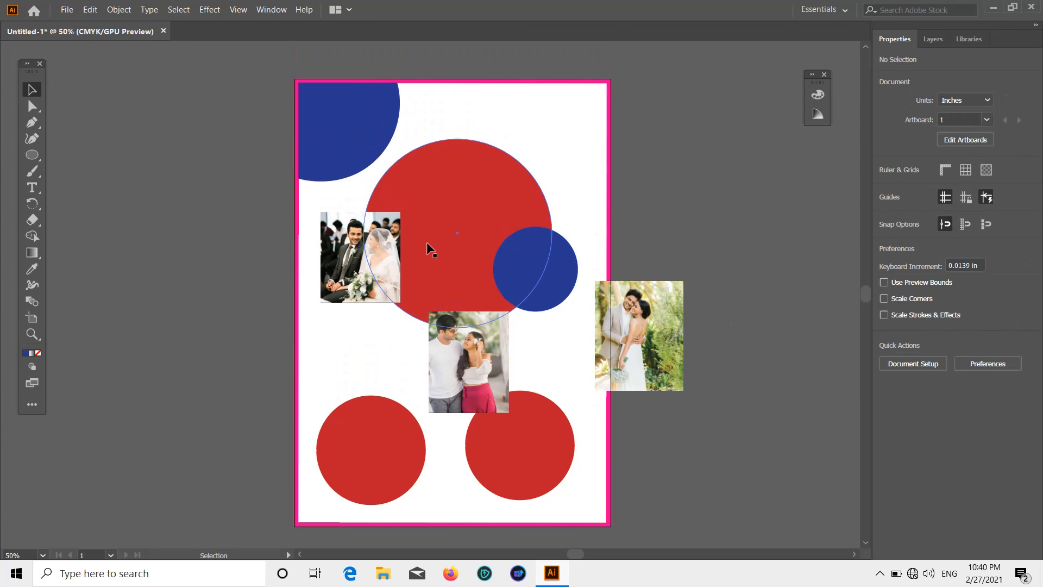
Move the photos onto the three red circles, shift the blue circle off-page, and enlarge the couple photo.
{"action": "left_click_drag", "start_coordinate": [350, 291], "coordinate": [358, 464]}
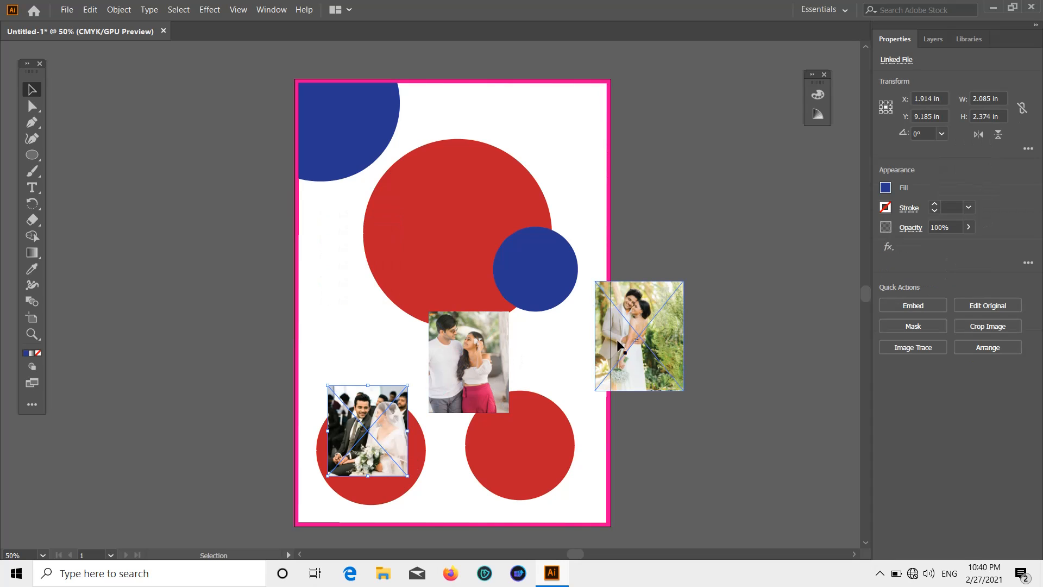
{"action": "left_click_drag", "start_coordinate": [645, 345], "coordinate": [540, 459]}
{"action": "left_click", "coordinate": [654, 395]}
{"action": "left_click_drag", "start_coordinate": [472, 362], "coordinate": [451, 226]}
{"action": "left_click_drag", "start_coordinate": [551, 270], "coordinate": [703, 264]}
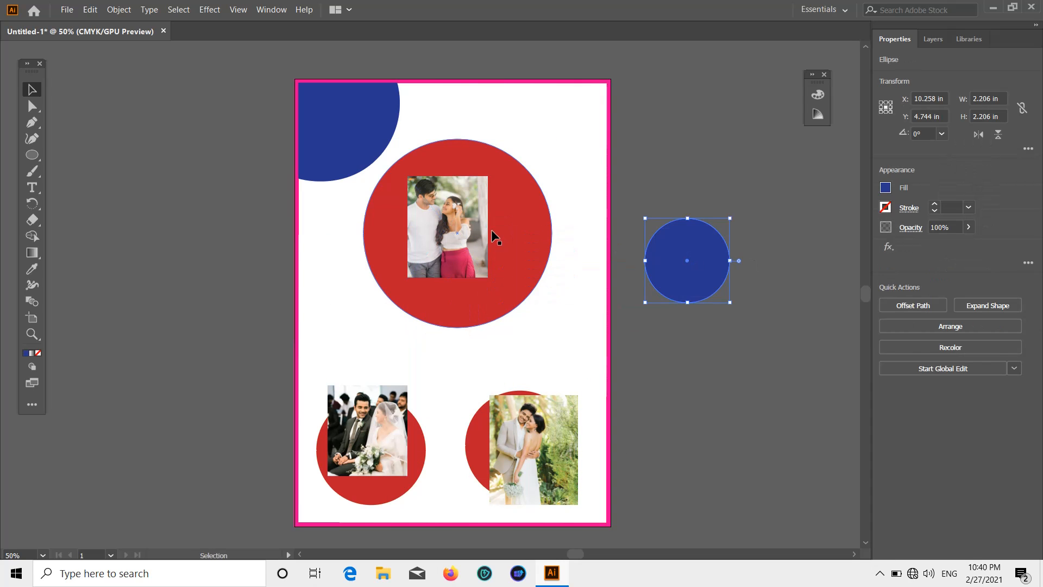
{"action": "left_click", "coordinate": [463, 238]}
{"action": "left_click_drag", "start_coordinate": [489, 278], "coordinate": [457, 278]}
Bring the big red circle in front of the couple photo.
{"action": "left_click", "coordinate": [724, 162]}
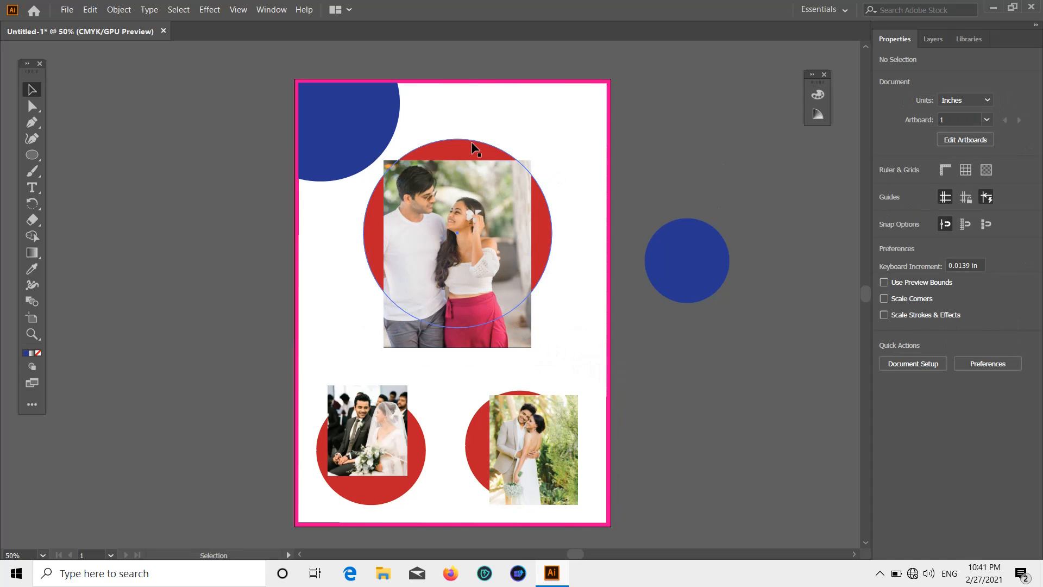
{"action": "left_click", "coordinate": [470, 142]}
{"action": "right_click", "coordinate": [471, 143]}
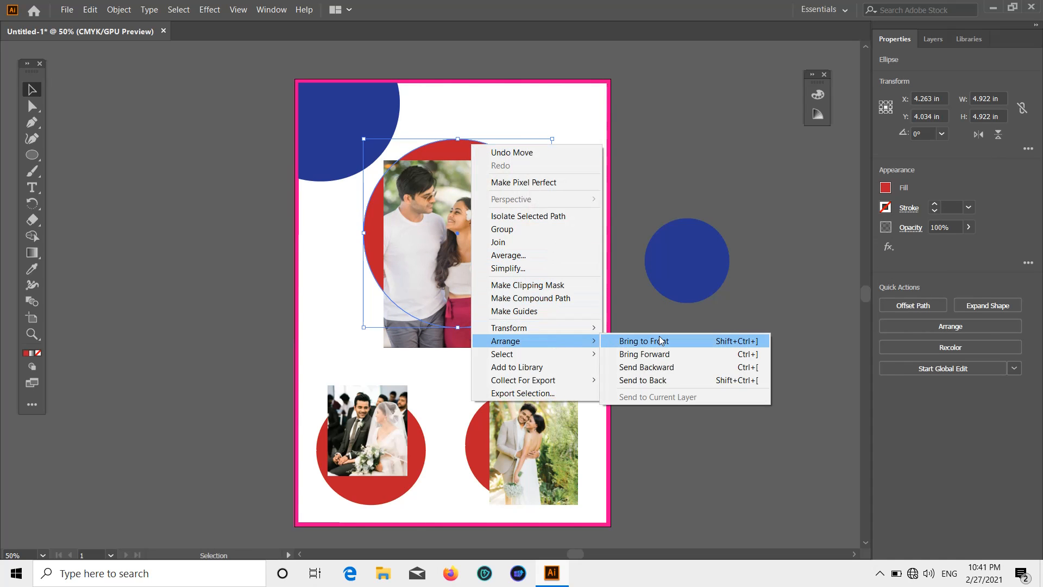
{"action": "left_click", "coordinate": [636, 341]}
{"action": "left_click", "coordinate": [712, 340]}
Clip the couple photo into the big red circle with Make Clipping Mask.
{"action": "left_click", "coordinate": [482, 341]}
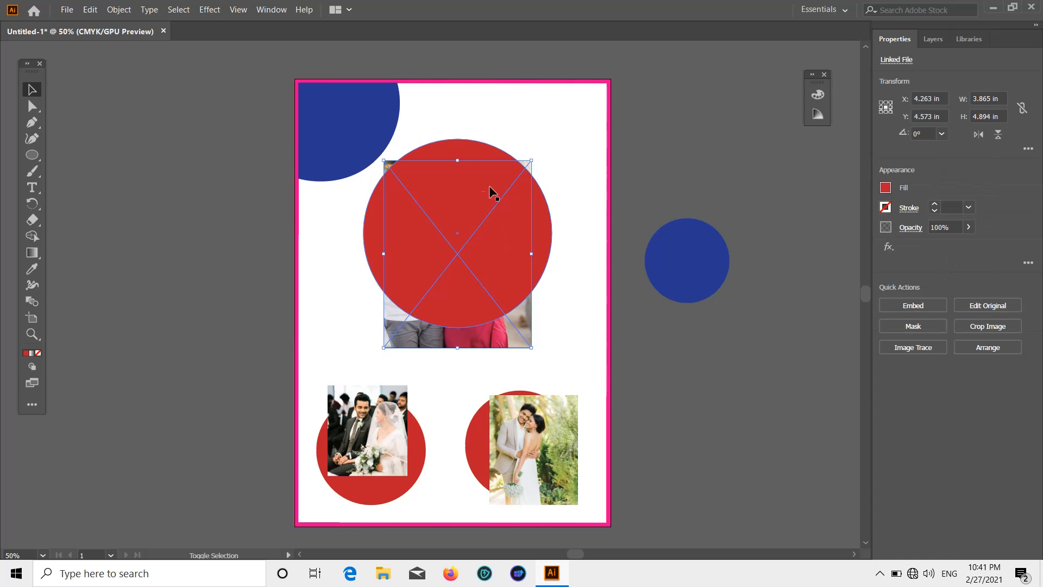
{"action": "left_click", "coordinate": [460, 157], "text": "shift"}
{"action": "right_click", "coordinate": [459, 157]}
{"action": "left_click", "coordinate": [524, 253]}
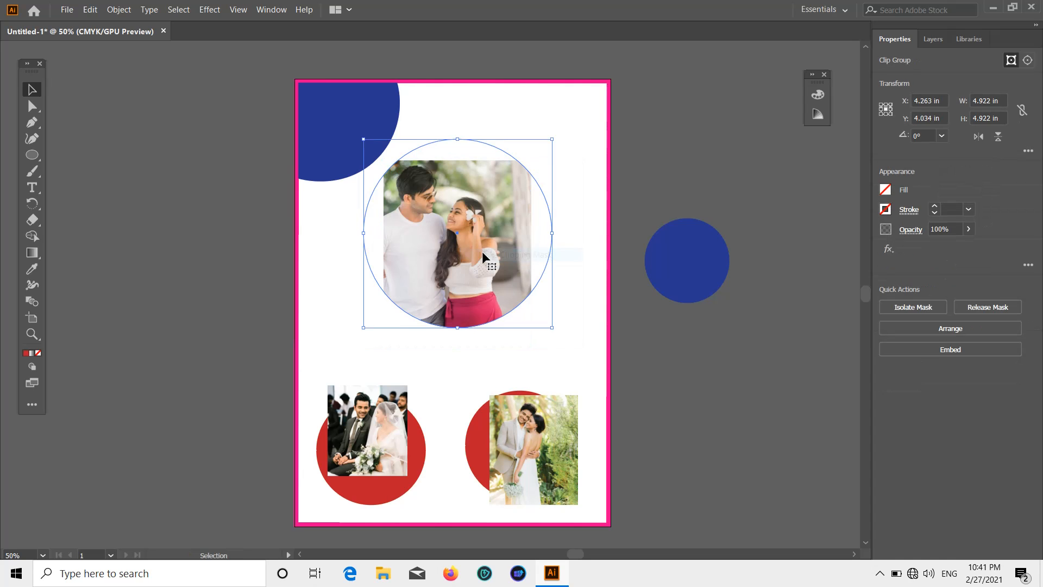
Enlarge and widen the couple photo inside the circle clip.
{"action": "double_click", "coordinate": [462, 231]}
{"action": "left_click", "coordinate": [429, 190]}
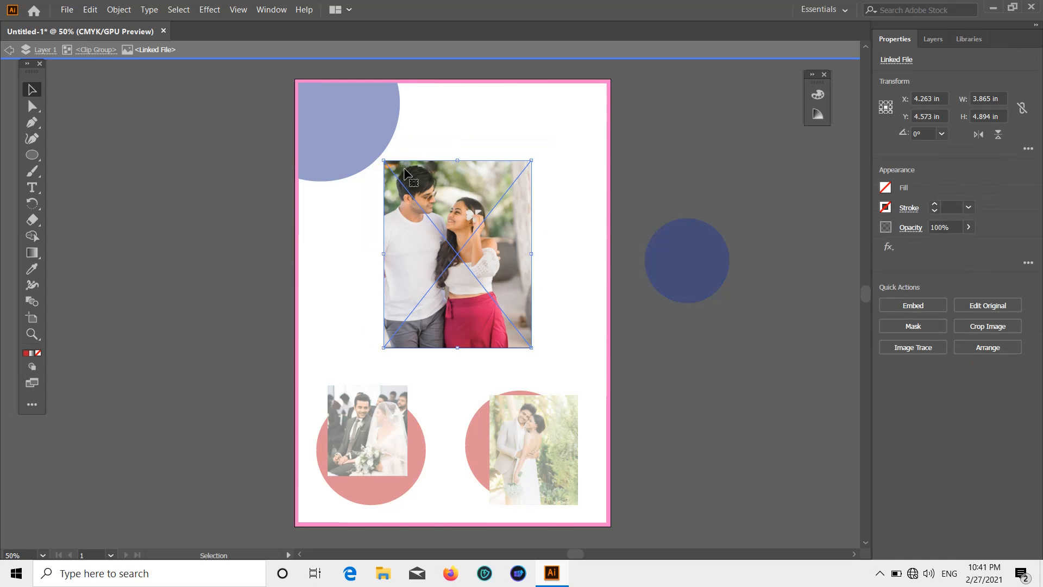
{"action": "left_click_drag", "start_coordinate": [385, 161], "coordinate": [367, 139]}
{"action": "double_click", "coordinate": [602, 141]}
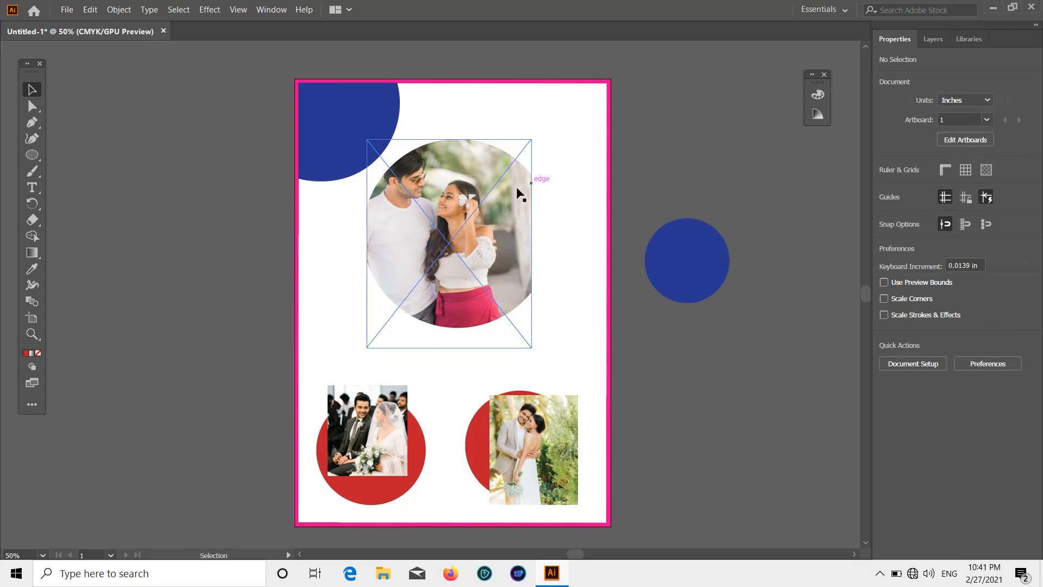
{"action": "left_click", "coordinate": [460, 220]}
{"action": "left_click", "coordinate": [503, 213], "text": "shift"}
{"action": "left_click", "coordinate": [508, 210]}
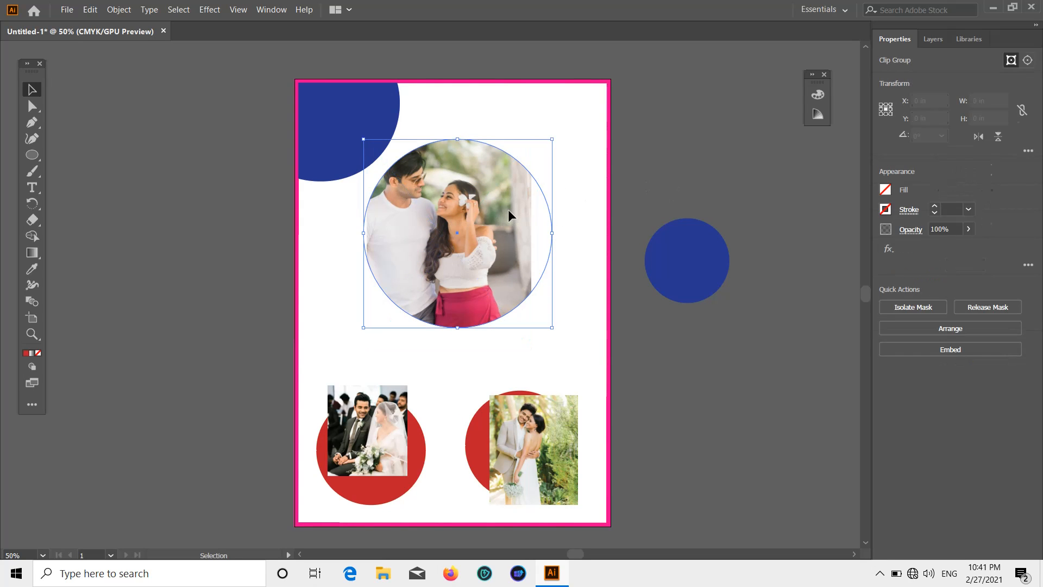
{"action": "double_click", "coordinate": [507, 210]}
{"action": "left_click", "coordinate": [533, 239]}
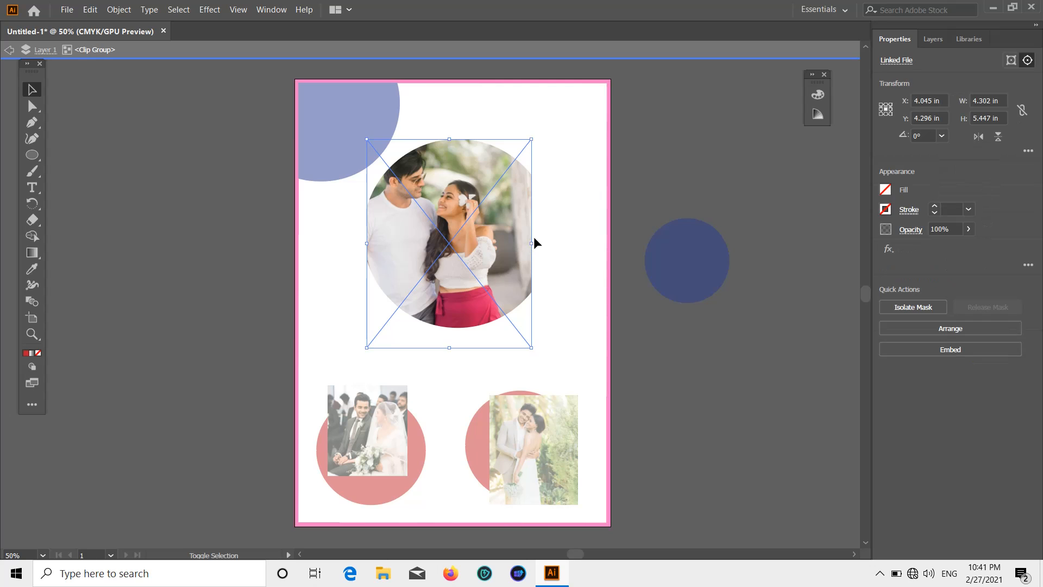
{"action": "left_click_drag", "start_coordinate": [533, 242], "coordinate": [554, 240]}
Shift and rescale the photo inside the clip until it fills the round frame.
{"action": "key", "text": "ctrl+shift+a"}
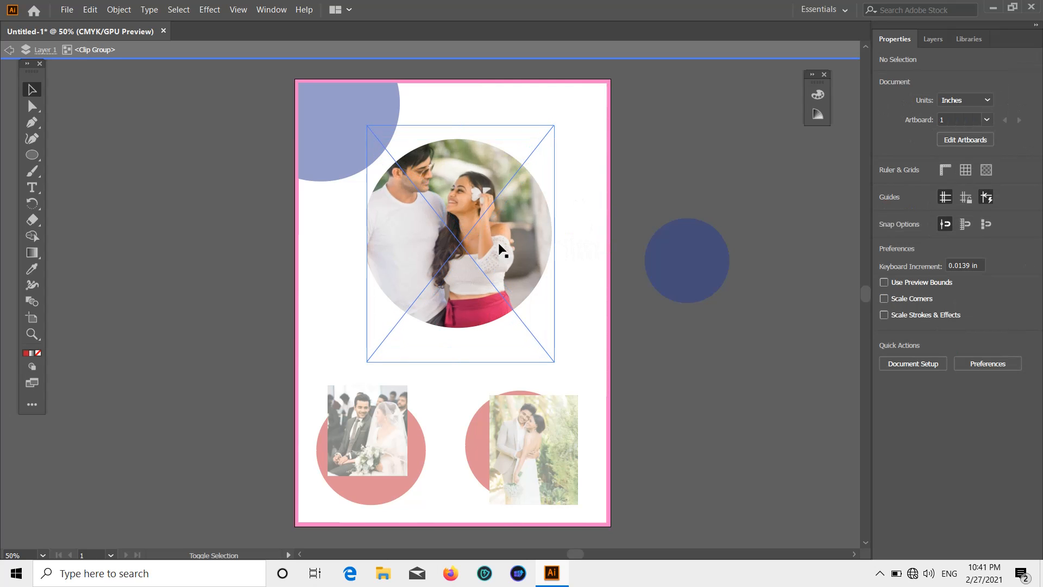
{"action": "left_click_drag", "start_coordinate": [426, 250], "coordinate": [418, 243]}
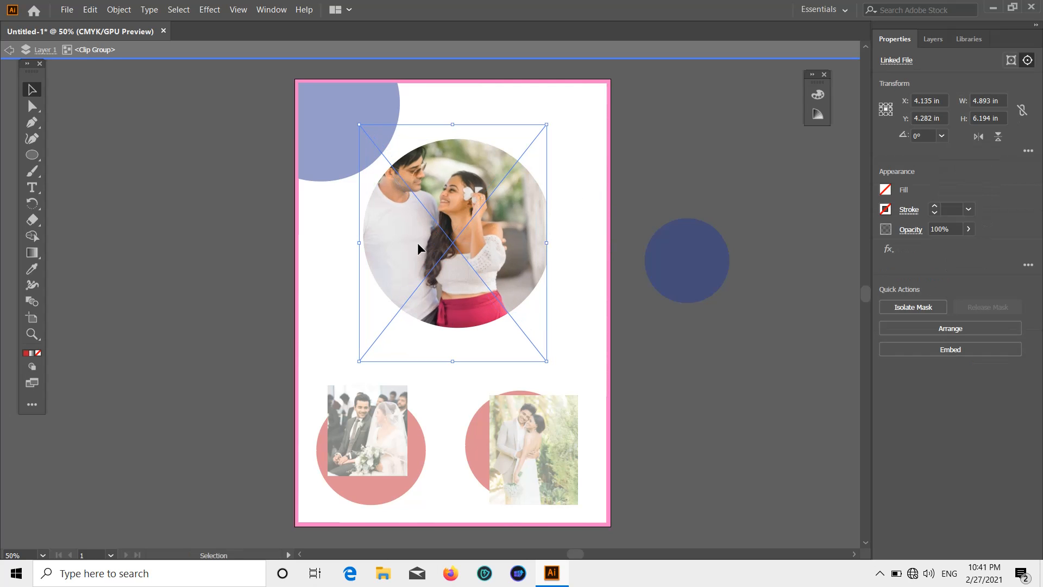
{"action": "left_click_drag", "start_coordinate": [547, 243], "coordinate": [554, 243]}
{"action": "left_click", "coordinate": [629, 178]}
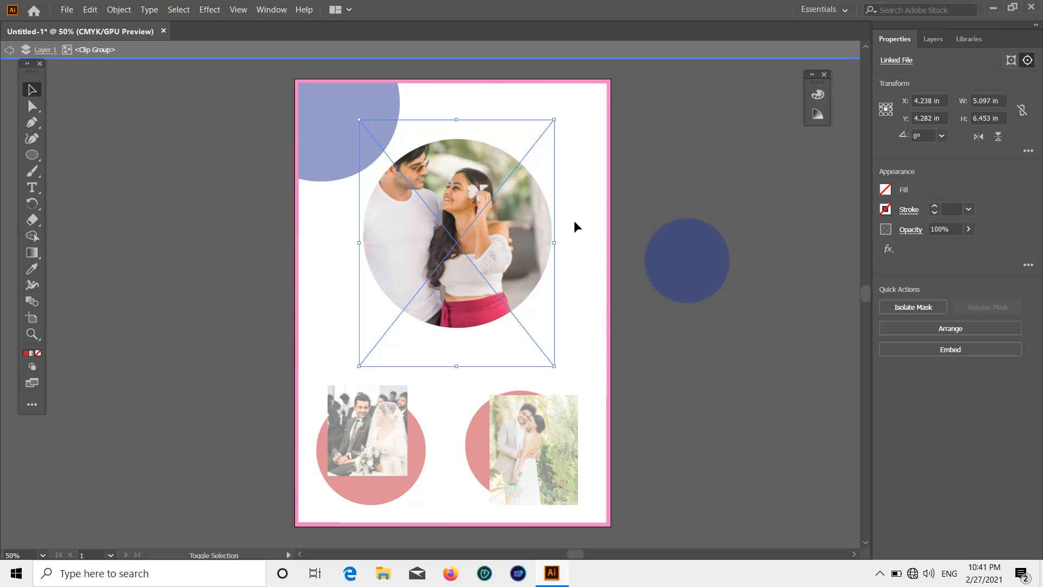
{"action": "left_click", "coordinate": [487, 252], "text": "shift"}
{"action": "left_click_drag", "start_coordinate": [453, 246], "coordinate": [489, 242]}
{"action": "left_click", "coordinate": [387, 249], "text": "shift"}
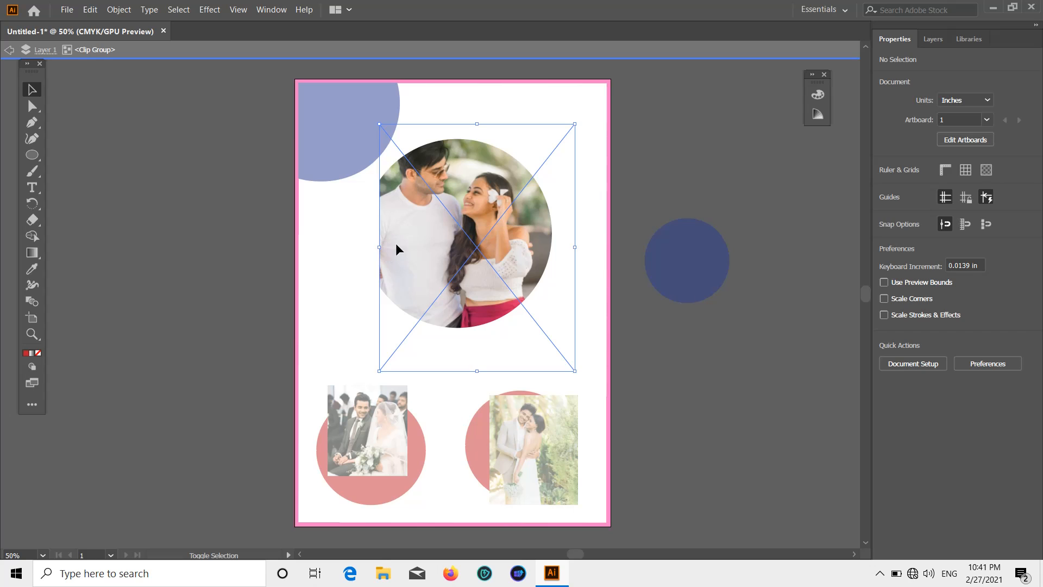
{"action": "left_click_drag", "start_coordinate": [380, 247], "coordinate": [364, 250]}
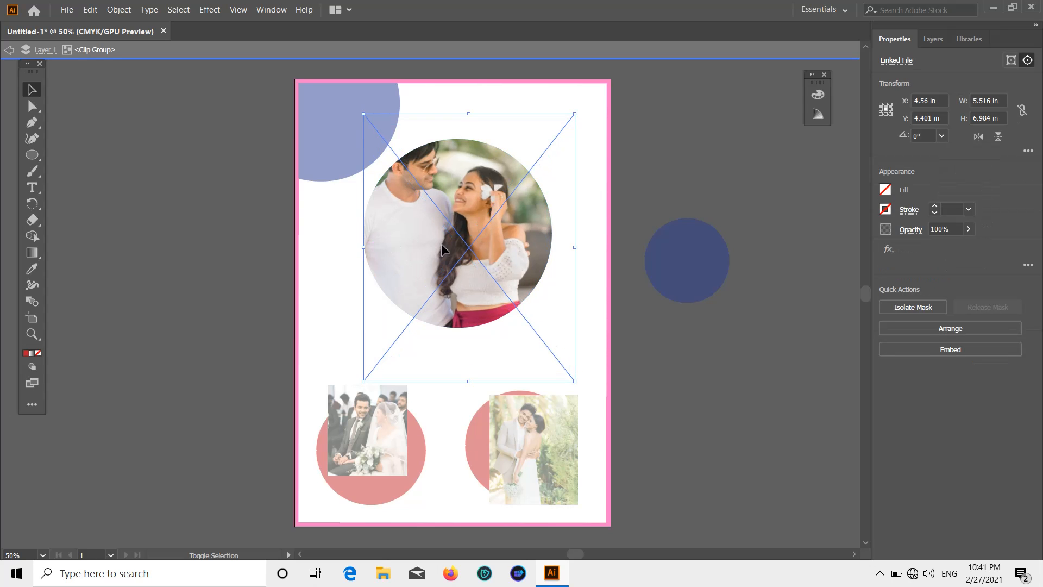
{"action": "left_click", "coordinate": [430, 254], "text": "shift"}
{"action": "mouse_move", "coordinate": [431, 265]}
{"action": "left_mouse_down"}
{"action": "mouse_move", "coordinate": [424, 244]}
{"action": "mouse_move", "coordinate": [437, 261]}
{"action": "left_mouse_up"}
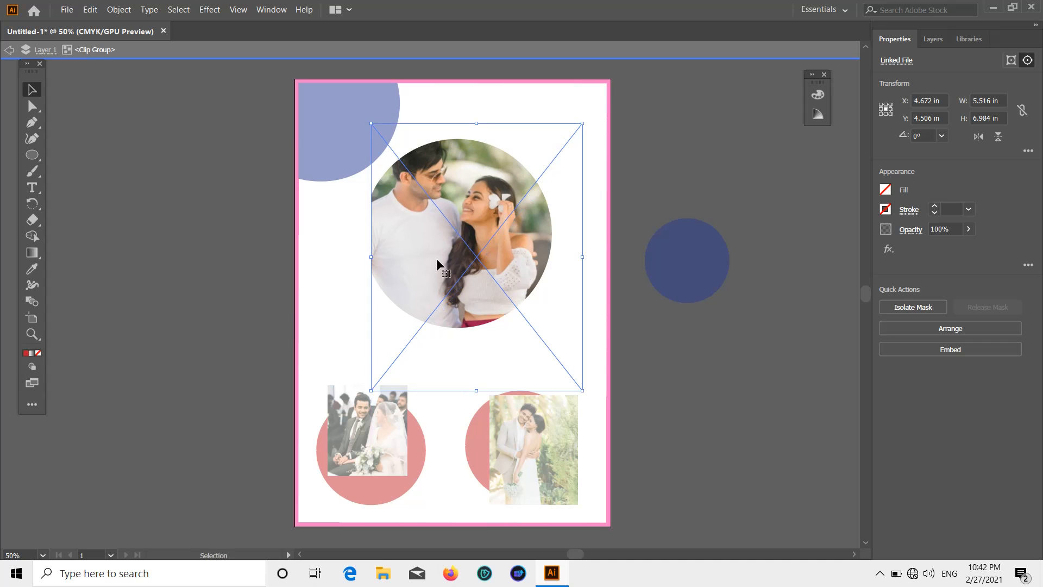
{"action": "left_click_drag", "start_coordinate": [372, 257], "coordinate": [366, 260]}
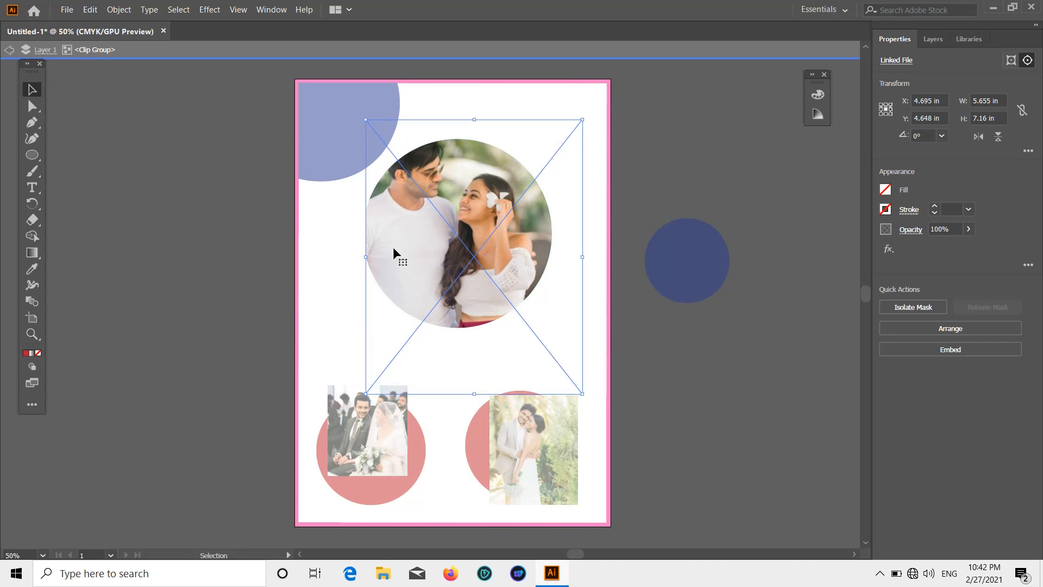
{"action": "scroll", "coordinate": [450, 220], "scroll_direction": "up", "scroll_amount": 2}
{"action": "scroll", "coordinate": [450, 220], "scroll_direction": "down", "scroll_amount": 2}
{"action": "left_click_drag", "start_coordinate": [477, 394], "coordinate": [477, 377]}
{"action": "left_click_drag", "start_coordinate": [461, 297], "coordinate": [452, 288]}
Exit the circle clip and move the small blue circle onto the photo's right edge.
{"action": "left_click", "coordinate": [654, 105]}
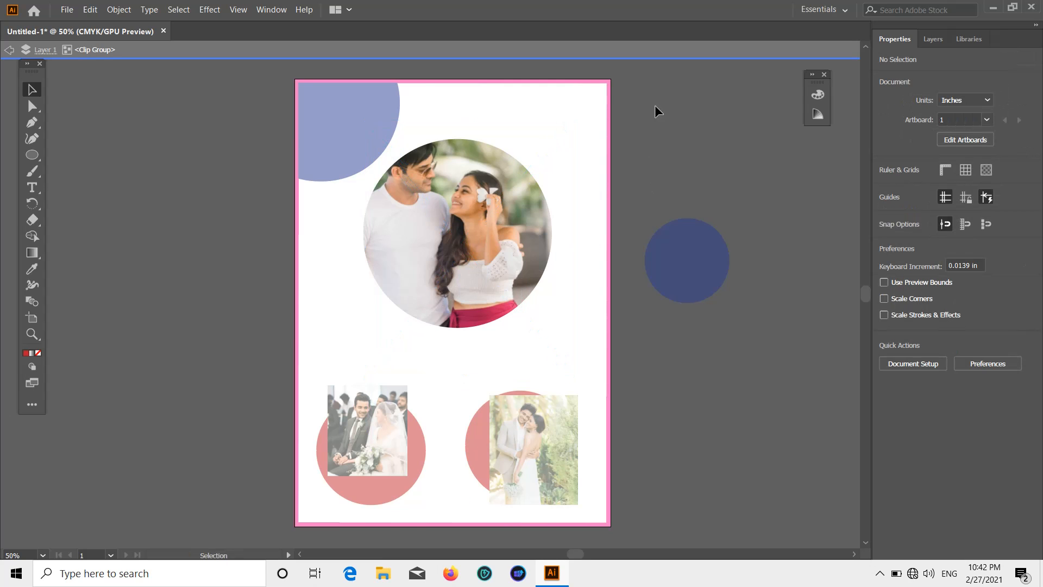
{"action": "double_click", "coordinate": [747, 150]}
{"action": "scroll", "coordinate": [746, 158], "scroll_direction": "down", "scroll_amount": 6}
{"action": "scroll", "coordinate": [733, 165], "scroll_direction": "up", "scroll_amount": 4}
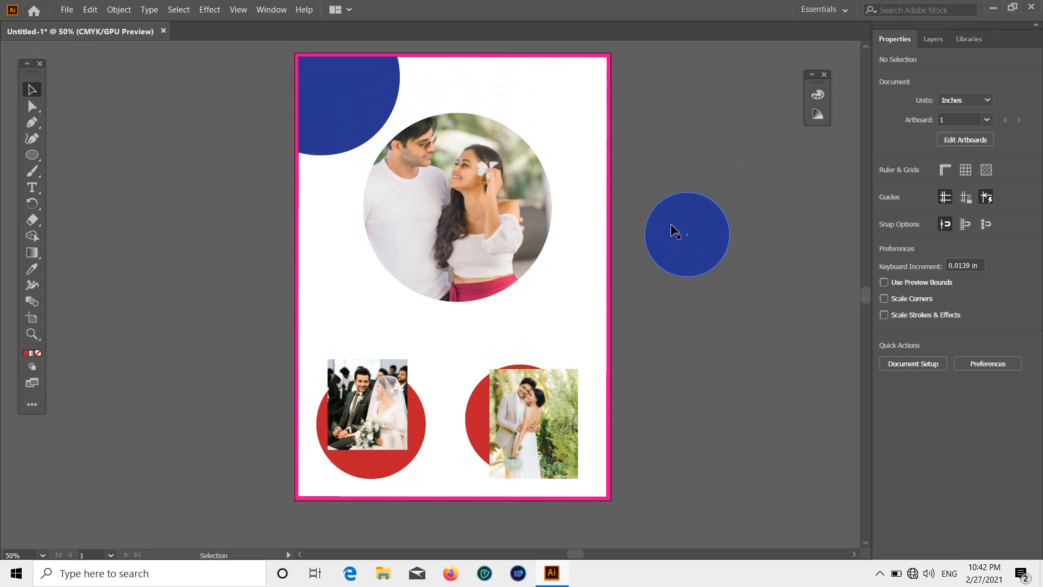
{"action": "left_click_drag", "start_coordinate": [562, 231], "coordinate": [556, 227]}
Bring the small blue circle in front of the round couple photo.
{"action": "left_click", "coordinate": [688, 164]}
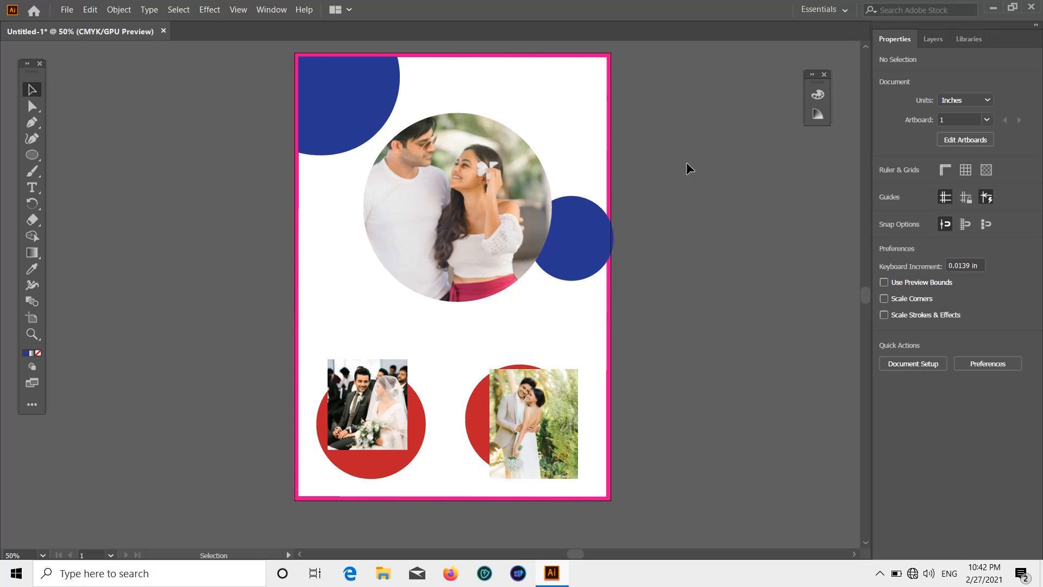
{"action": "right_click", "coordinate": [579, 232]}
{"action": "left_click", "coordinate": [755, 430]}
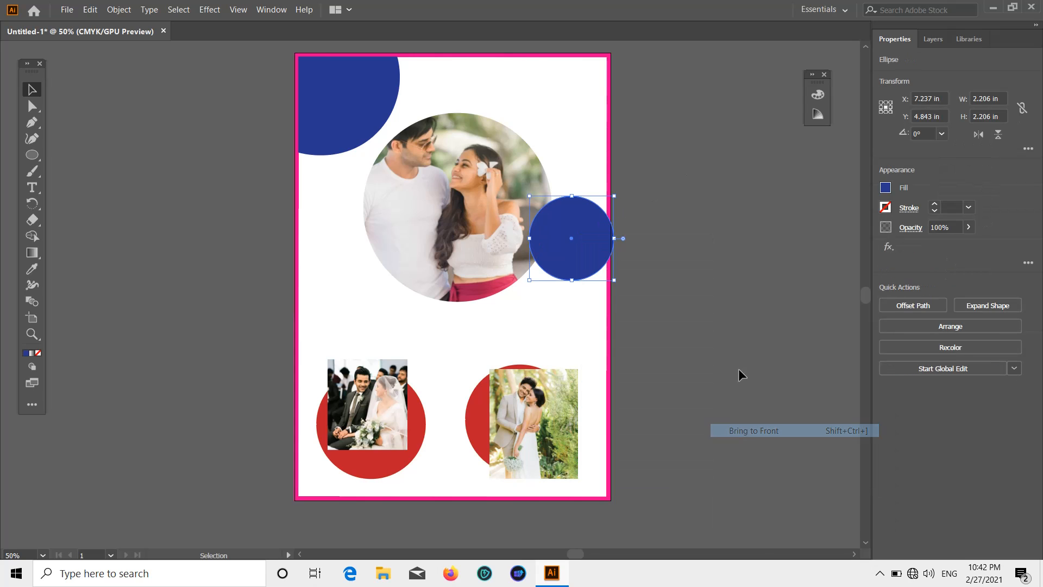
{"action": "left_click", "coordinate": [738, 368]}
{"action": "left_click_drag", "start_coordinate": [568, 234], "coordinate": [559, 245]}
{"action": "left_click", "coordinate": [713, 207]}
{"action": "scroll", "coordinate": [712, 206], "scroll_direction": "down", "scroll_amount": 2}
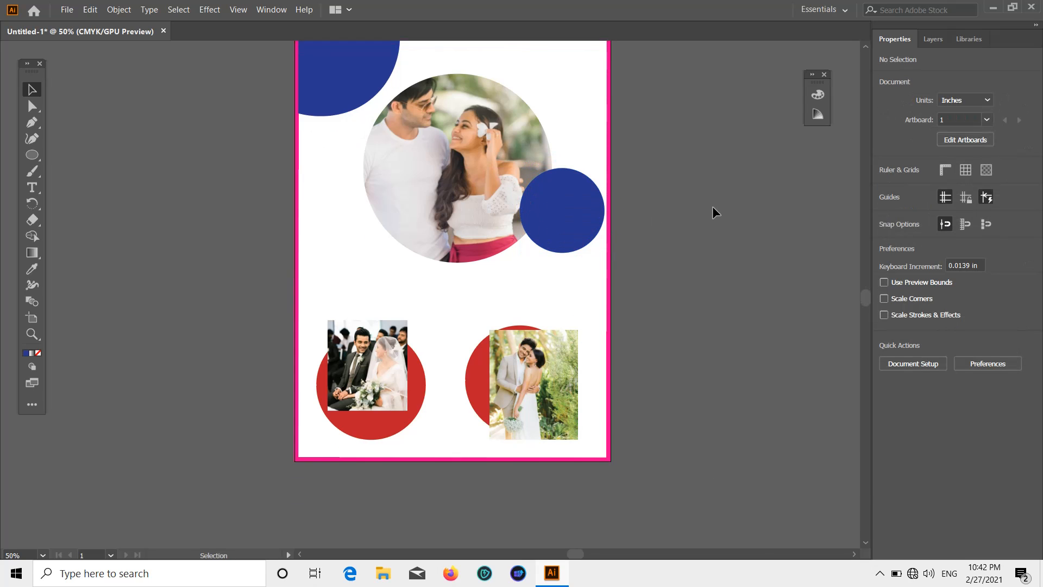
{"action": "scroll", "coordinate": [712, 207], "scroll_direction": "down", "scroll_amount": 1}
{"action": "scroll", "coordinate": [375, 348], "scroll_direction": "up", "scroll_amount": 4, "text": "alt"}
Enlarge the seated wedding photo and move it aside to reveal the lower-left circle.
{"action": "scroll", "coordinate": [385, 351], "scroll_direction": "down", "scroll_amount": 3, "text": "alt"}
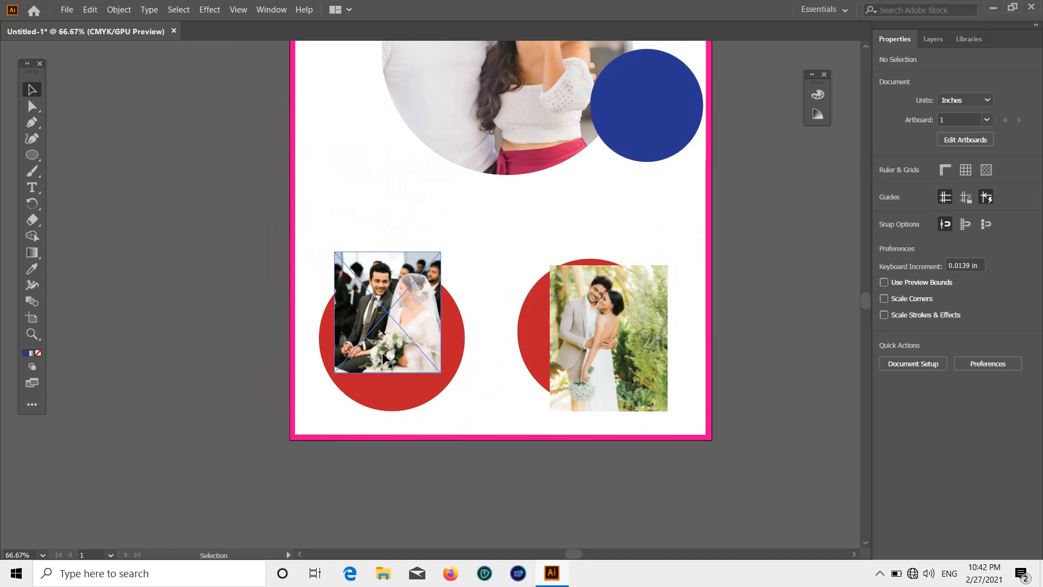
{"action": "scroll", "coordinate": [385, 350], "scroll_direction": "up", "scroll_amount": 1, "text": "alt"}
{"action": "left_click_drag", "start_coordinate": [385, 351], "coordinate": [400, 399]}
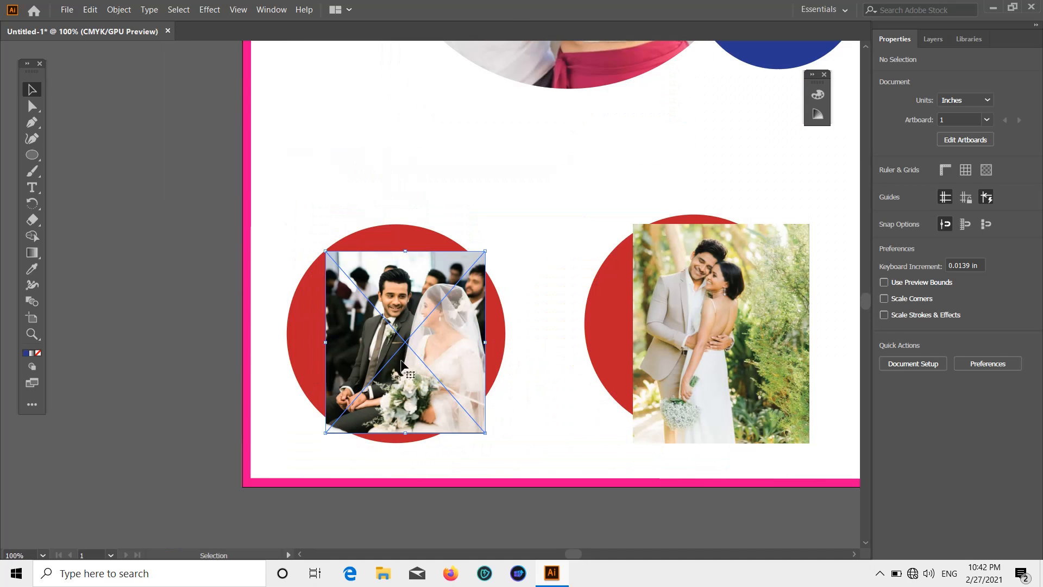
{"action": "left_click_drag", "start_coordinate": [324, 250], "coordinate": [288, 209]}
{"action": "left_click_drag", "start_coordinate": [483, 434], "coordinate": [527, 456]}
{"action": "left_click", "coordinate": [173, 275]}
{"action": "left_click_drag", "start_coordinate": [405, 302], "coordinate": [508, 272]}
Bring the lower-left red circle to front and move the wedding photo behind it.
{"action": "double_click", "coordinate": [355, 318]}
{"action": "right_click", "coordinate": [356, 318]}
{"action": "left_click", "coordinate": [391, 88]}
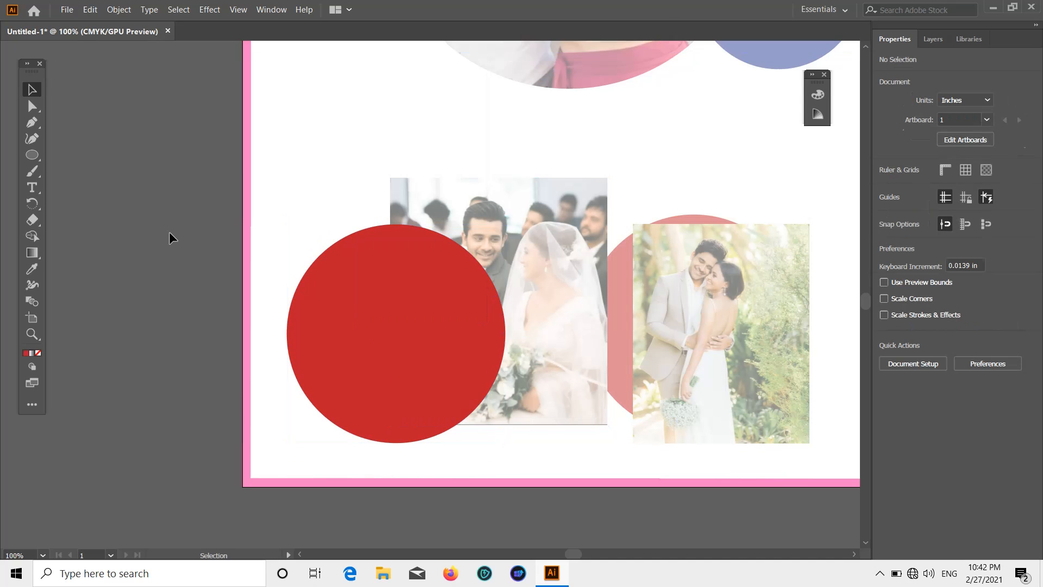
{"action": "left_click", "coordinate": [312, 285]}
{"action": "right_click", "coordinate": [311, 285]}
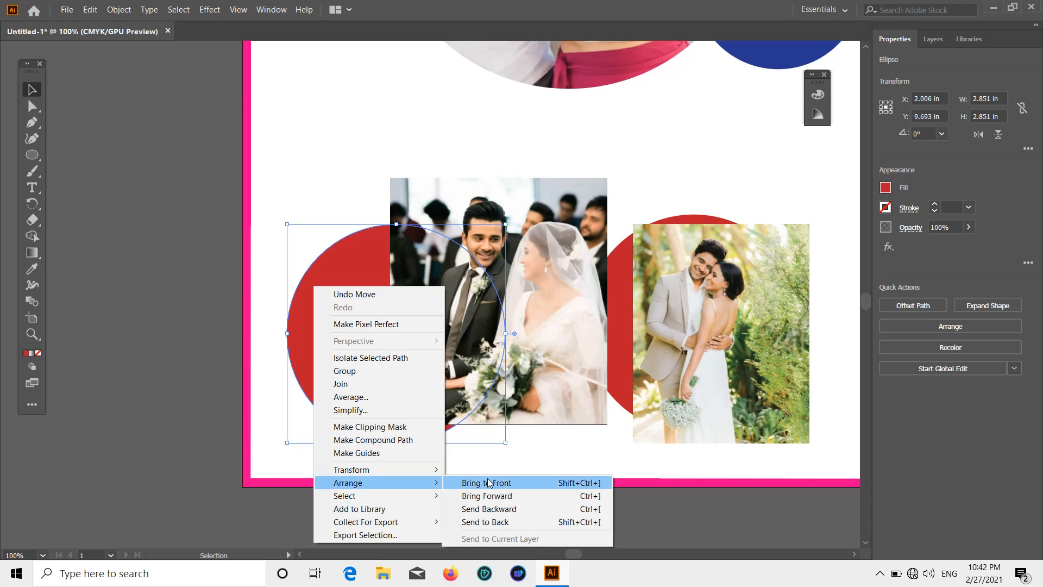
{"action": "left_click", "coordinate": [440, 482]}
{"action": "left_click_drag", "start_coordinate": [540, 270], "coordinate": [449, 294]}
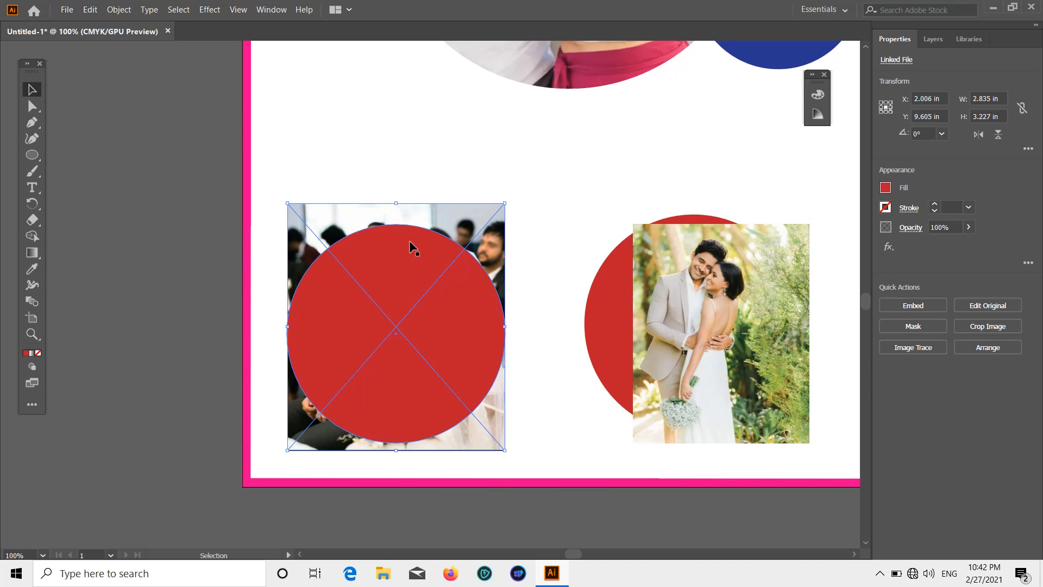
Clip the seated wedding photo into the lower-left red circle.
{"action": "left_click", "coordinate": [483, 220], "text": "shift"}
{"action": "left_click", "coordinate": [428, 261], "text": "shift"}
{"action": "left_click", "coordinate": [472, 220], "text": "shift"}
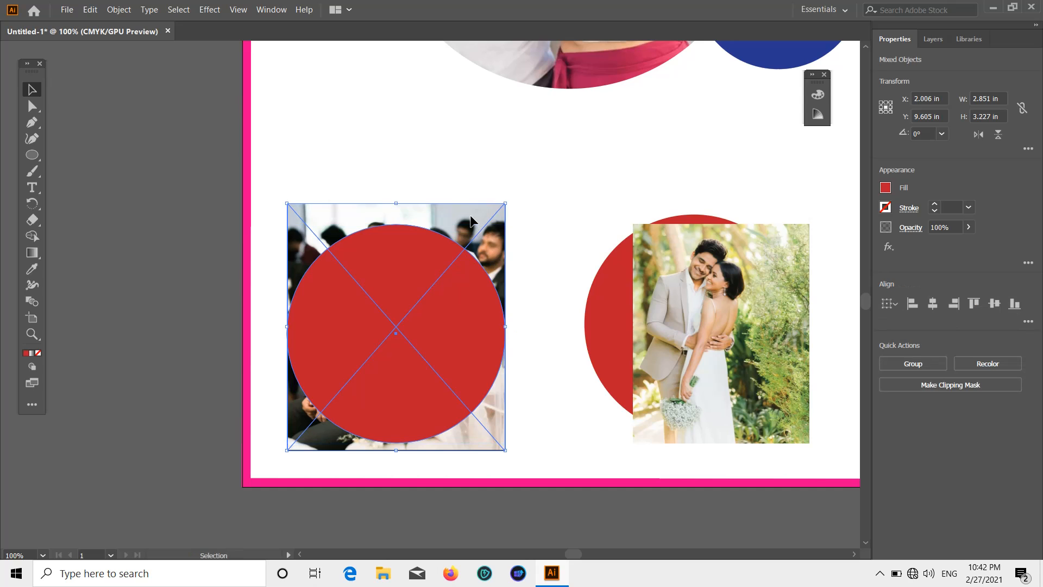
{"action": "right_click", "coordinate": [472, 220]}
{"action": "left_click", "coordinate": [501, 318]}
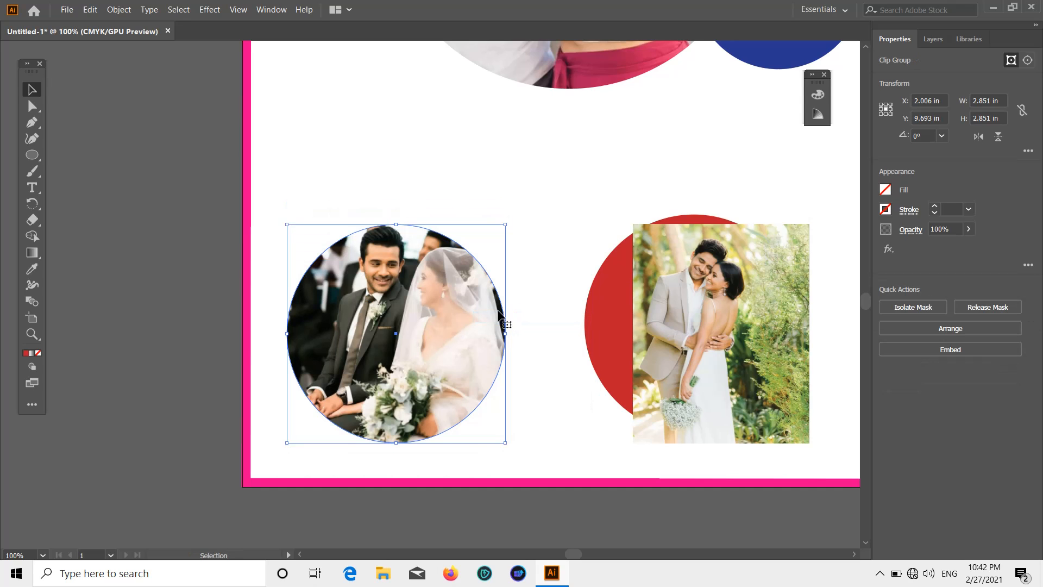
{"action": "left_click", "coordinate": [216, 193]}
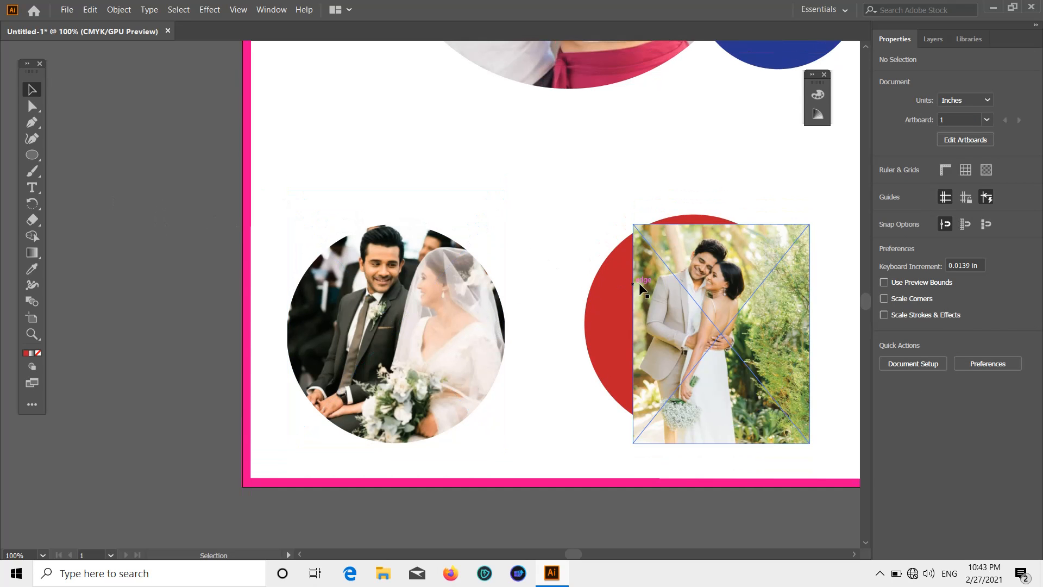
Enlarge the standing couple photo and move it over the lower-right red circle.
{"action": "left_click", "coordinate": [672, 298]}
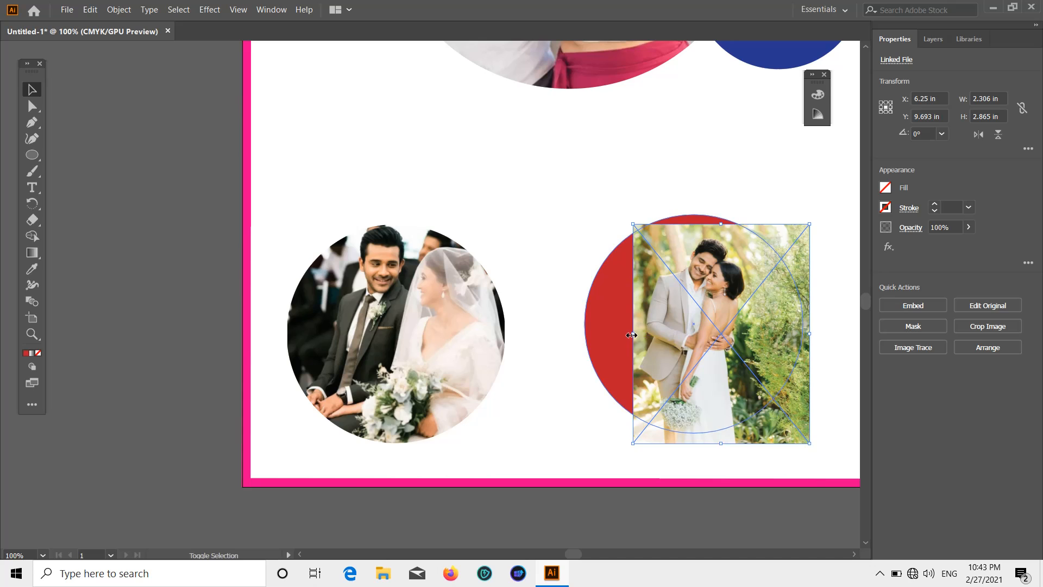
{"action": "left_click_drag", "start_coordinate": [632, 335], "coordinate": [585, 335]}
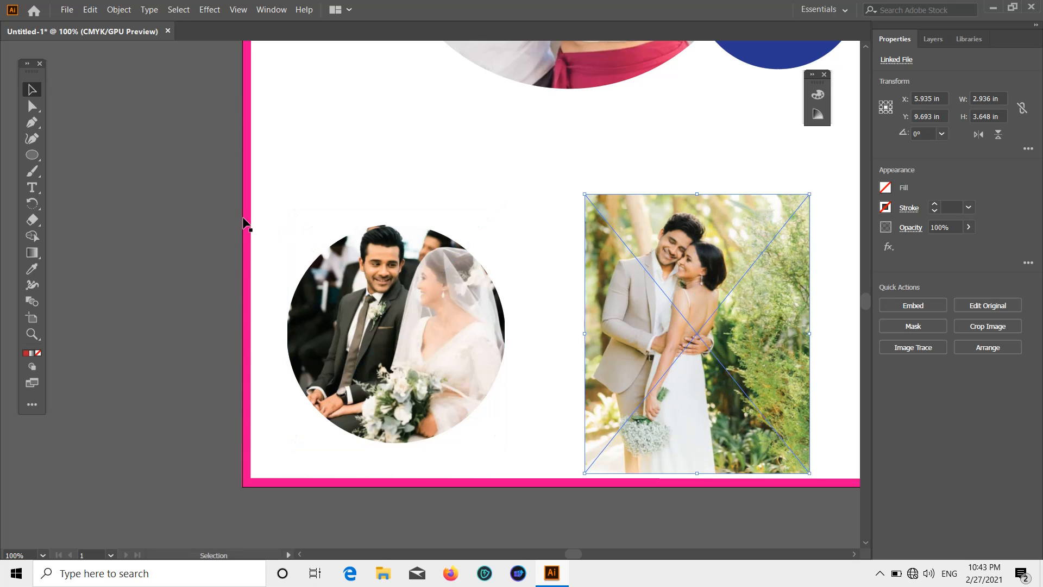
{"action": "left_click", "coordinate": [576, 294]}
{"action": "left_click_drag", "start_coordinate": [661, 309], "coordinate": [709, 335]}
Bring the lower-right red circle to front and position the photo behind it.
{"action": "left_click", "coordinate": [608, 293]}
{"action": "right_click", "coordinate": [608, 292]}
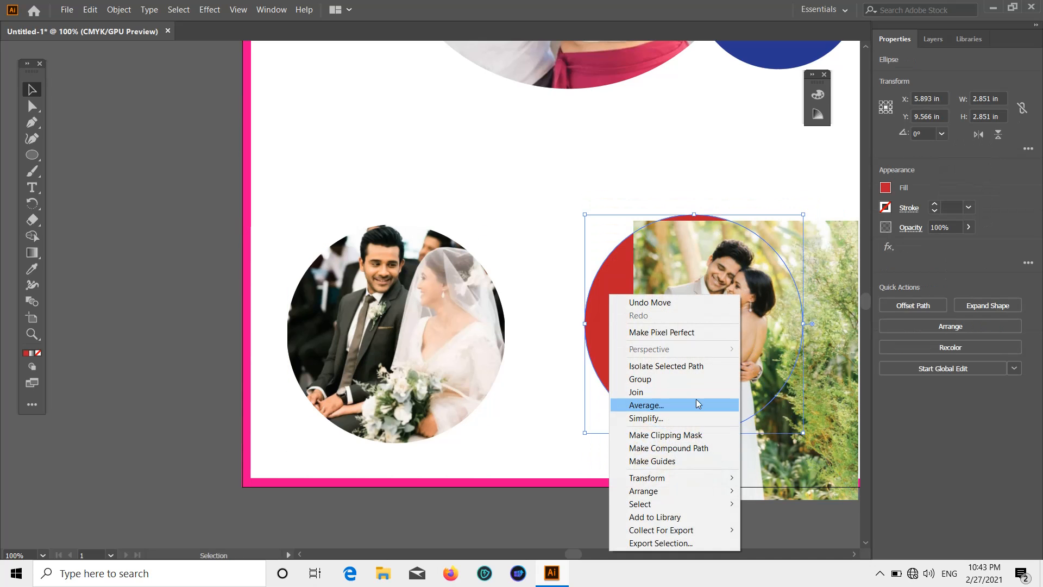
{"action": "mouse_move", "coordinate": [687, 491]}
{"action": "left_click", "coordinate": [771, 491]}
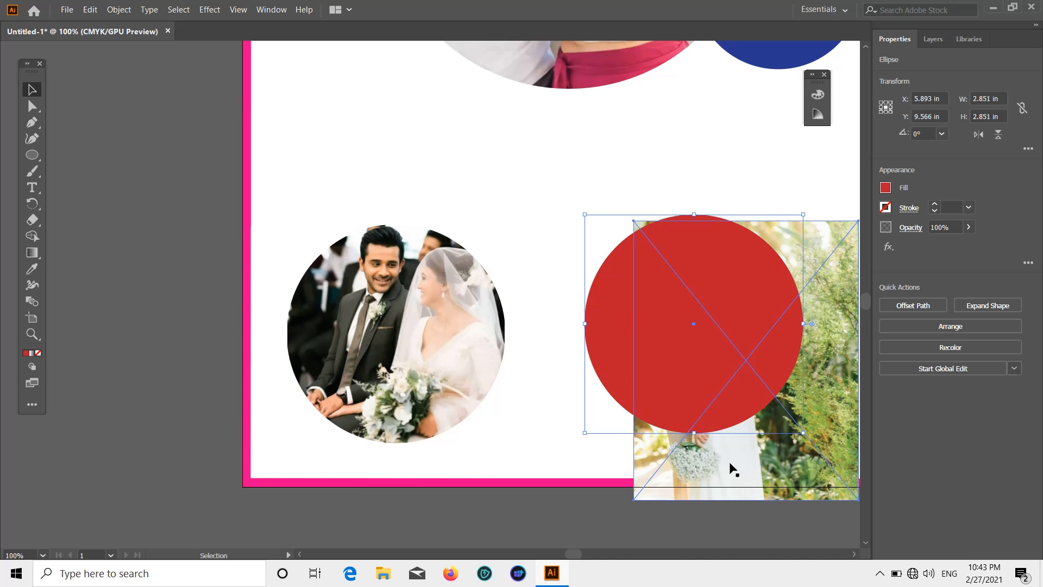
{"action": "left_click_drag", "start_coordinate": [729, 468], "coordinate": [677, 435]}
Clip the standing couple photo into the lower-right red circle.
{"action": "left_click", "coordinate": [842, 305]}
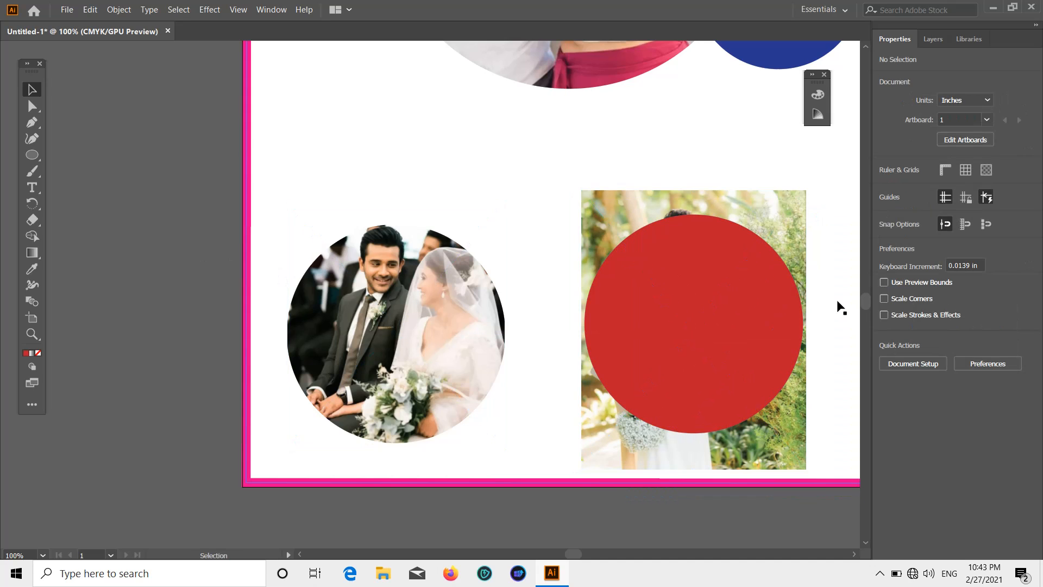
{"action": "left_click", "coordinate": [726, 250], "text": "shift"}
{"action": "right_click", "coordinate": [726, 249]}
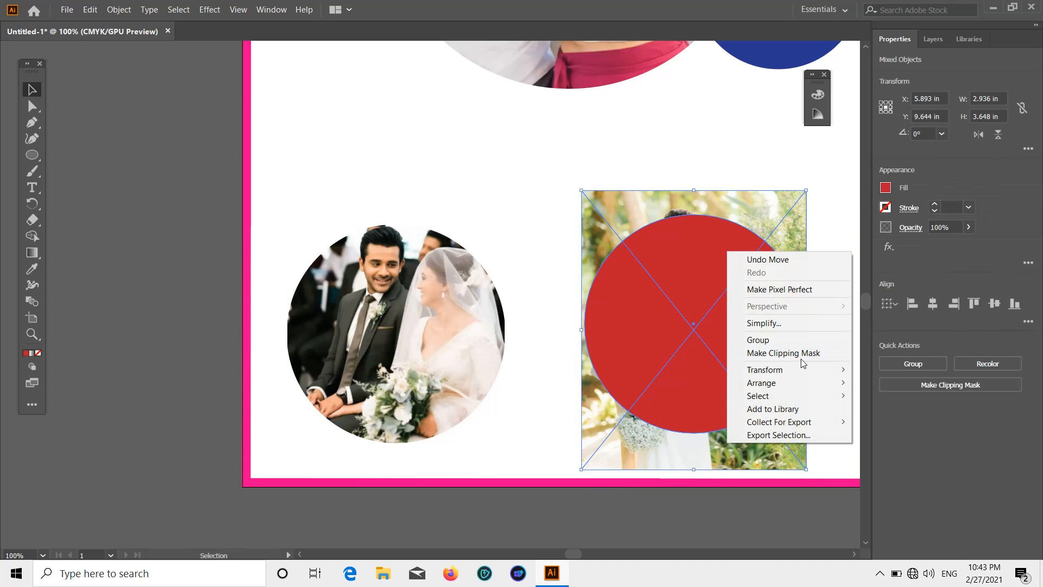
{"action": "left_click", "coordinate": [785, 354]}
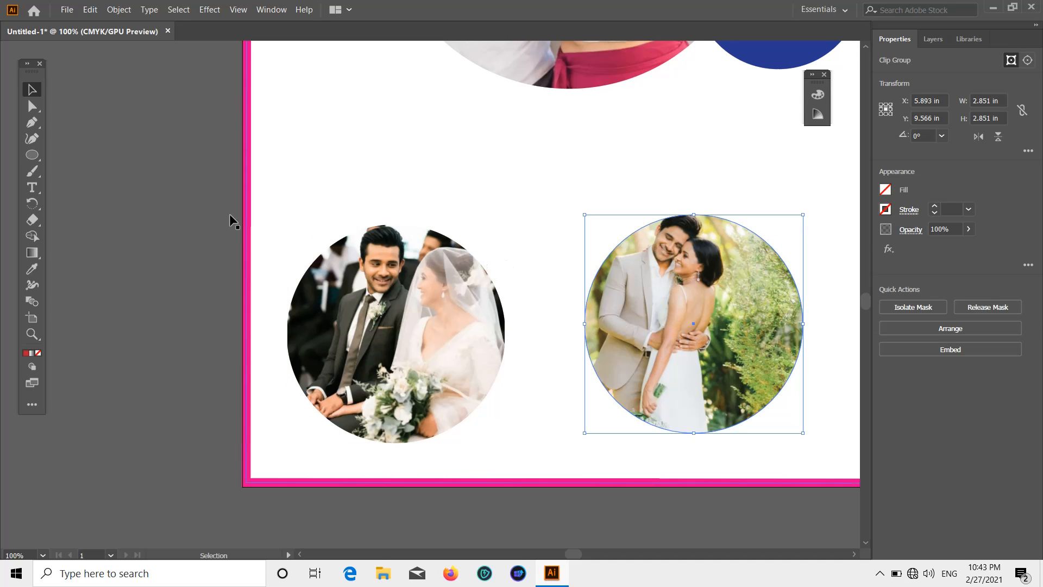
{"action": "left_click", "coordinate": [216, 202]}
Place the Pretty Girls Beauty logo PNG at the poster's top-left corner.
{"action": "scroll", "coordinate": [601, 250], "scroll_direction": "down", "scroll_amount": 1, "text": "alt"}
{"action": "scroll", "coordinate": [652, 249], "scroll_direction": "up", "scroll_amount": 5}
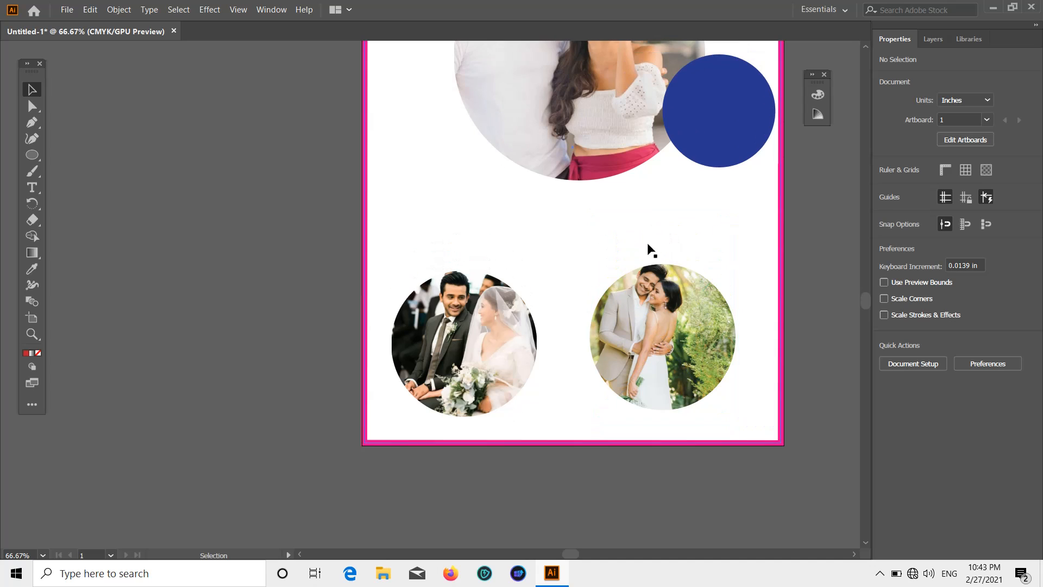
{"action": "scroll", "coordinate": [663, 217], "scroll_direction": "up", "scroll_amount": 1}
{"action": "scroll", "coordinate": [489, 174], "scroll_direction": "down", "scroll_amount": 1}
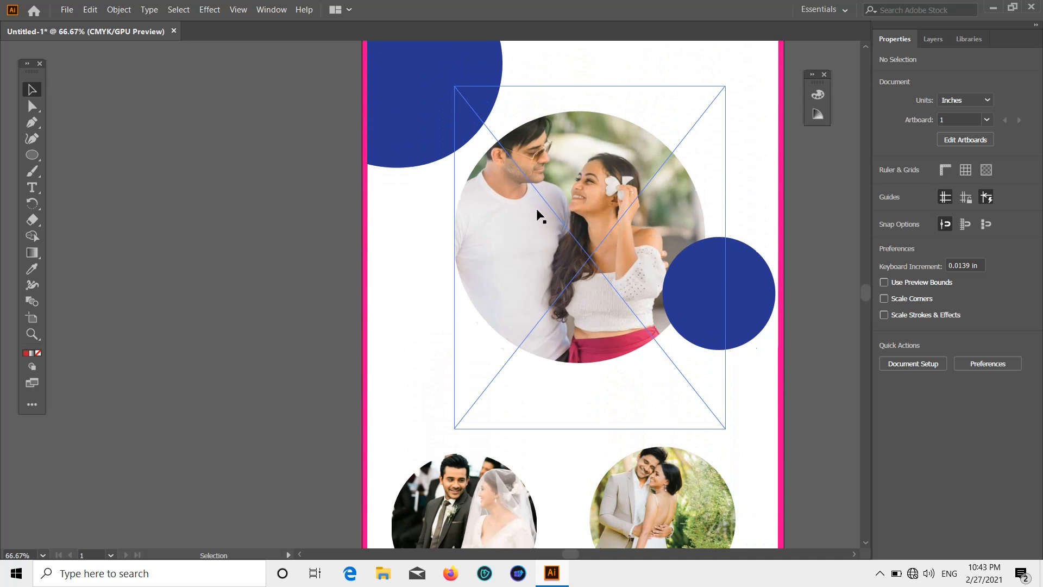
{"action": "scroll", "coordinate": [304, 138], "scroll_direction": "up", "scroll_amount": 1}
{"action": "left_click", "coordinate": [67, 9]}
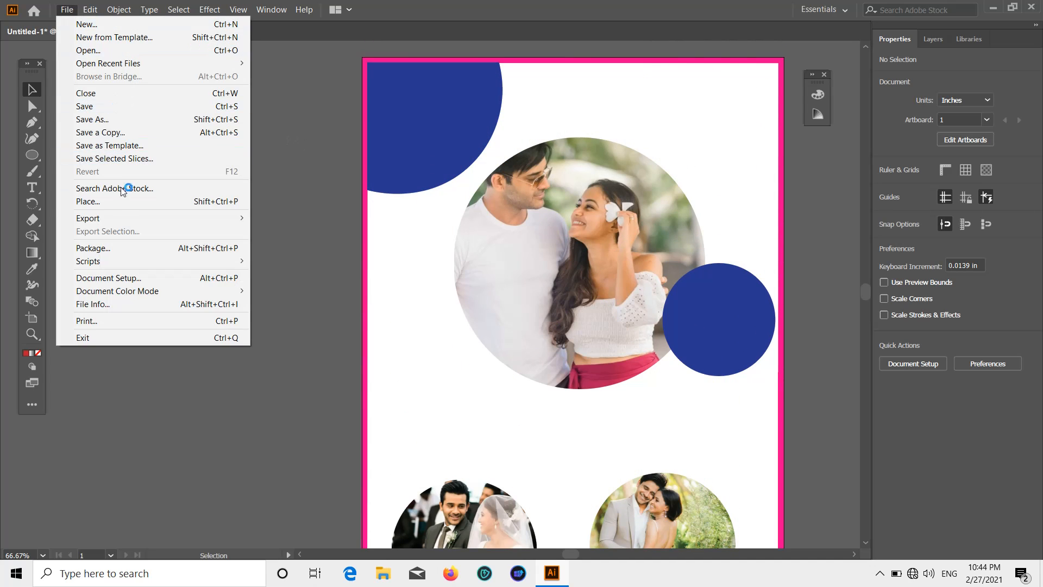
{"action": "left_click", "coordinate": [88, 201]}
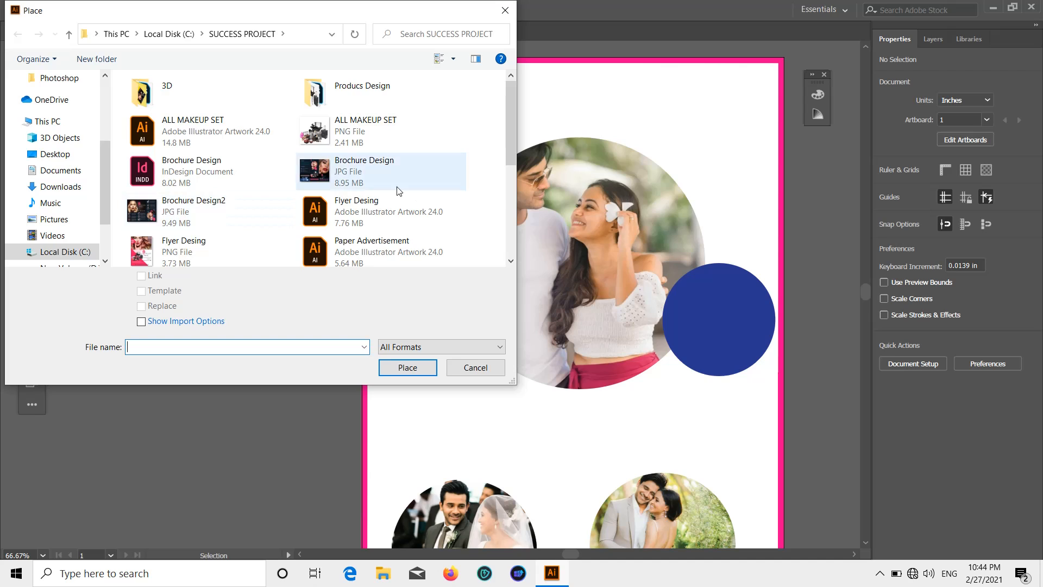
{"action": "scroll", "coordinate": [381, 193], "scroll_direction": "down", "scroll_amount": 3}
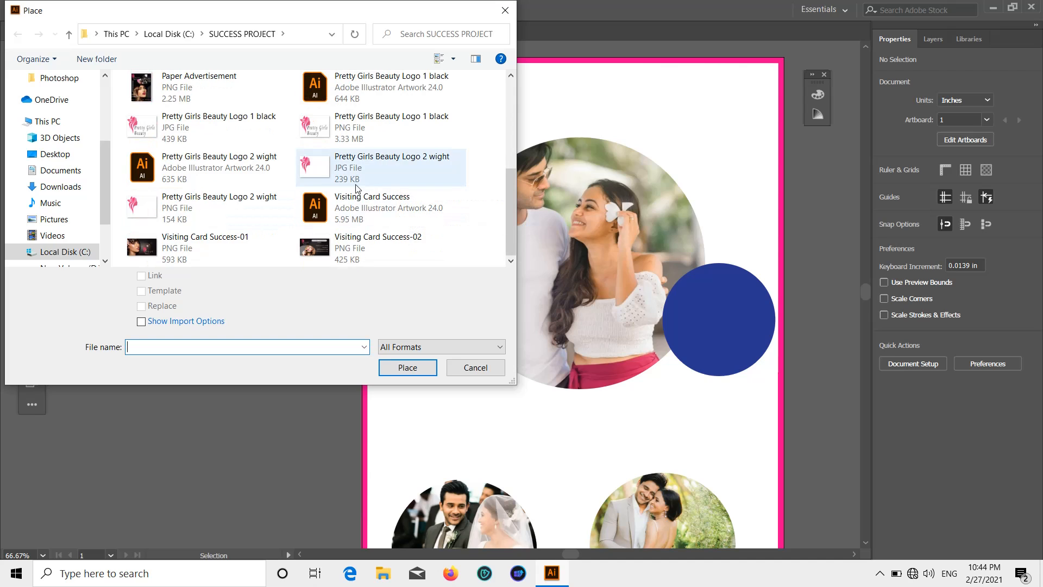
{"action": "double_click", "coordinate": [197, 212]}
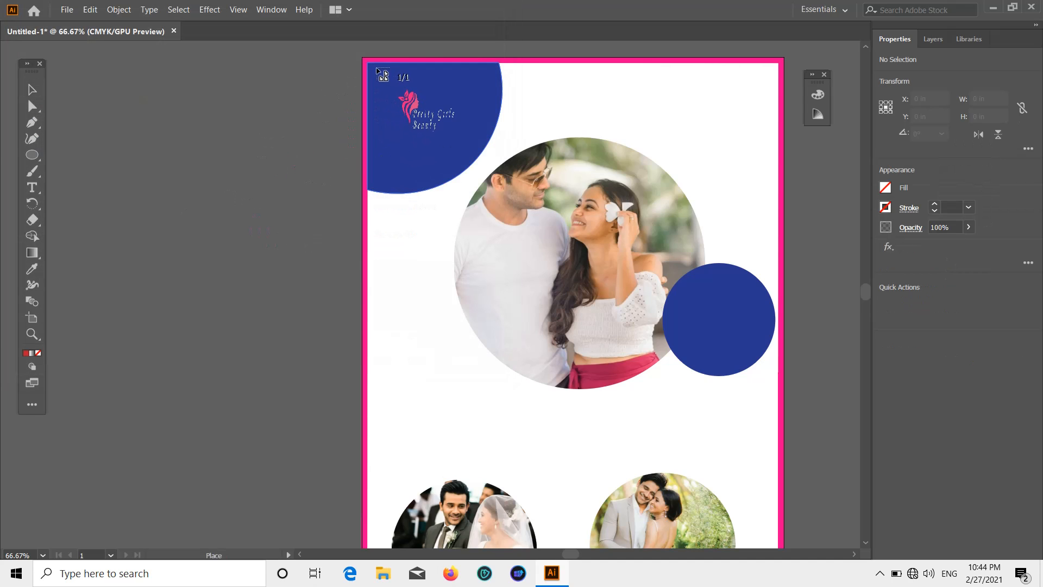
{"action": "left_click_drag", "start_coordinate": [420, 116], "coordinate": [482, 177]}
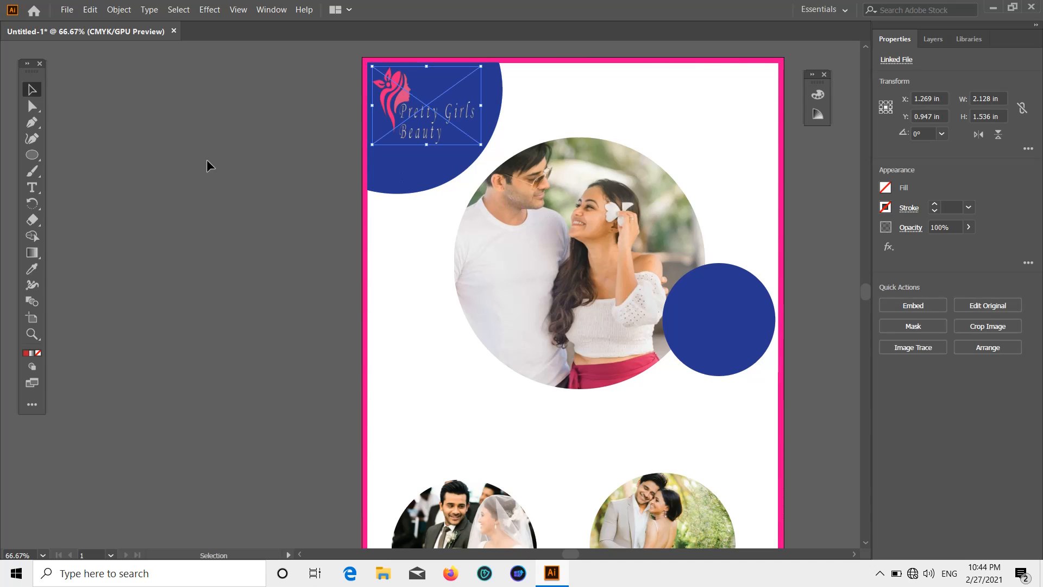
Move the logo onto the top-left blue circle and enlarge the circle to about 2.98 × 2.9 in.
{"action": "left_click", "coordinate": [159, 116]}
{"action": "left_click_drag", "start_coordinate": [404, 102], "coordinate": [407, 113]}
{"action": "left_click", "coordinate": [329, 110]}
{"action": "left_click", "coordinate": [417, 82]}
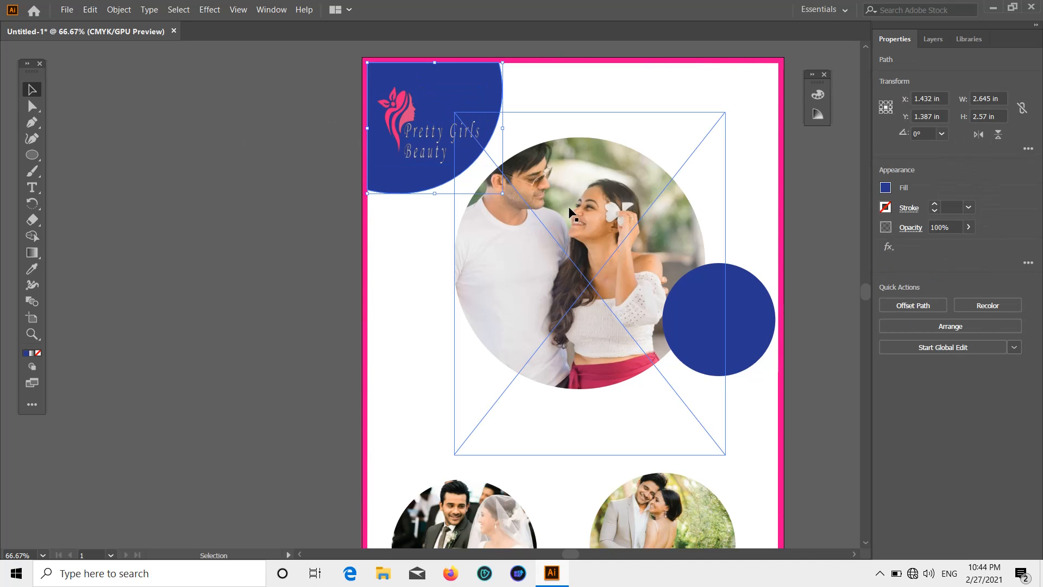
{"action": "mouse_move", "coordinate": [505, 194]}
{"action": "left_mouse_down"}
{"action": "mouse_move", "coordinate": [531, 223]}
{"action": "mouse_move", "coordinate": [519, 209]}
{"action": "left_mouse_up"}
Enlarge the logo within the blue circle and nudge the right blue circle up slightly.
{"action": "left_click", "coordinate": [294, 190]}
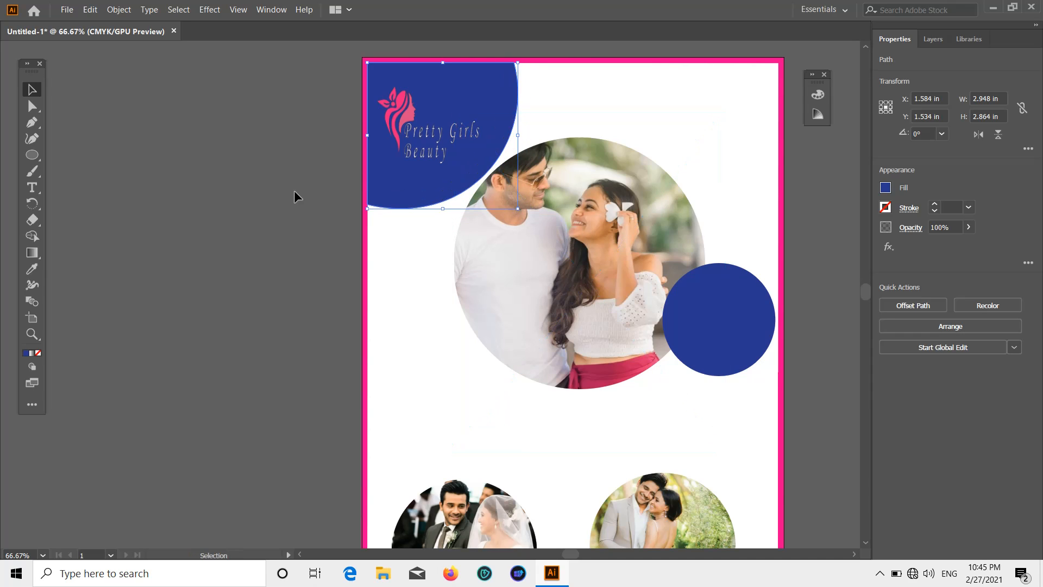
{"action": "left_click", "coordinate": [396, 115]}
{"action": "left_click_drag", "start_coordinate": [486, 165], "coordinate": [508, 179]}
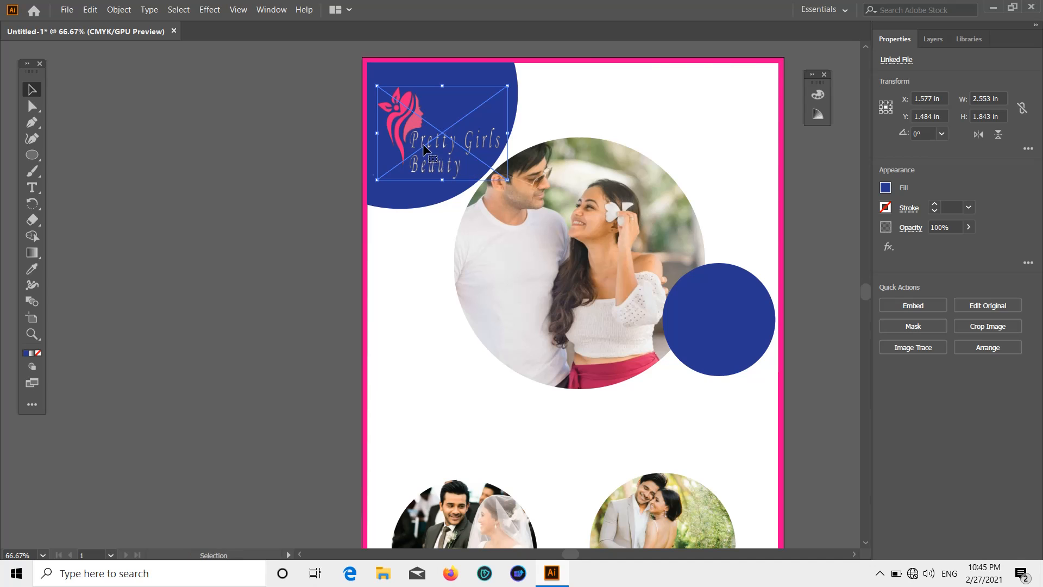
{"action": "left_click_drag", "start_coordinate": [426, 147], "coordinate": [416, 128]}
{"action": "left_click", "coordinate": [360, 148]}
{"action": "scroll", "coordinate": [280, 169], "scroll_direction": "down", "scroll_amount": 1}
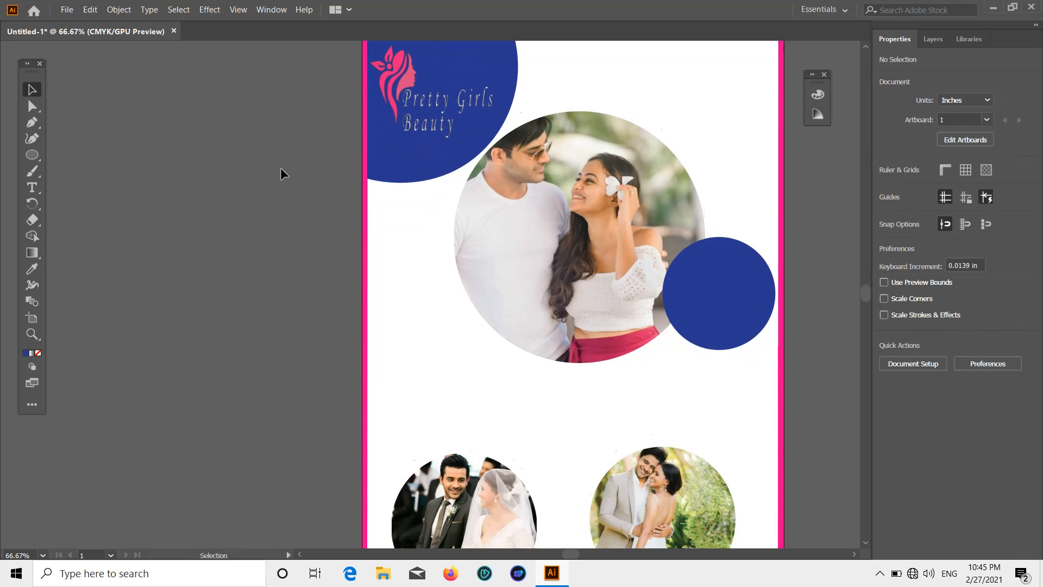
{"action": "scroll", "coordinate": [280, 174], "scroll_direction": "up", "scroll_amount": 1}
{"action": "left_click_drag", "start_coordinate": [803, 268], "coordinate": [705, 250]}
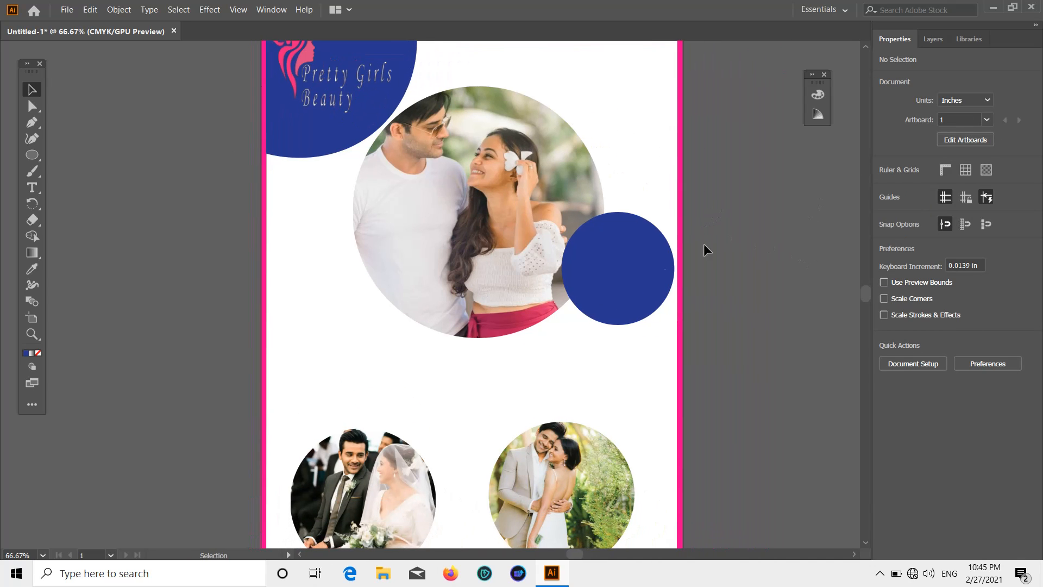
{"action": "left_click_drag", "start_coordinate": [625, 269], "coordinate": [625, 265]}
Start a 24 pt text object on the pasteboard and clear the Lorem ipsum placeholder for NOW APPLY.
{"action": "left_click", "coordinate": [713, 233]}
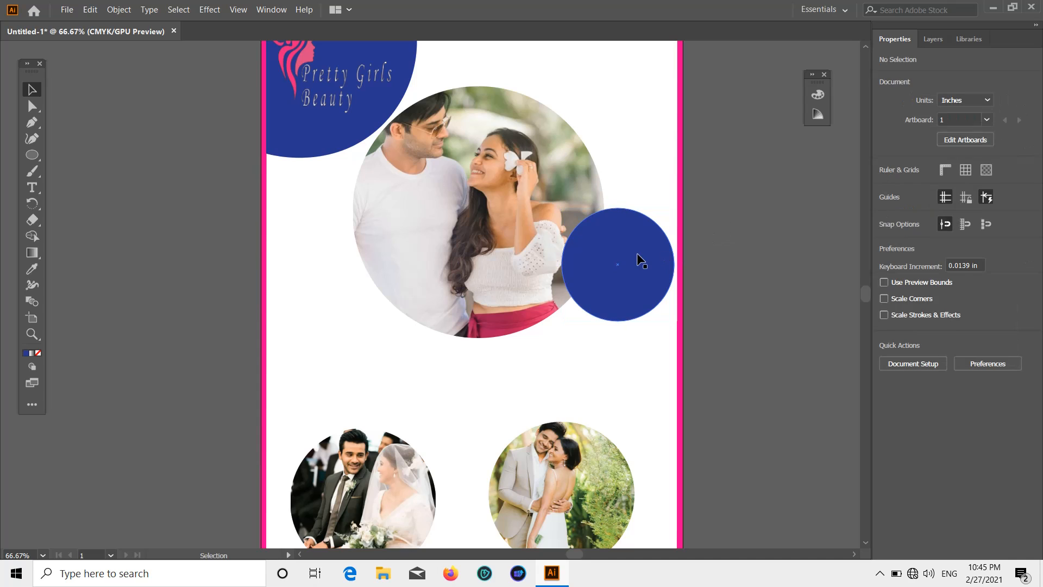
{"action": "left_click", "coordinate": [641, 259]}
{"action": "left_click", "coordinate": [68, 211]}
{"action": "key", "text": "t"}
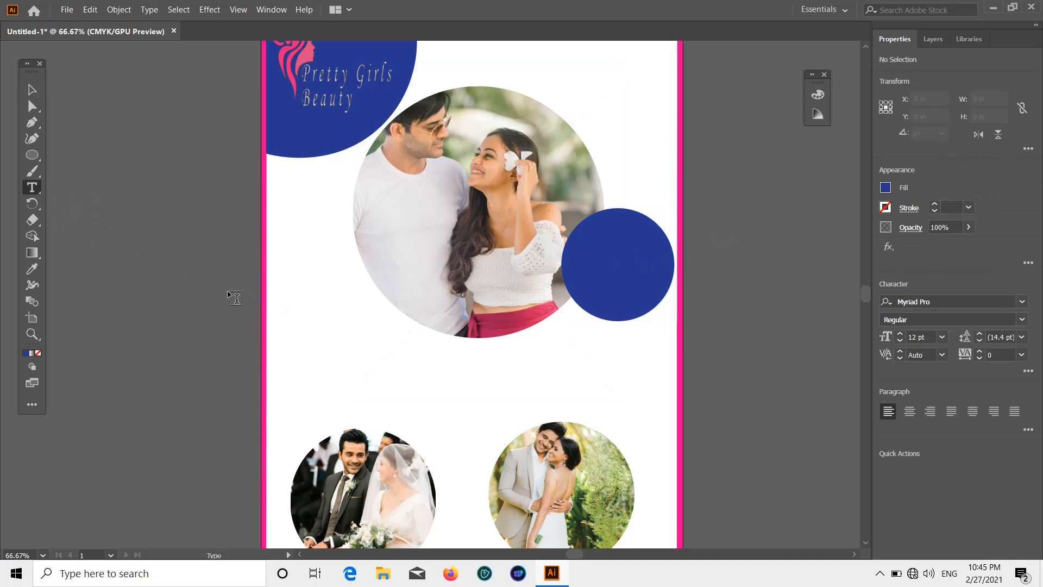
{"action": "left_click", "coordinate": [151, 279]}
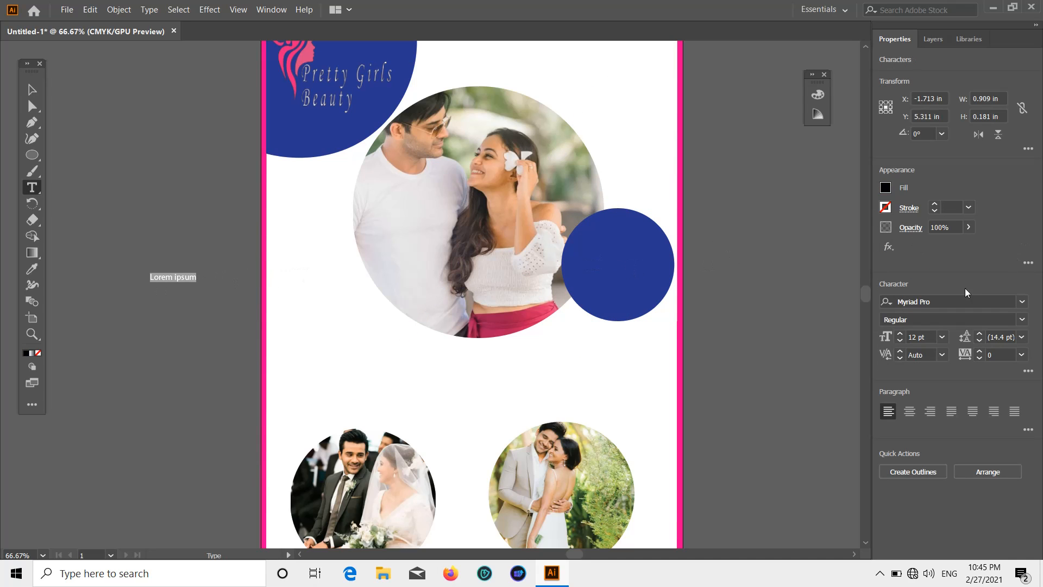
{"action": "left_click", "coordinate": [941, 337]}
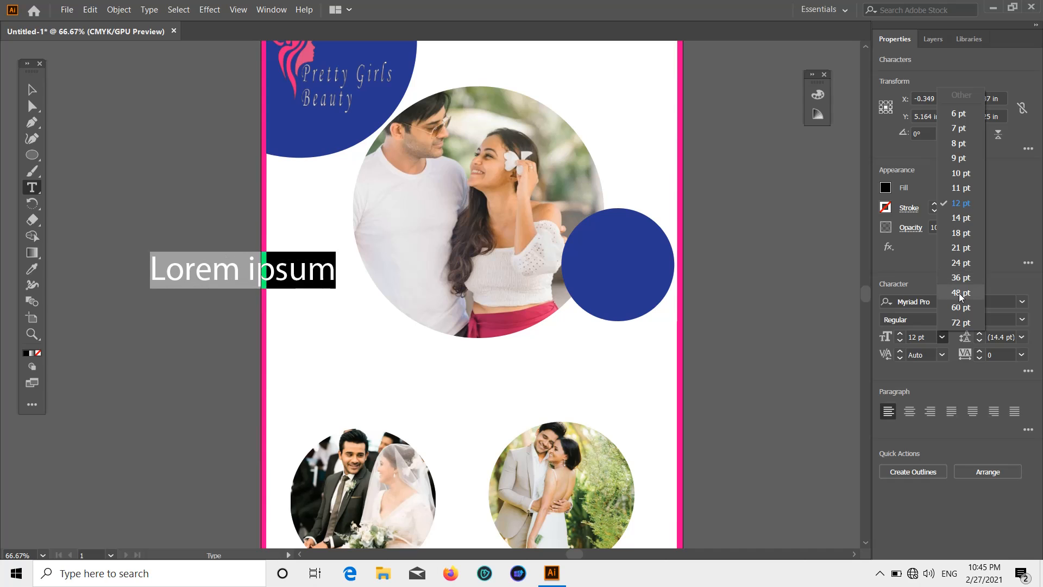
{"action": "left_click", "coordinate": [961, 263]}
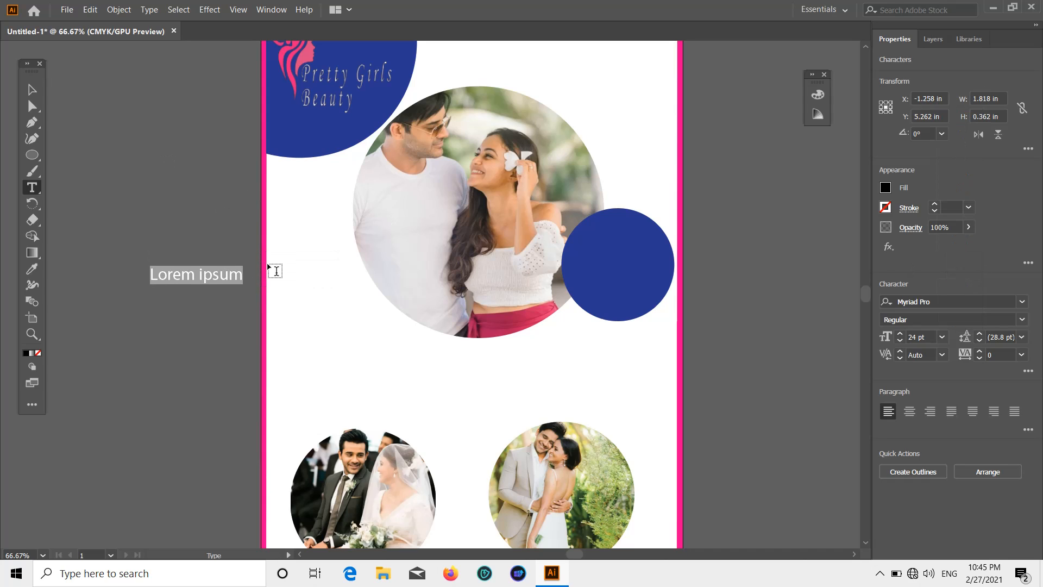
{"action": "key", "text": "BackSpace"}
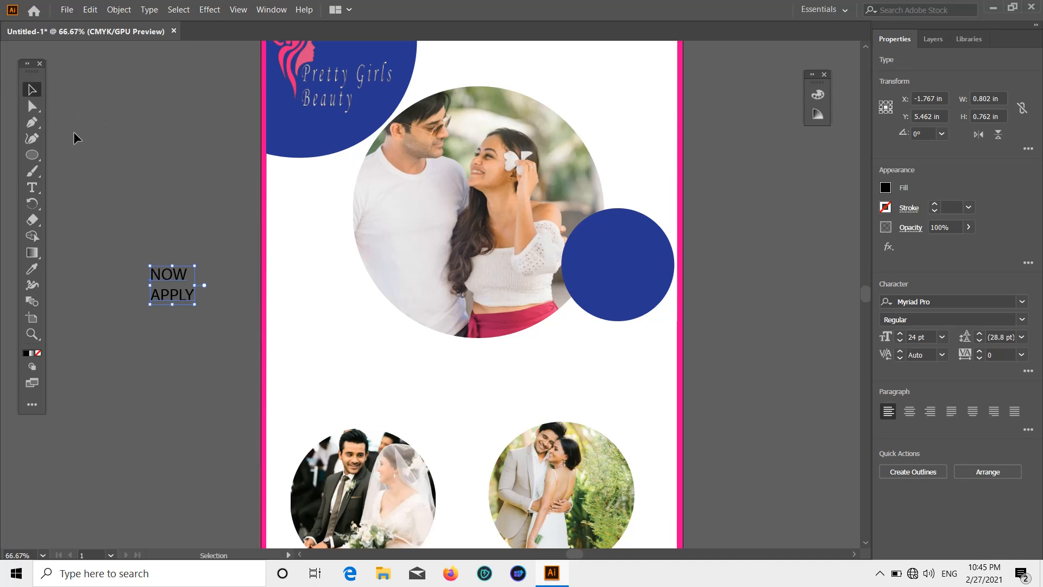
Move the NOW APPLY text onto the blue circle and make it white.
{"action": "left_click_drag", "start_coordinate": [162, 278], "coordinate": [598, 258]}
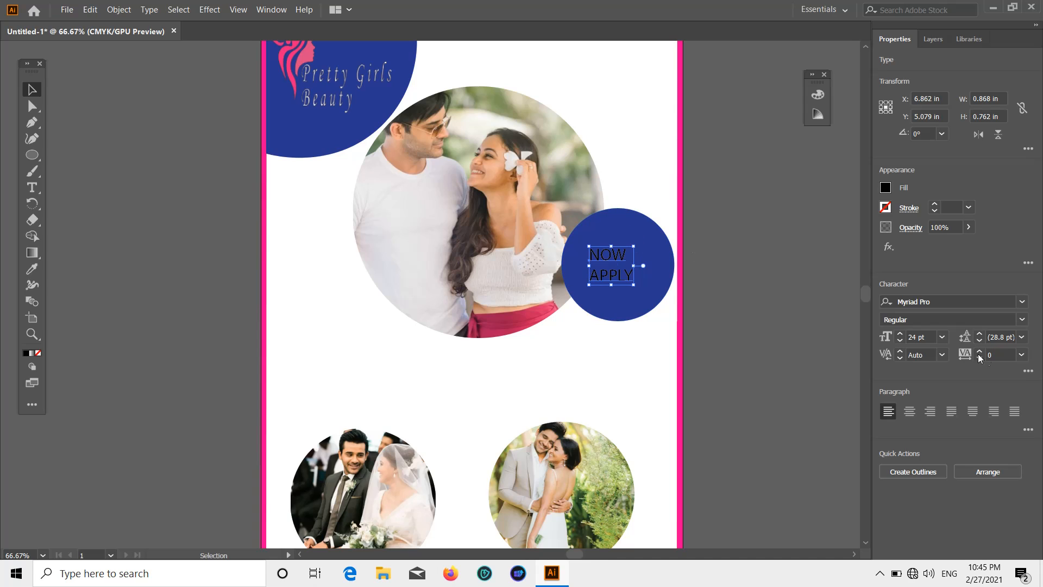
{"action": "left_click", "coordinate": [885, 188]}
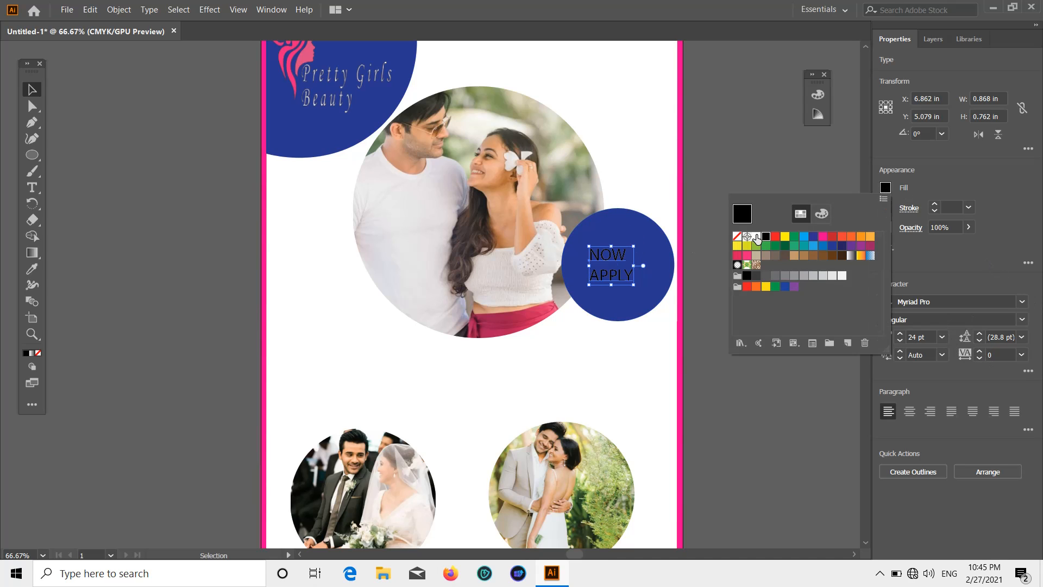
{"action": "left_click", "coordinate": [757, 236]}
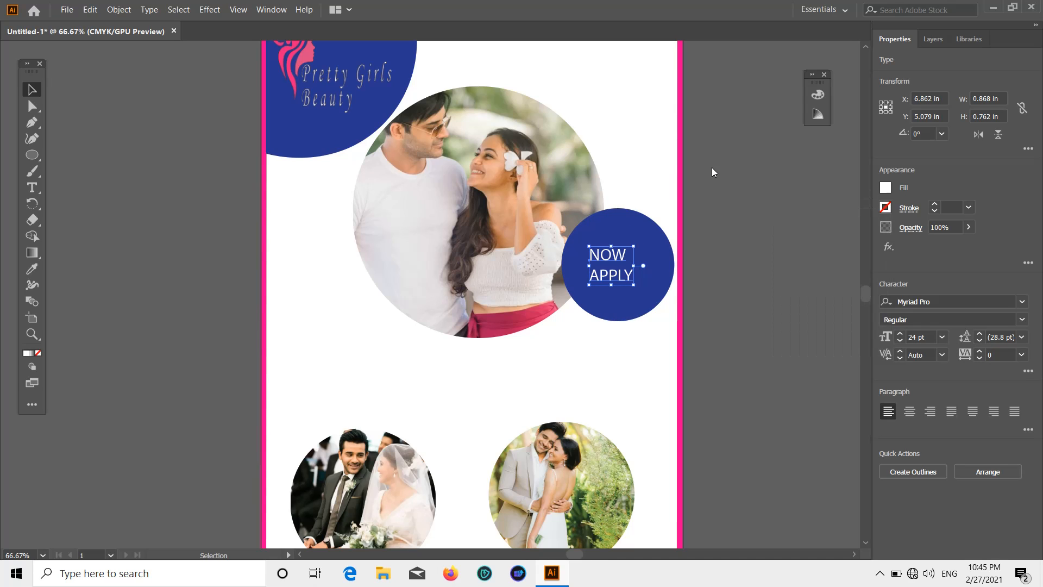
Set NOW APPLY in the Swis721 Blk BT Black font.
{"action": "left_click", "coordinate": [1022, 302]}
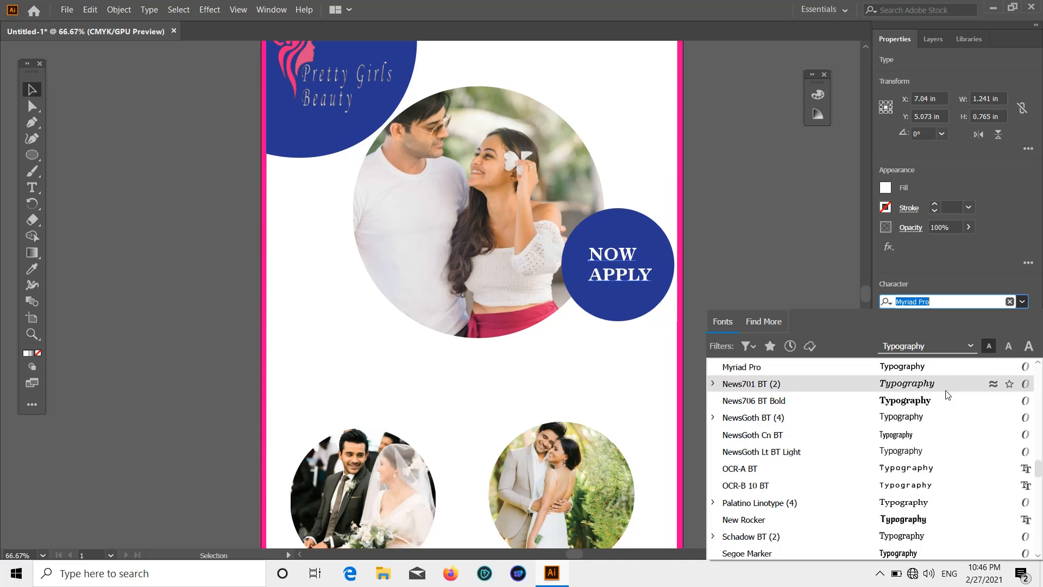
{"action": "scroll", "coordinate": [908, 484], "scroll_direction": "down", "scroll_amount": 2}
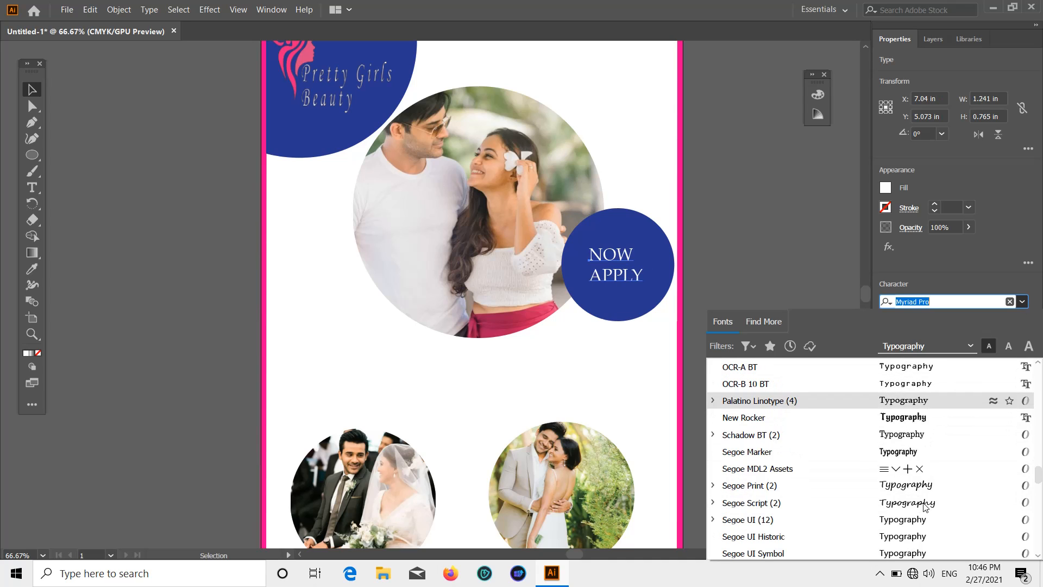
{"action": "scroll", "coordinate": [909, 496], "scroll_direction": "down", "scroll_amount": 3}
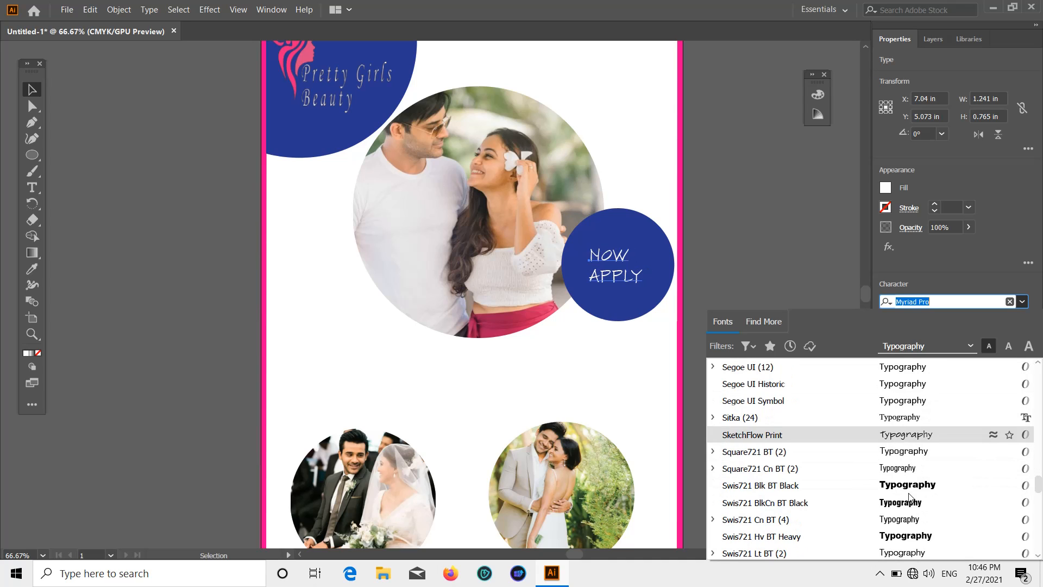
{"action": "scroll", "coordinate": [906, 501], "scroll_direction": "down", "scroll_amount": 12}
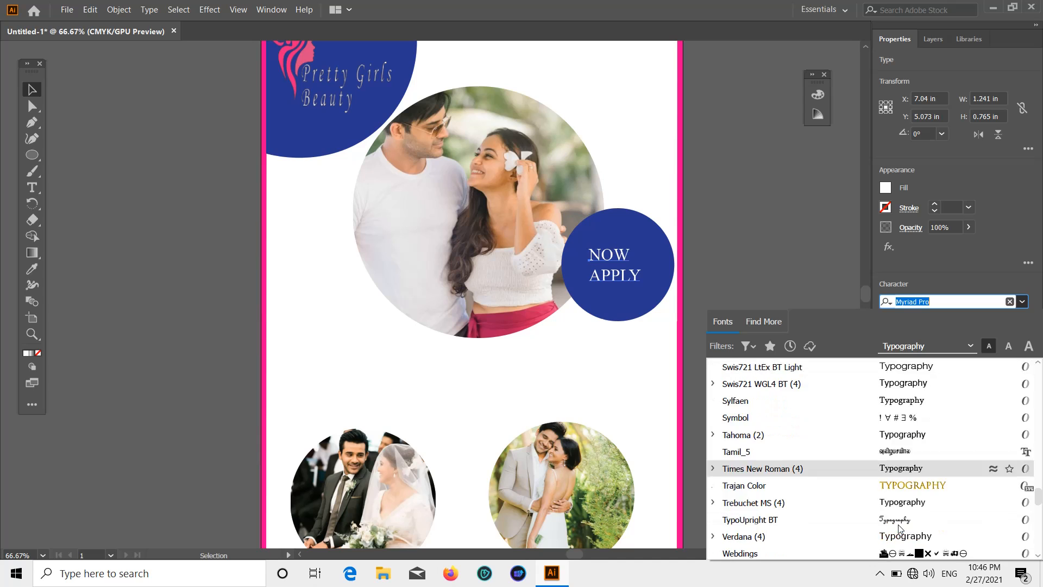
{"action": "scroll", "coordinate": [904, 490], "scroll_direction": "up", "scroll_amount": 15}
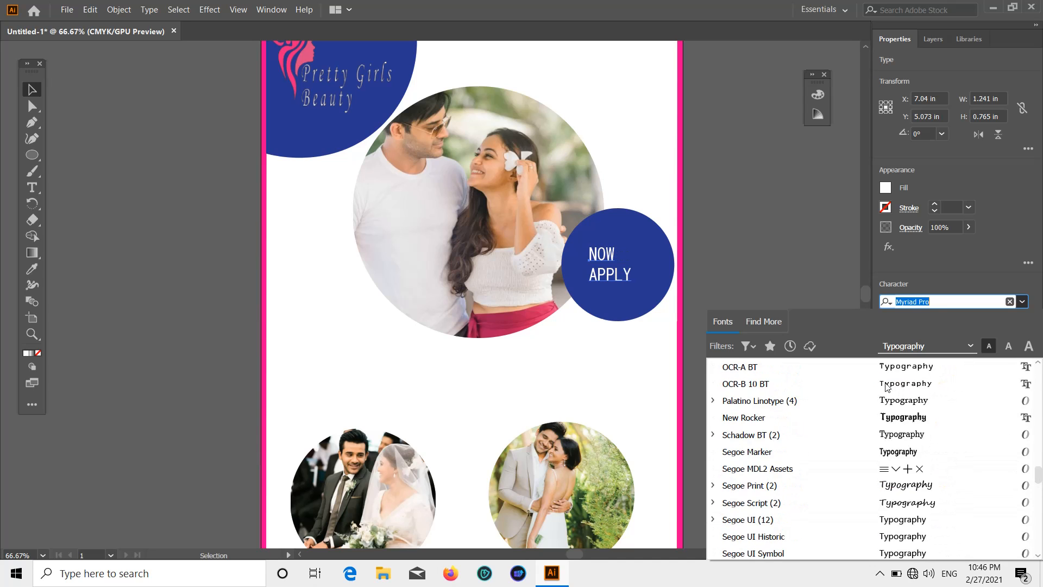
{"action": "scroll", "coordinate": [903, 413], "scroll_direction": "up", "scroll_amount": 1}
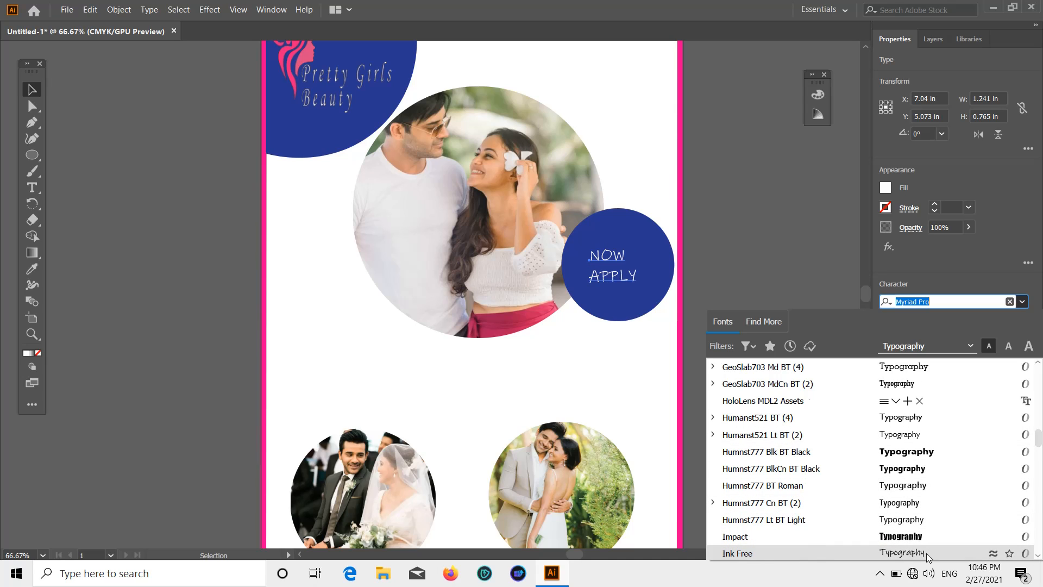
{"action": "scroll", "coordinate": [927, 553], "scroll_direction": "down", "scroll_amount": 2}
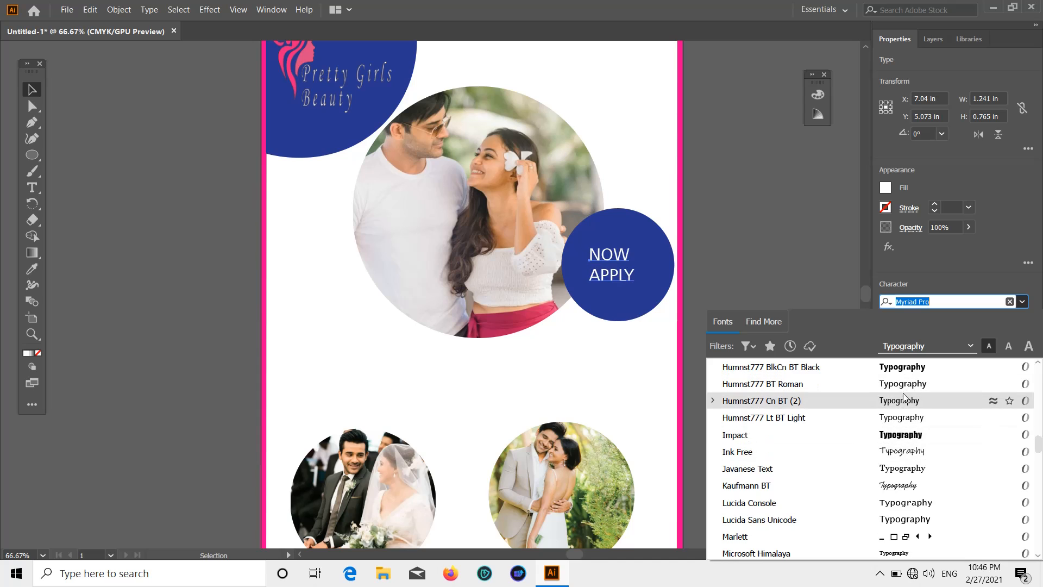
{"action": "scroll", "coordinate": [911, 424], "scroll_direction": "up", "scroll_amount": 6}
{"action": "scroll", "coordinate": [915, 396], "scroll_direction": "up", "scroll_amount": 10}
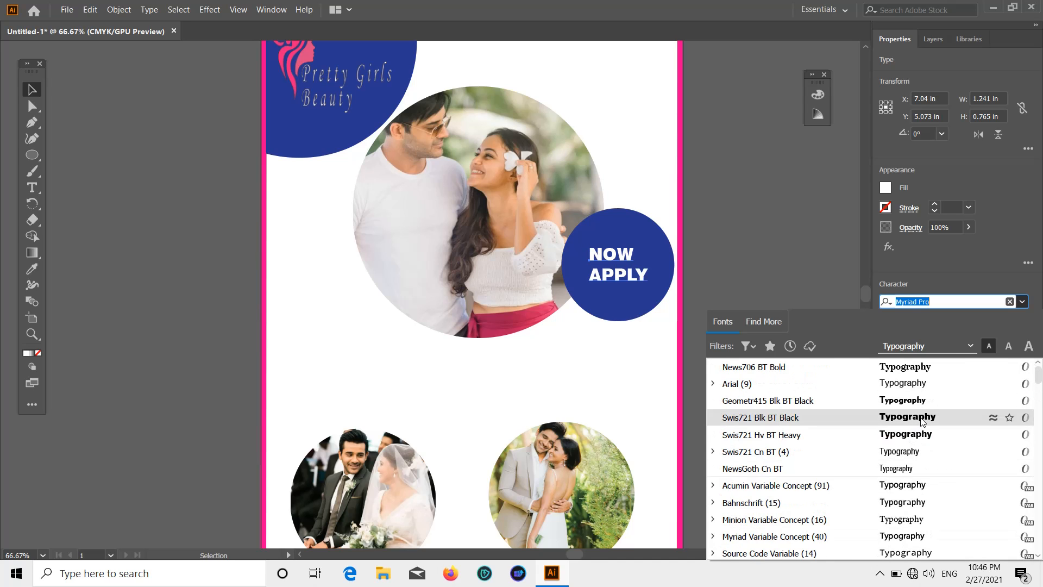
{"action": "left_click", "coordinate": [919, 417]}
Scale NOW APPLY to about 34.6 pt and centre it in the blue circle.
{"action": "mouse_move", "coordinate": [651, 287]}
{"action": "left_mouse_down"}
{"action": "mouse_move", "coordinate": [683, 291]}
{"action": "mouse_move", "coordinate": [674, 302]}
{"action": "mouse_move", "coordinate": [641, 288]}
{"action": "left_mouse_up"}
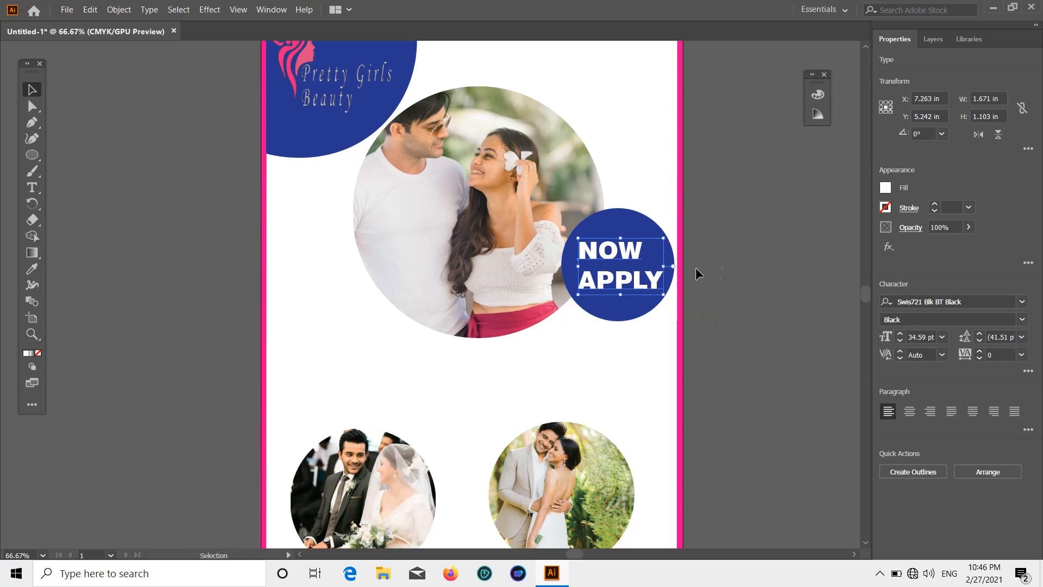
{"action": "left_click", "coordinate": [694, 270]}
{"action": "double_click", "coordinate": [580, 247]}
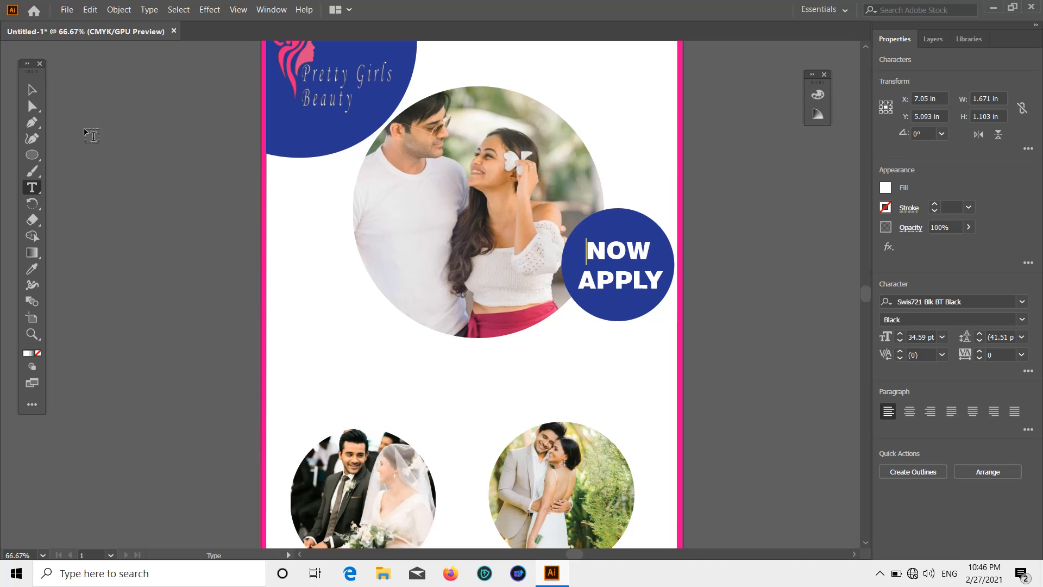
{"action": "left_click", "coordinate": [31, 89]}
{"action": "scroll", "coordinate": [706, 258], "scroll_direction": "down", "scroll_amount": 1}
{"action": "left_click", "coordinate": [694, 259]}
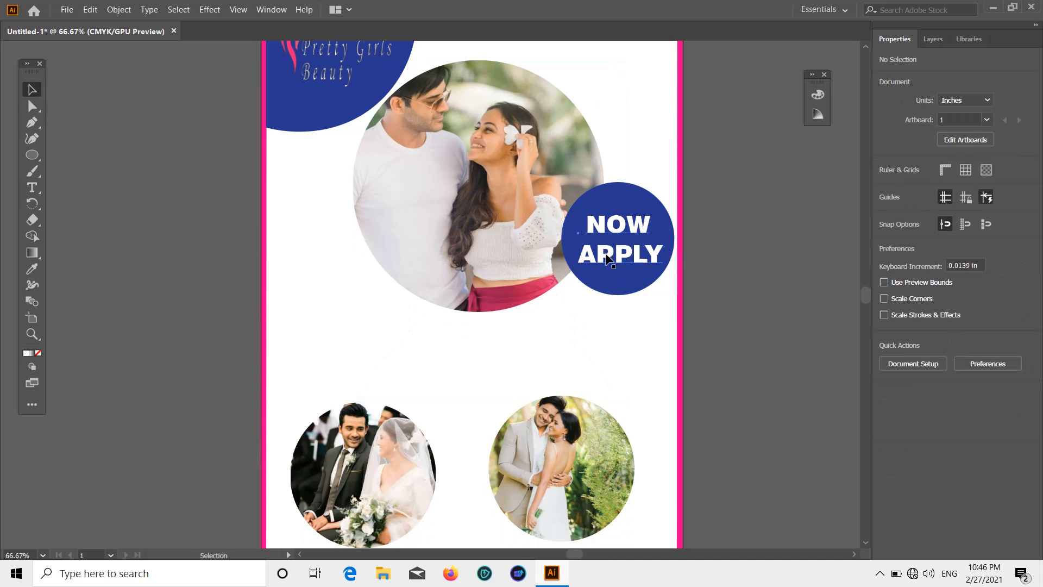
{"action": "scroll", "coordinate": [730, 259], "scroll_direction": "down", "scroll_amount": 2}
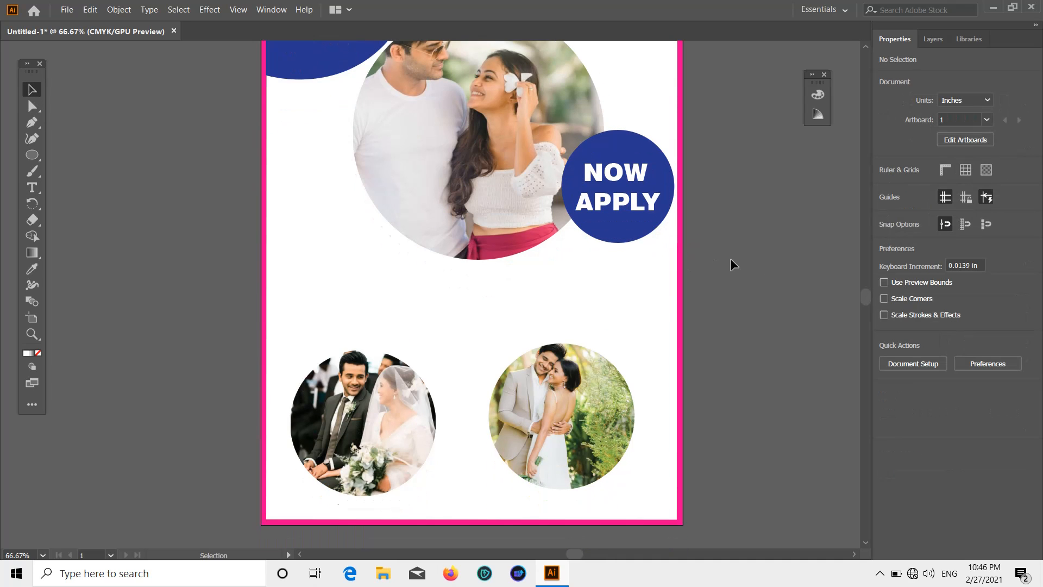
{"action": "scroll", "coordinate": [706, 253], "scroll_direction": "down", "scroll_amount": 2}
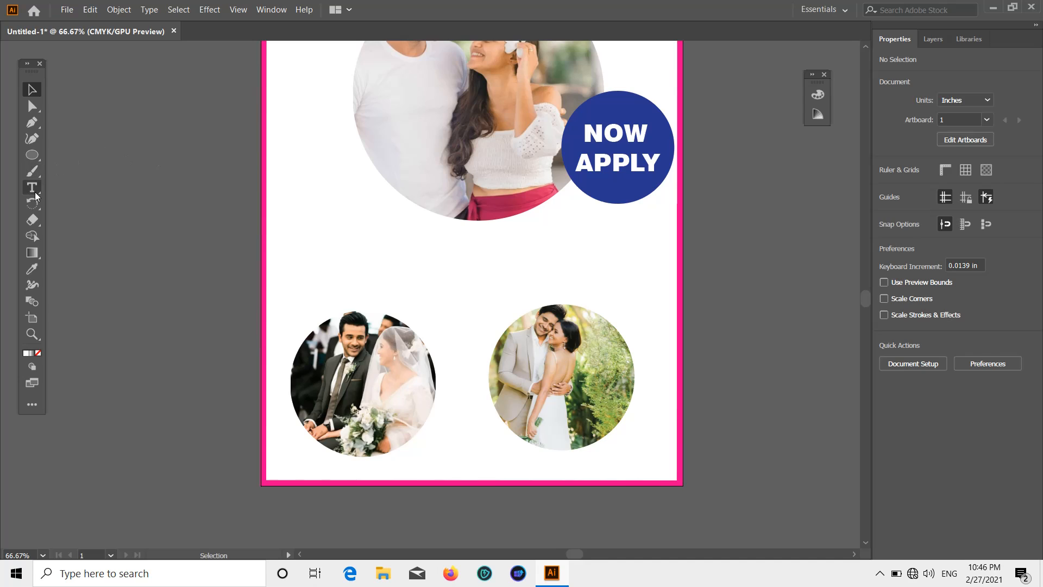
Type the headline BEST COUPLE just below the main couple photo.
{"action": "left_click", "coordinate": [33, 190]}
{"action": "left_click", "coordinate": [389, 246]}
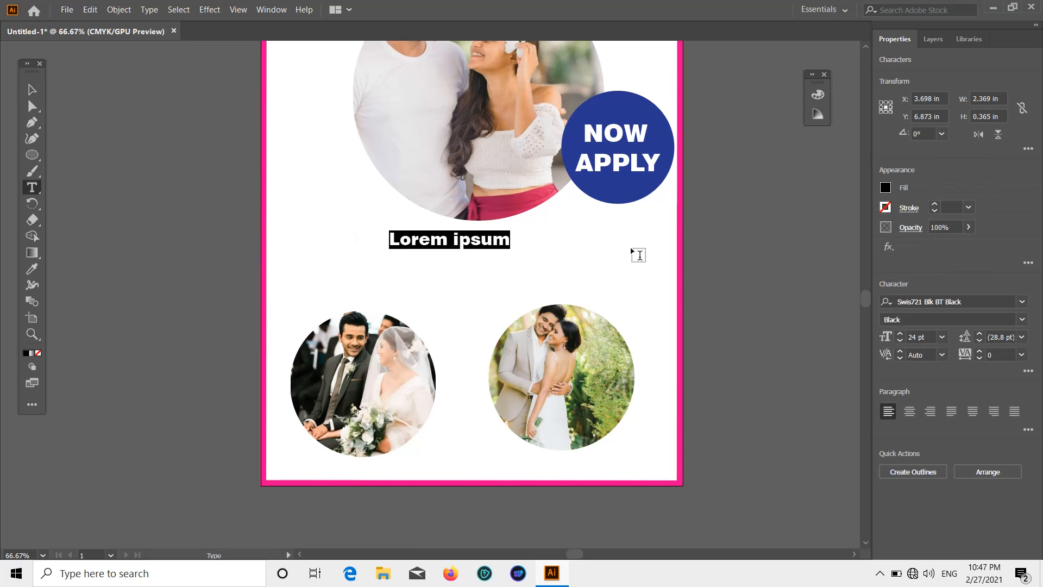
{"action": "key", "text": "BackSpace"}
{"action": "type", "text": "BEST COUPLE"}
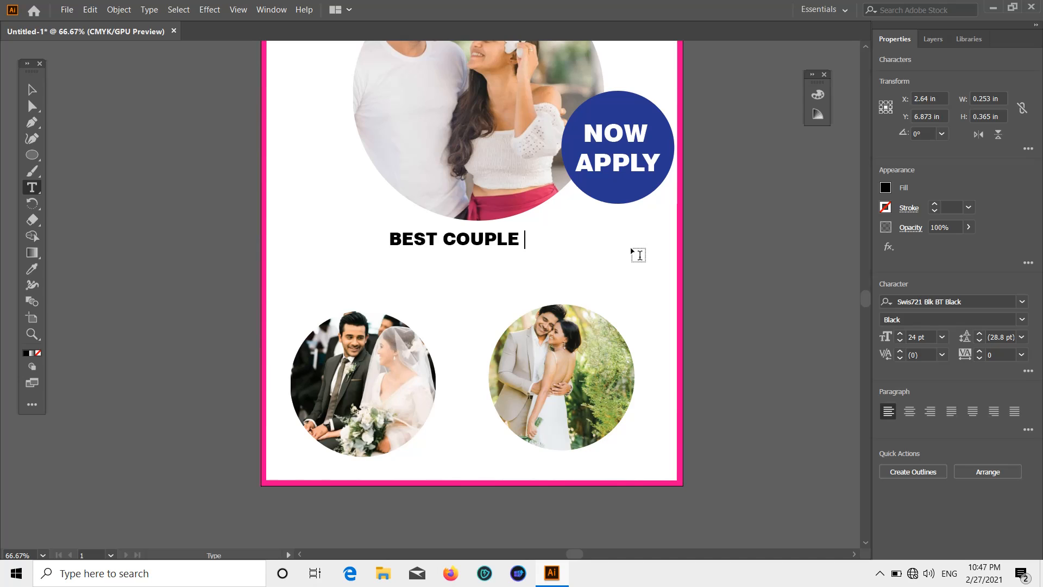
{"action": "left_click", "coordinate": [31, 90]}
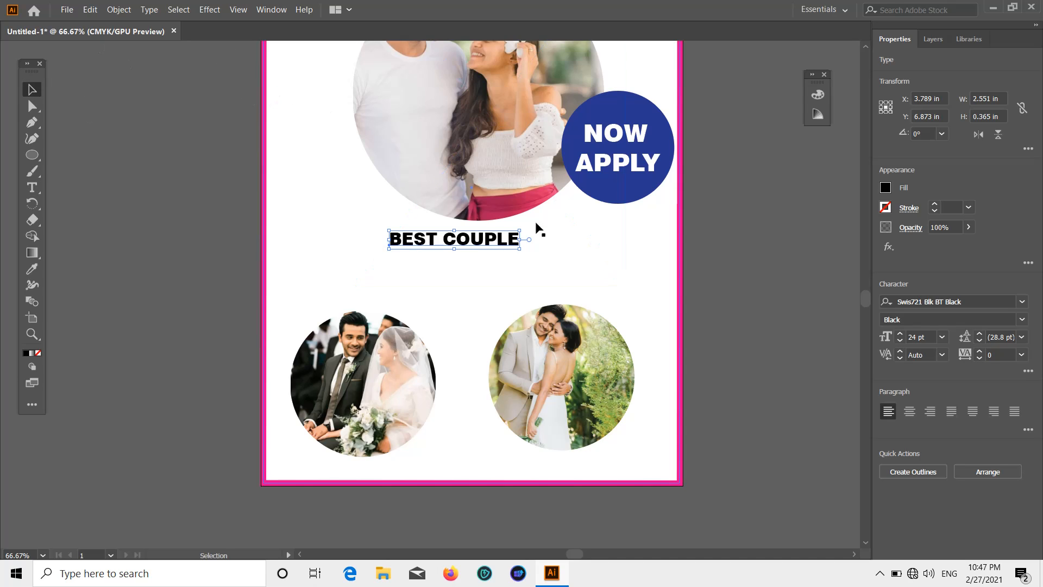
Enlarge BEST COUPLE to about 62.55 pt, centre it under the photo and fill it magenta.
{"action": "left_click_drag", "start_coordinate": [520, 247], "coordinate": [728, 348]}
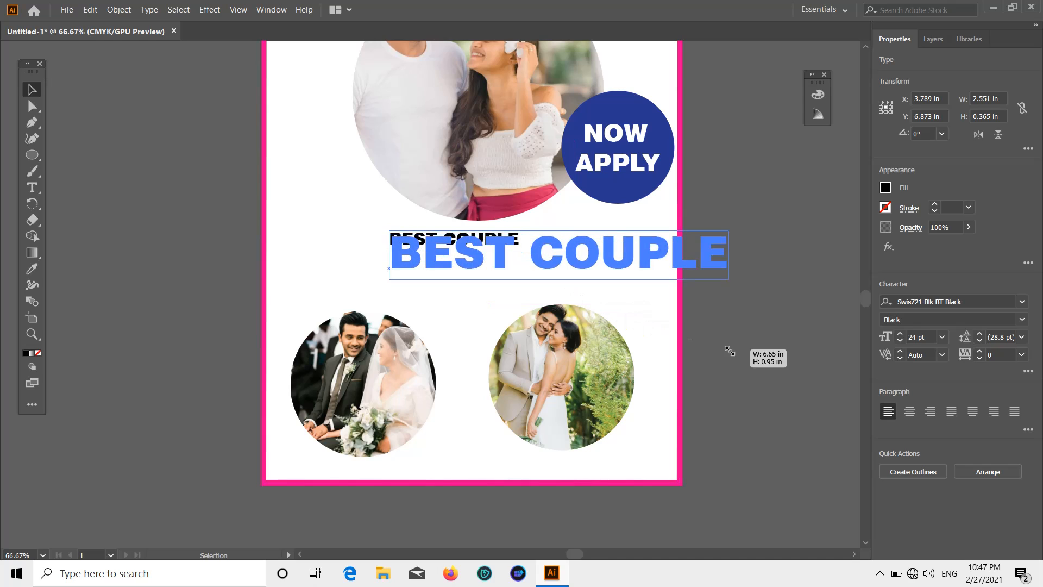
{"action": "left_click_drag", "start_coordinate": [619, 270], "coordinate": [544, 244]}
{"action": "left_click", "coordinate": [885, 188]}
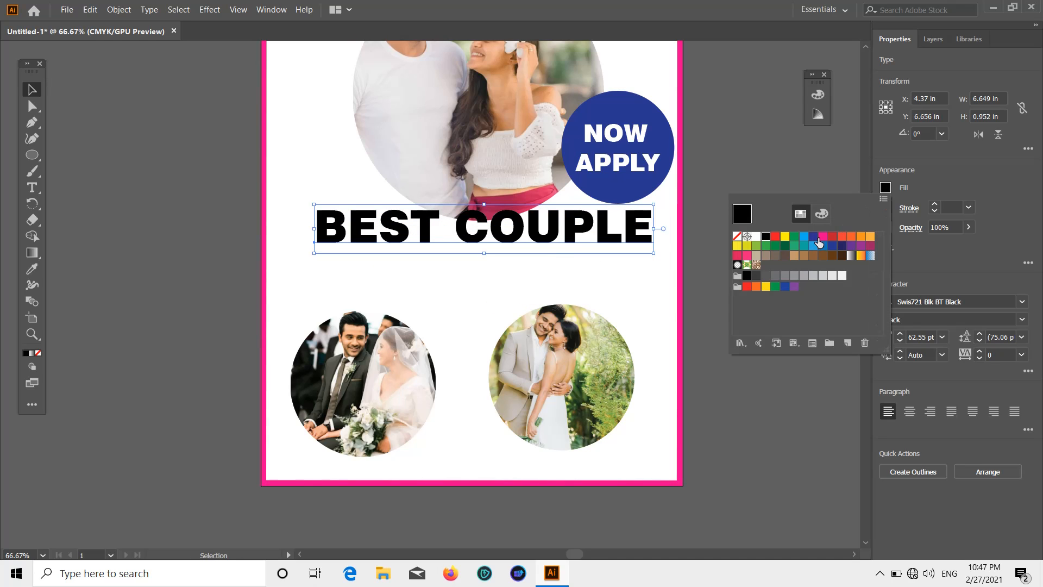
{"action": "left_click", "coordinate": [823, 237]}
{"action": "left_click", "coordinate": [963, 183]}
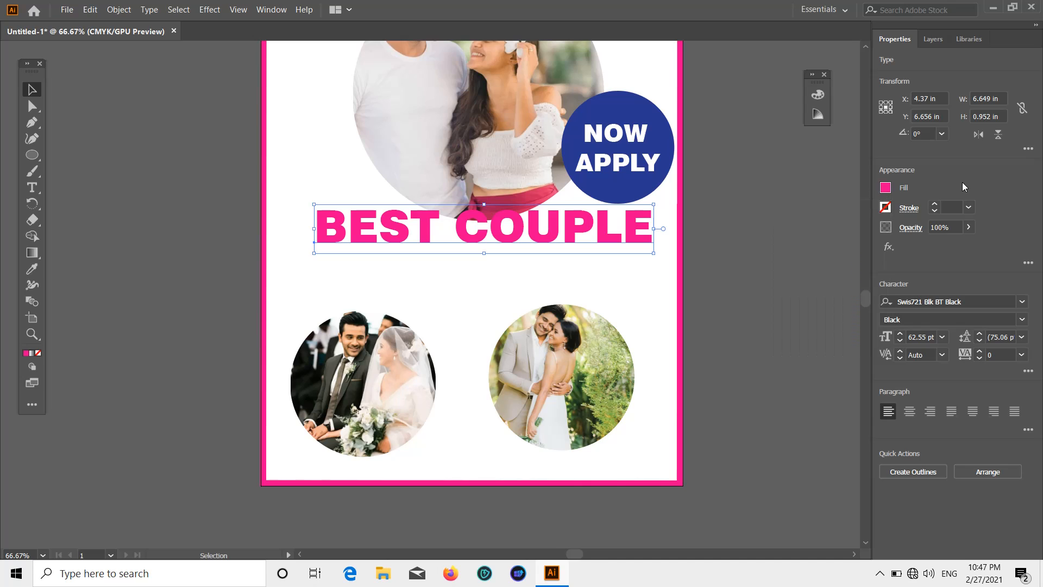
{"action": "left_click", "coordinate": [783, 250]}
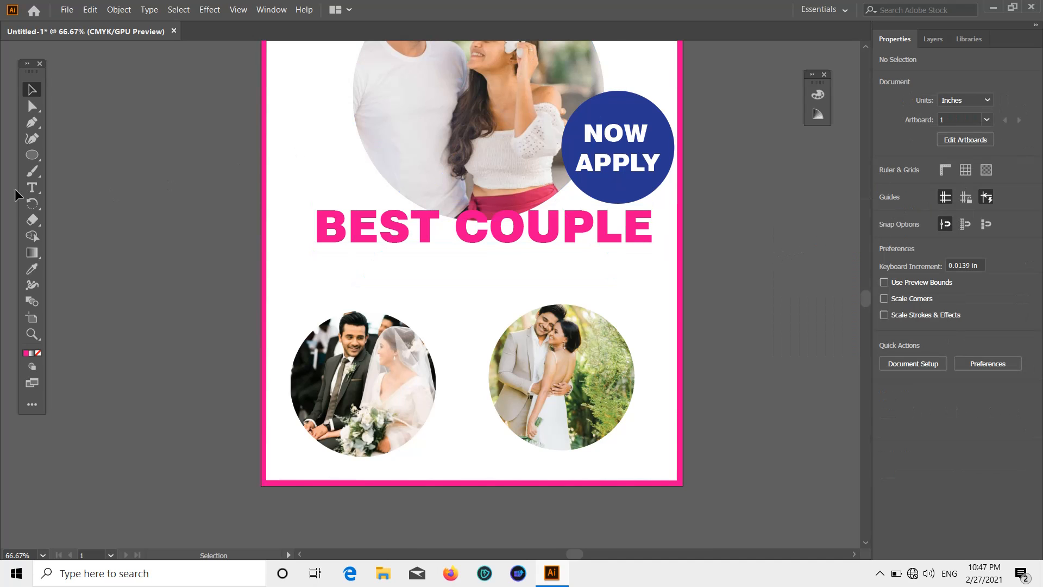
Add a black COMPITITION line under BEST COUPLE, enlarge it to about 35 pt and centre it.
{"action": "left_click", "coordinate": [31, 190]}
{"action": "left_click", "coordinate": [388, 267]}
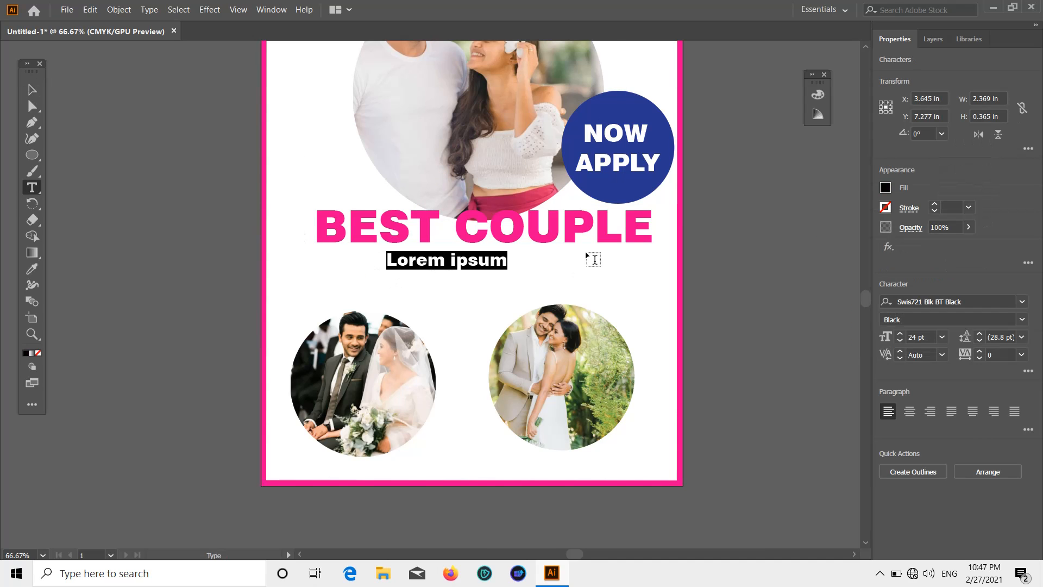
{"action": "key", "text": "BackSpace"}
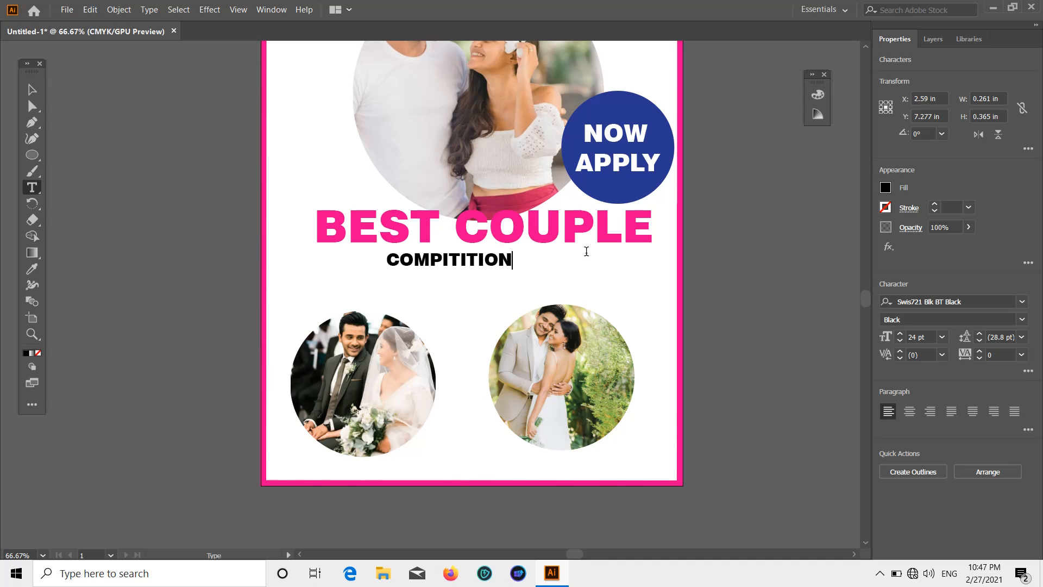
{"action": "left_click", "coordinate": [32, 90]}
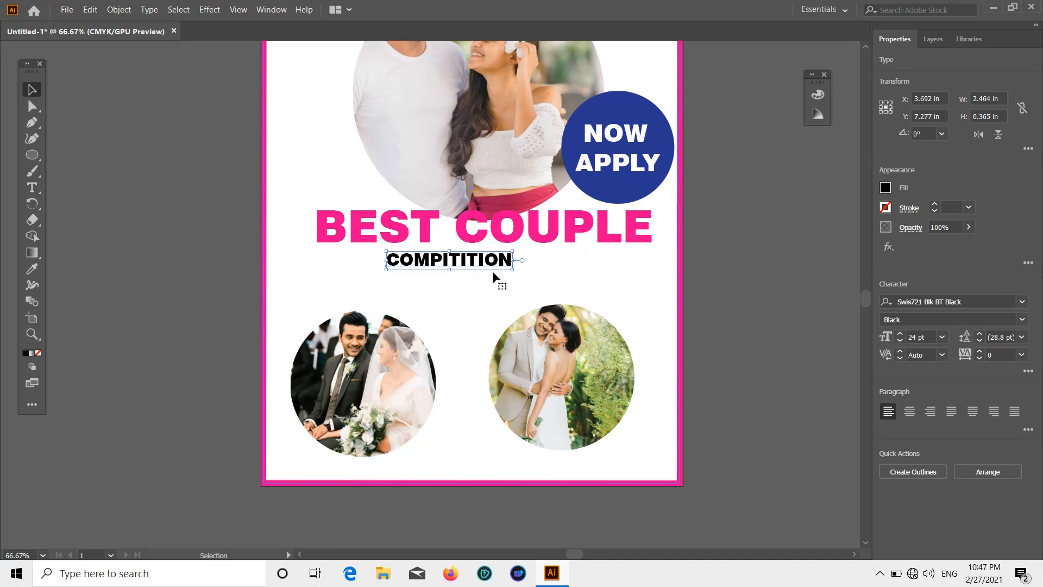
{"action": "left_click_drag", "start_coordinate": [513, 269], "coordinate": [542, 265]}
{"action": "left_click", "coordinate": [591, 254]}
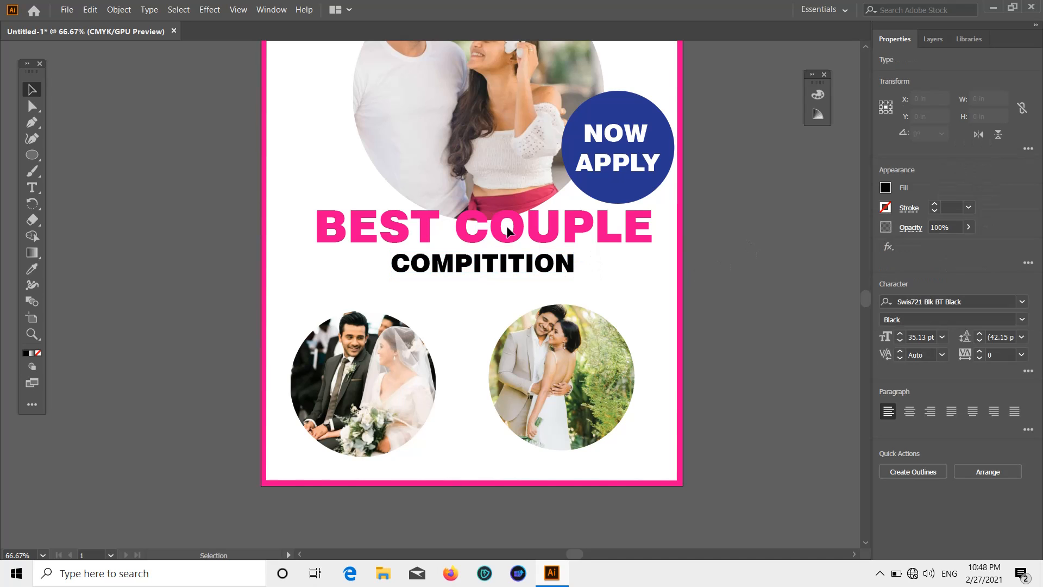
{"action": "left_click", "coordinate": [507, 233]}
Try the Geometr415 Blk BT Black font on the BEST COUPLE headline.
{"action": "left_click", "coordinate": [522, 231]}
{"action": "left_click", "coordinate": [885, 188]}
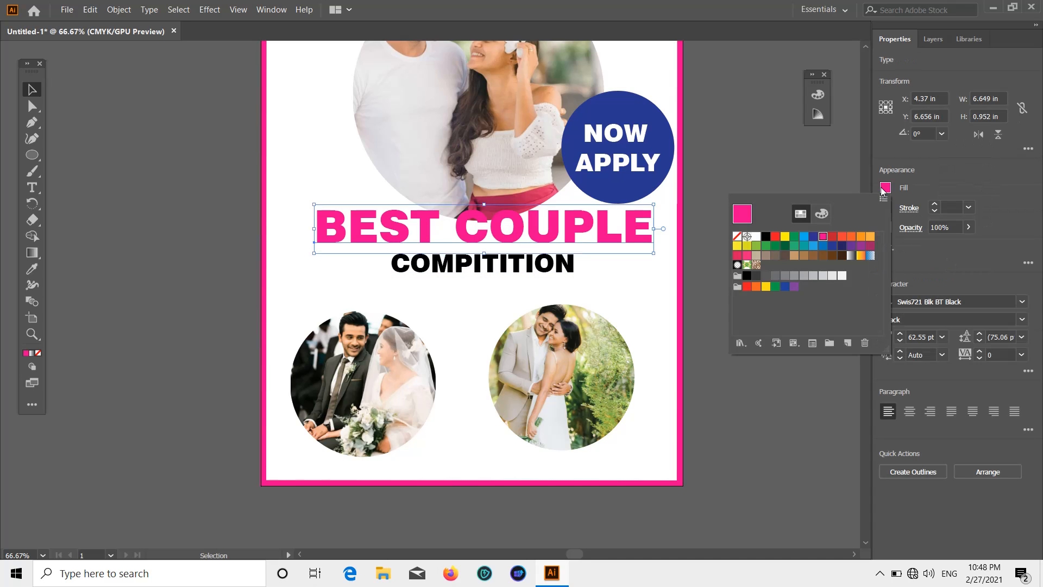
{"action": "left_click", "coordinate": [1023, 302]}
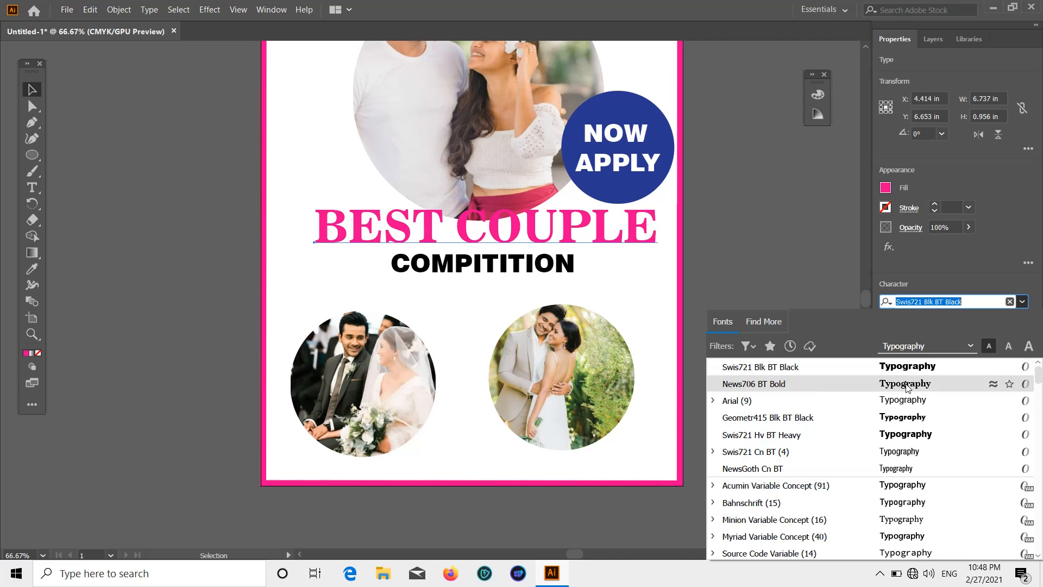
{"action": "left_click", "coordinate": [924, 416]}
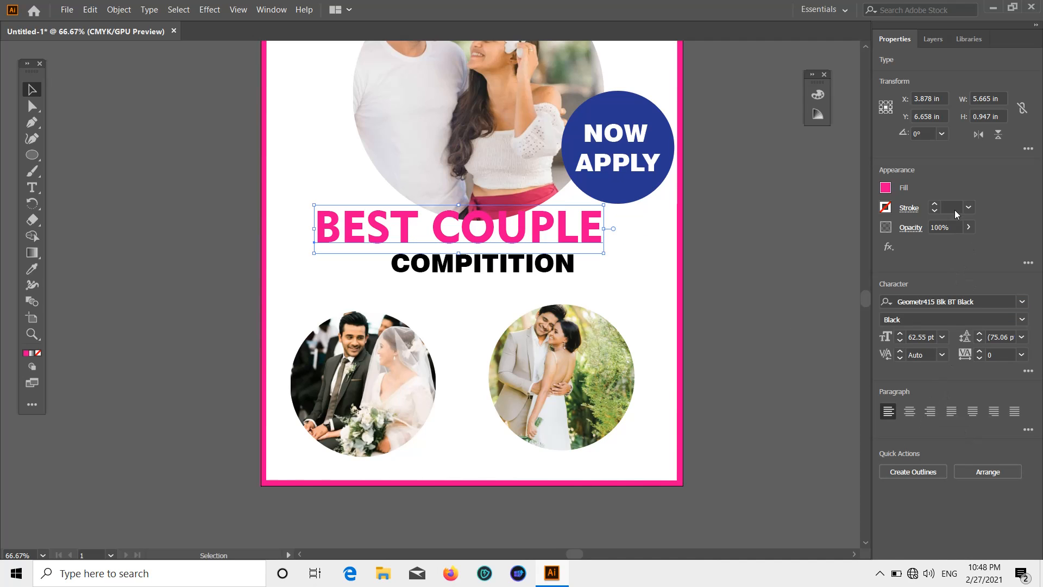
Browse the font list and set BEST COUPLE to News706 BT Bold.
{"action": "left_click", "coordinate": [1023, 302]}
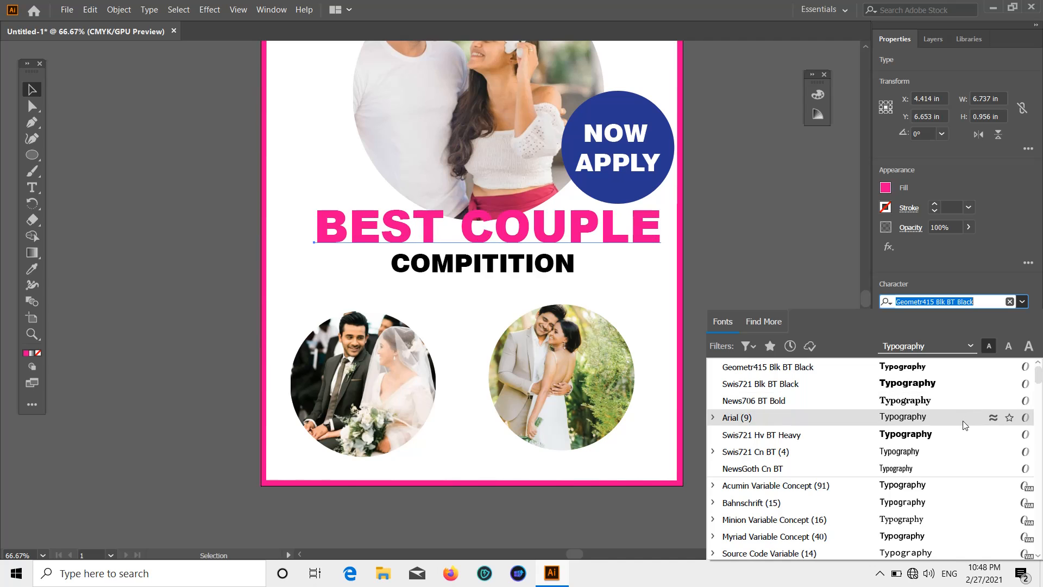
{"action": "scroll", "coordinate": [926, 478], "scroll_direction": "down", "scroll_amount": 8}
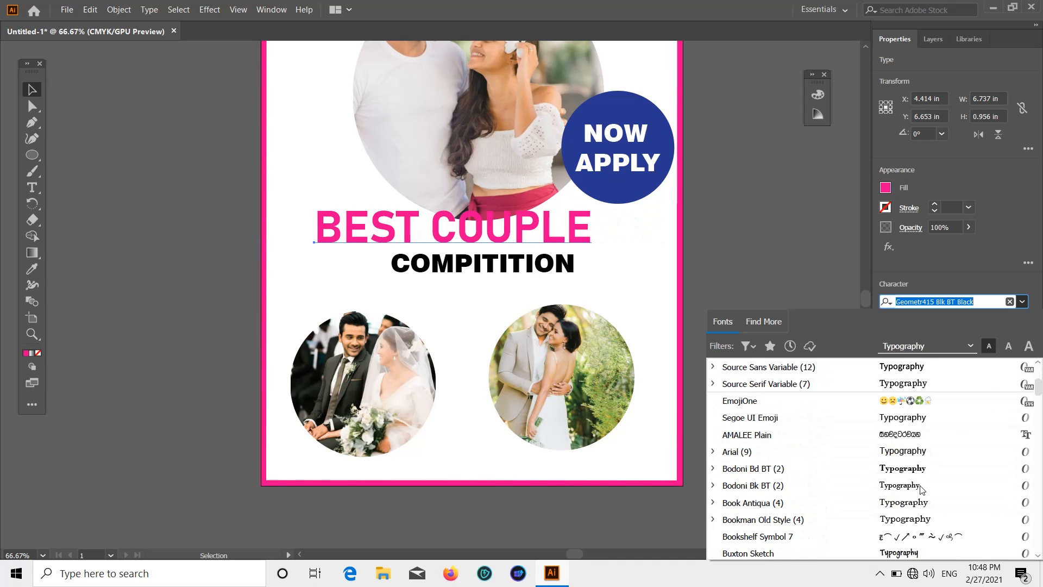
{"action": "scroll", "coordinate": [925, 490], "scroll_direction": "down", "scroll_amount": 6}
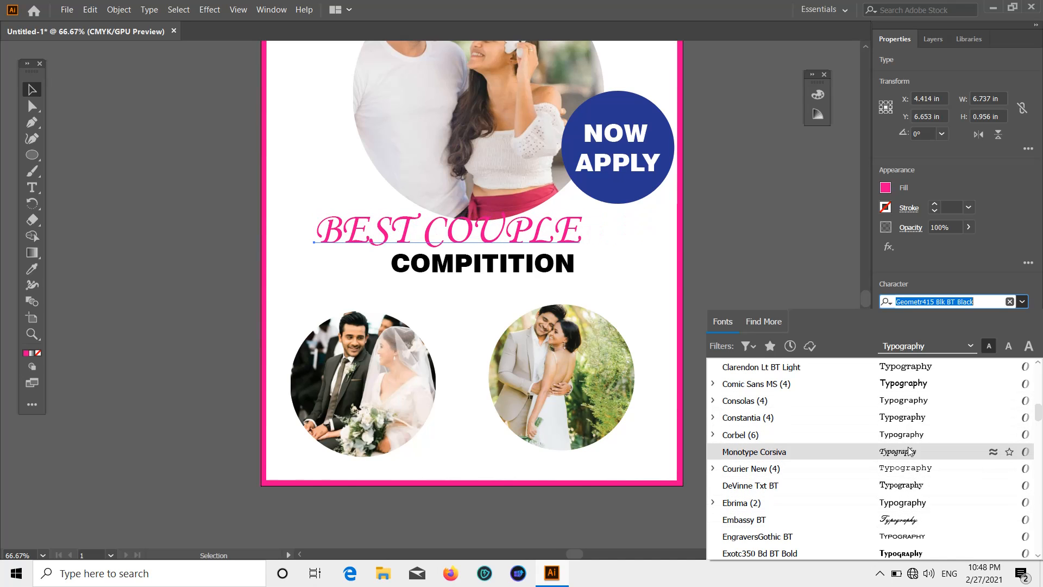
{"action": "scroll", "coordinate": [905, 489], "scroll_direction": "down", "scroll_amount": 4}
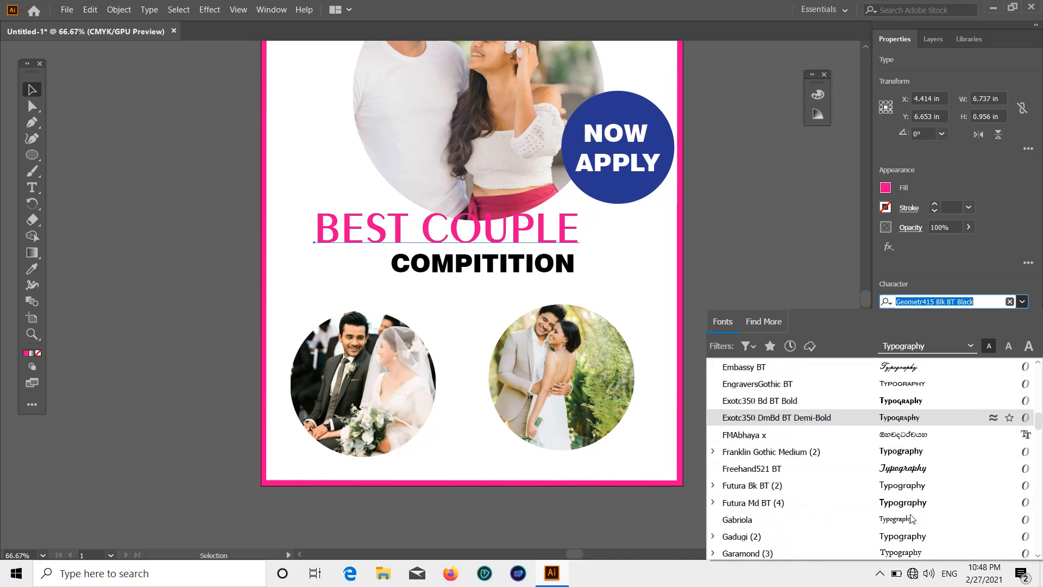
{"action": "scroll", "coordinate": [907, 458], "scroll_direction": "down", "scroll_amount": 1}
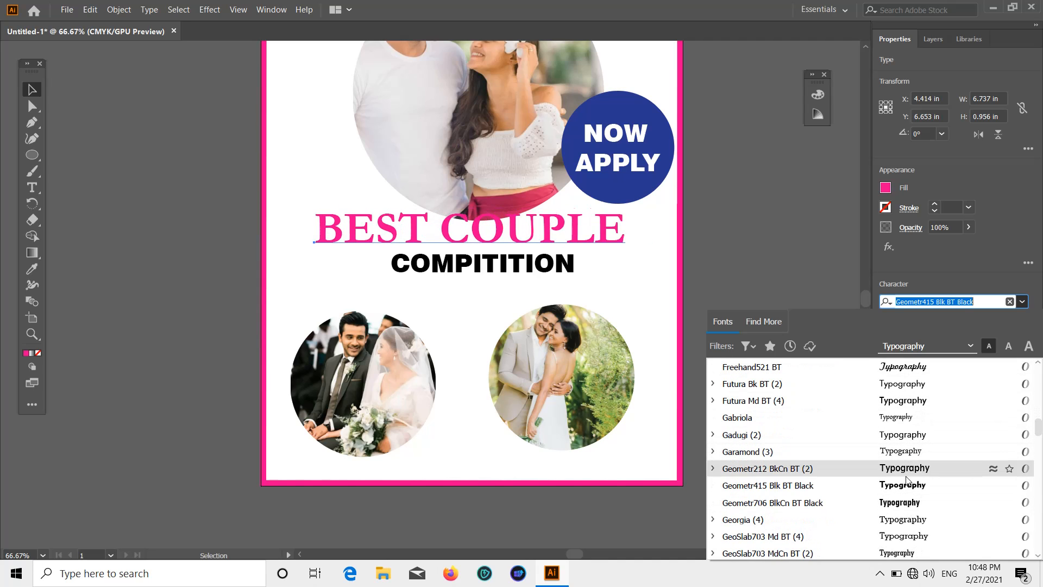
{"action": "scroll", "coordinate": [913, 462], "scroll_direction": "up", "scroll_amount": 1}
{"action": "scroll", "coordinate": [907, 462], "scroll_direction": "up", "scroll_amount": 1}
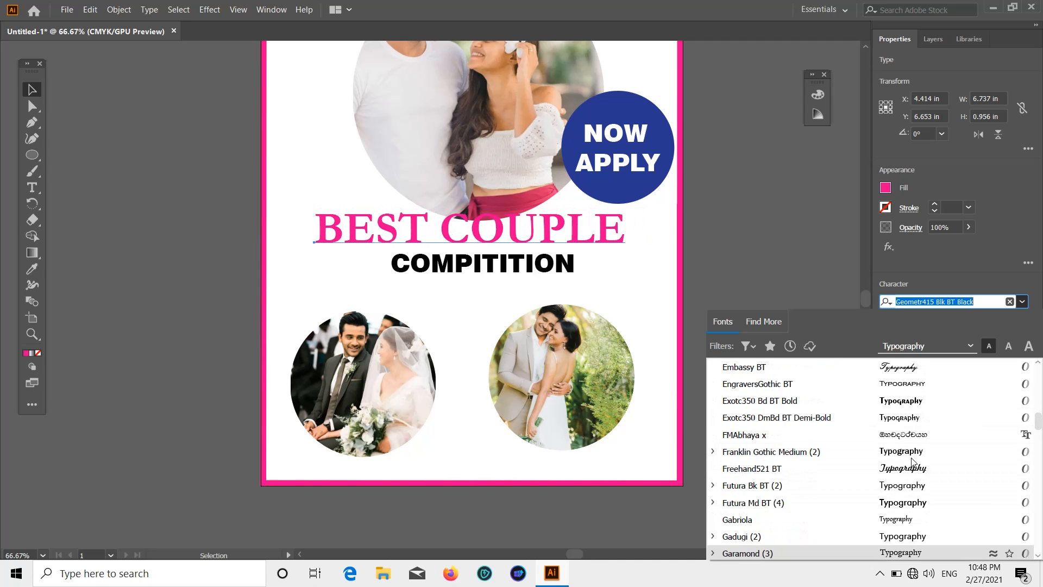
{"action": "scroll", "coordinate": [859, 478], "scroll_direction": "down", "scroll_amount": 3}
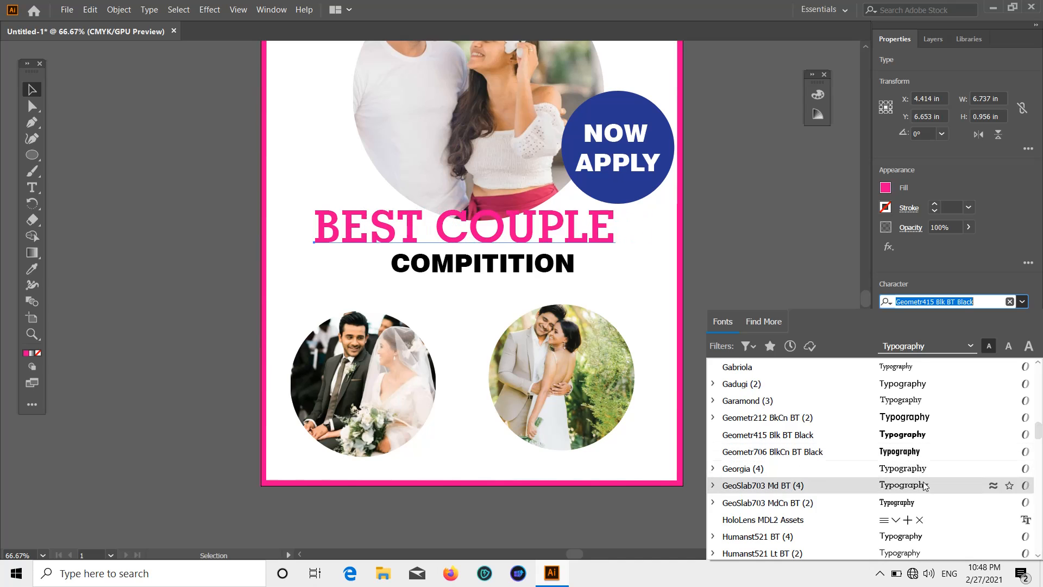
{"action": "scroll", "coordinate": [859, 485], "scroll_direction": "down", "scroll_amount": 1}
{"action": "scroll", "coordinate": [891, 485], "scroll_direction": "up", "scroll_amount": 3}
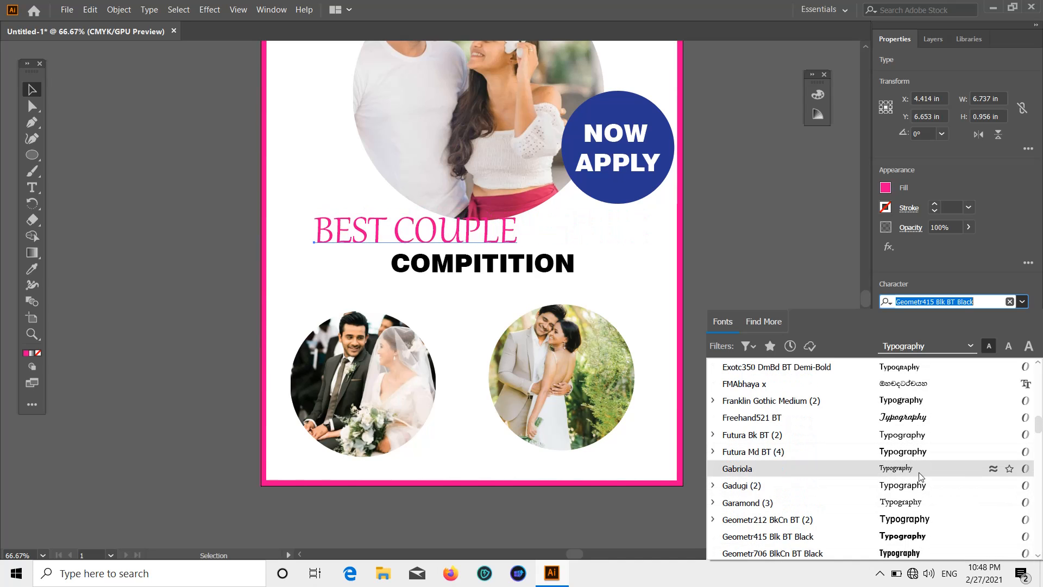
{"action": "scroll", "coordinate": [907, 462], "scroll_direction": "up", "scroll_amount": 6}
{"action": "scroll", "coordinate": [906, 423], "scroll_direction": "up", "scroll_amount": 10}
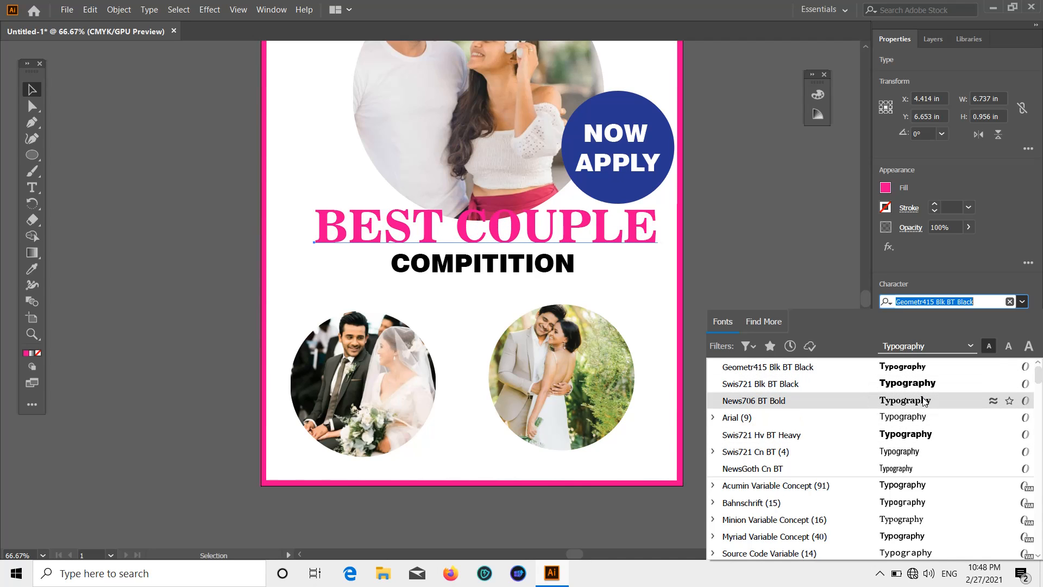
{"action": "left_click", "coordinate": [924, 401]}
{"action": "left_click", "coordinate": [731, 311]}
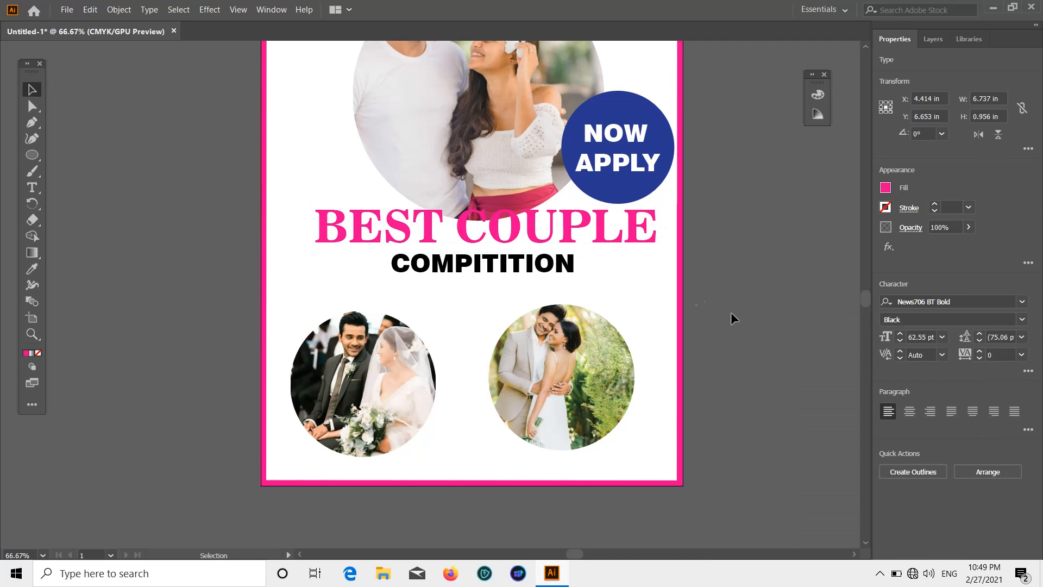
{"action": "left_click", "coordinate": [478, 267]}
Set the COMPITITION subheading to the condensed Swis721 Cn BT font.
{"action": "left_click", "coordinate": [804, 291]}
{"action": "scroll", "coordinate": [802, 297], "scroll_direction": "up", "scroll_amount": 2}
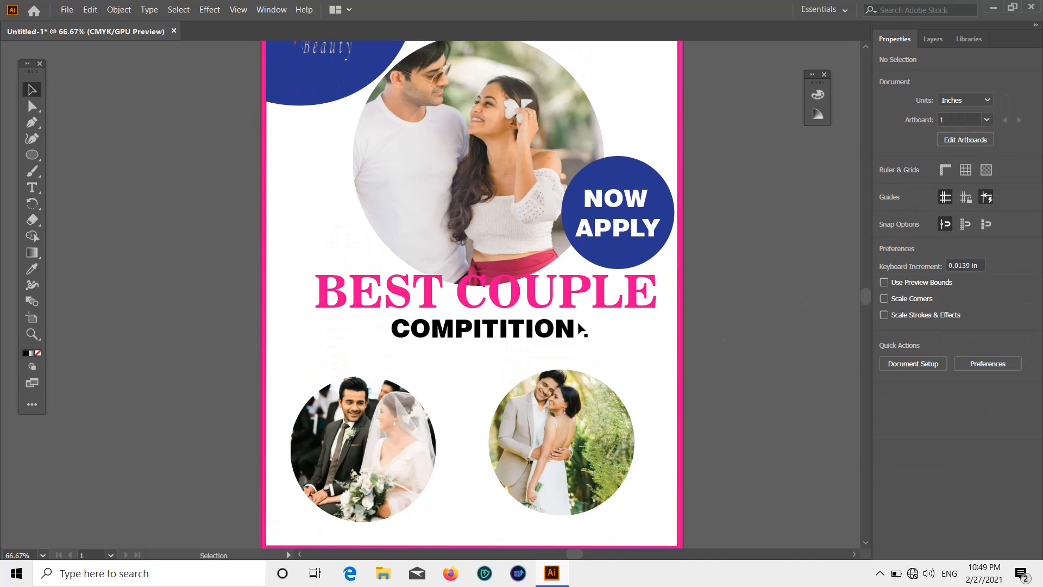
{"action": "scroll", "coordinate": [687, 347], "scroll_direction": "up", "scroll_amount": 1}
{"action": "left_click", "coordinate": [578, 354]}
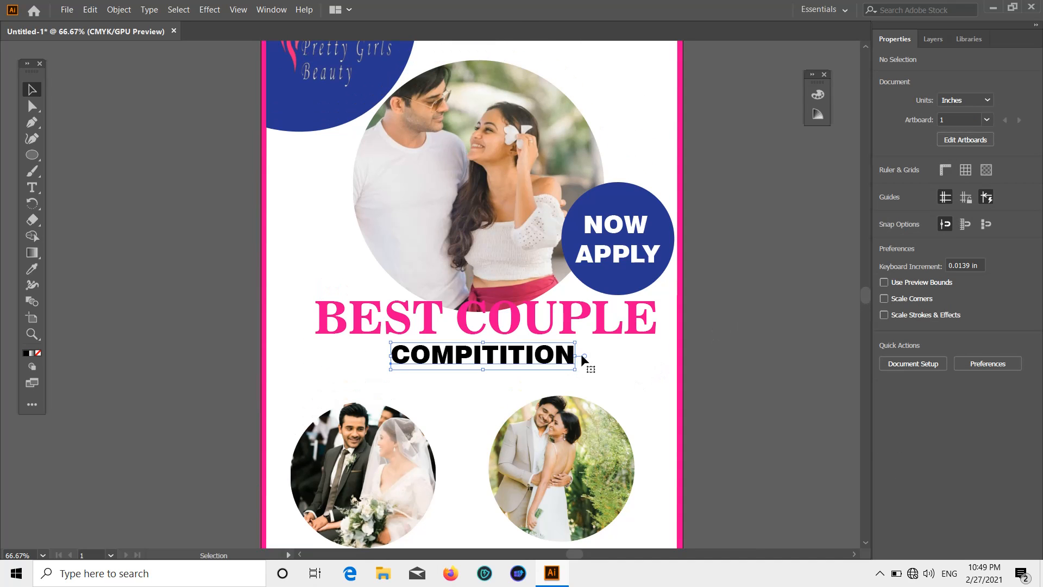
{"action": "left_click", "coordinate": [1022, 302]}
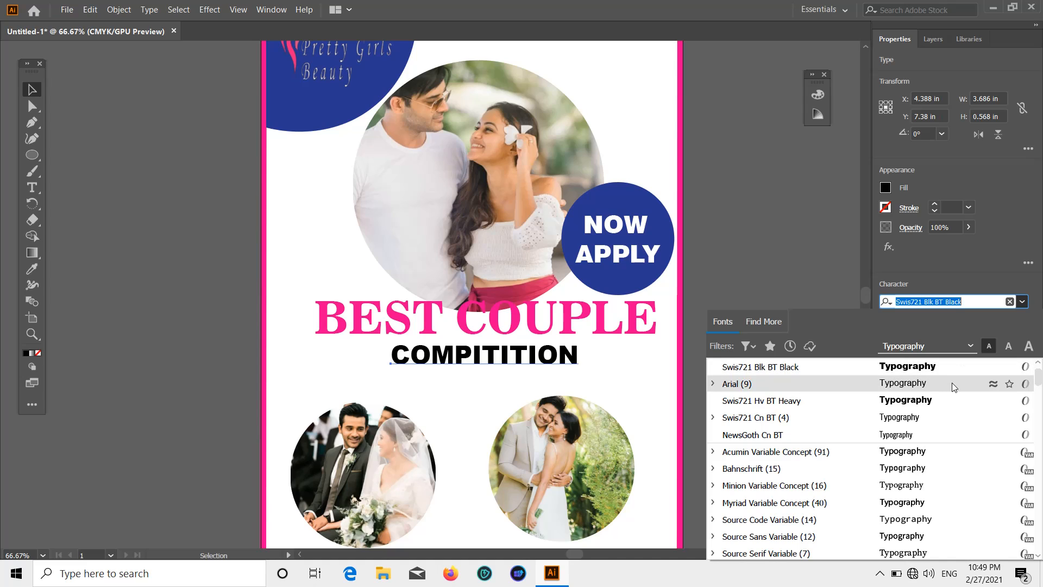
{"action": "left_click", "coordinate": [936, 424]}
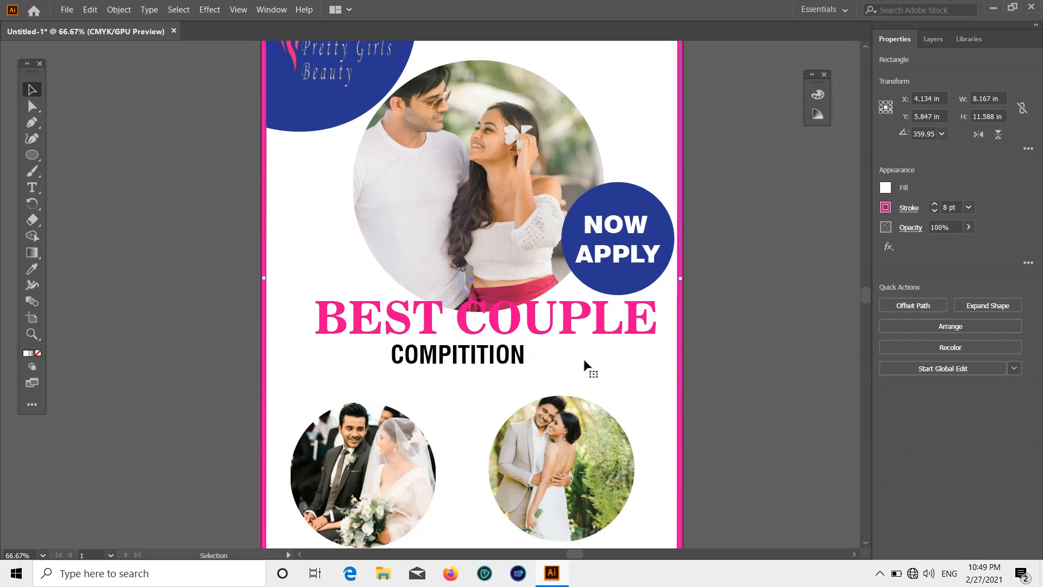
Drag COMPITITION right so it is centred under BEST COUPLE.
{"action": "left_click", "coordinate": [790, 335]}
{"action": "left_click_drag", "start_coordinate": [521, 357], "coordinate": [555, 354]}
{"action": "left_click", "coordinate": [792, 336]}
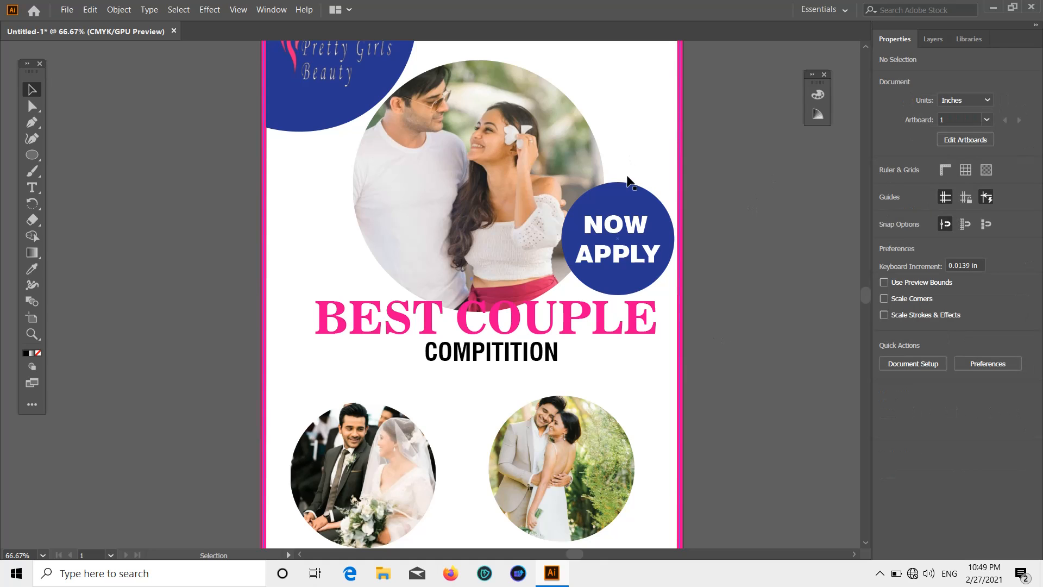
{"action": "scroll", "coordinate": [827, 250], "scroll_direction": "down", "scroll_amount": 3}
{"action": "scroll", "coordinate": [828, 247], "scroll_direction": "down", "scroll_amount": 1}
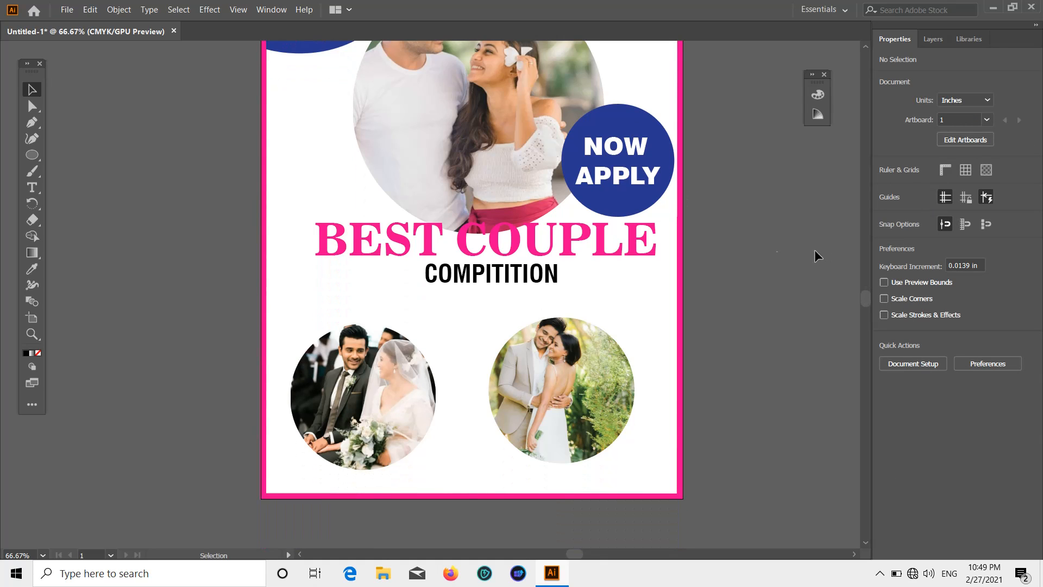
Shrink the left circle photo and move it lower-left, and move the right photo up and right.
{"action": "left_click", "coordinate": [424, 347]}
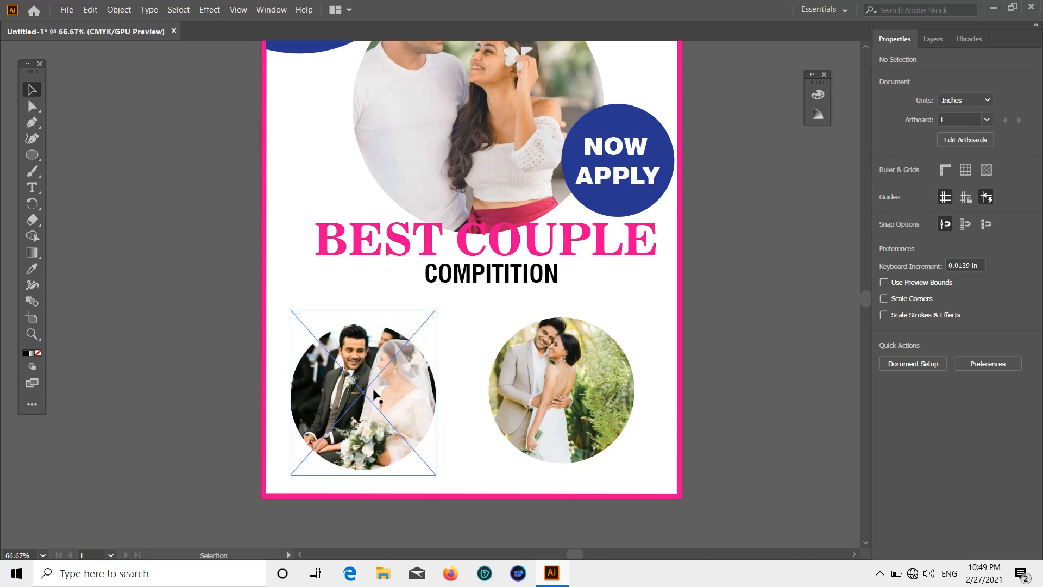
{"action": "left_click_drag", "start_coordinate": [438, 325], "coordinate": [403, 357]}
{"action": "left_click", "coordinate": [630, 326]}
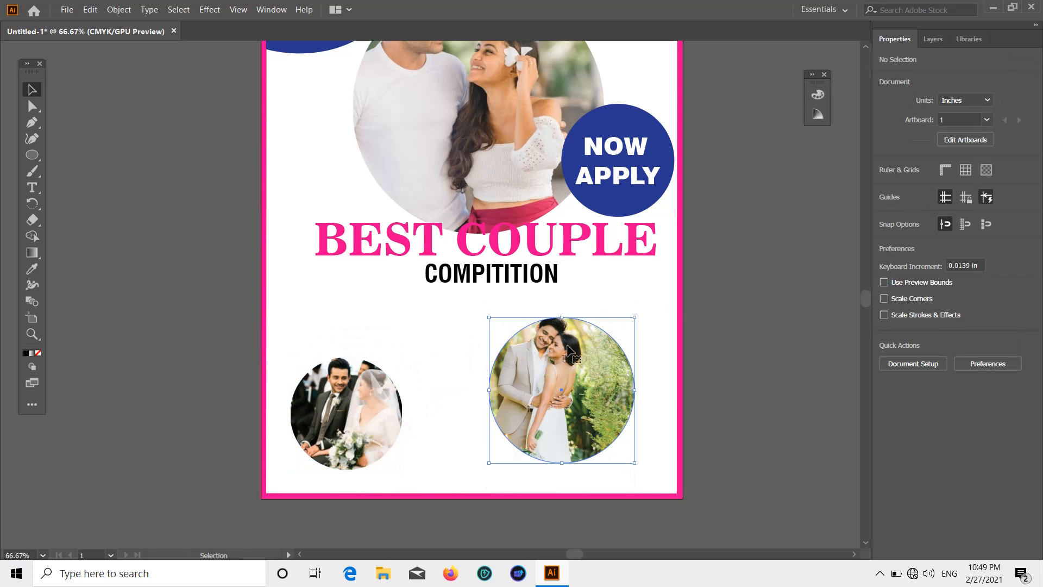
{"action": "left_click_drag", "start_coordinate": [602, 361], "coordinate": [628, 340]}
{"action": "left_click", "coordinate": [719, 333]}
{"action": "left_click_drag", "start_coordinate": [361, 418], "coordinate": [347, 430]}
{"action": "left_click", "coordinate": [716, 350]}
{"action": "scroll", "coordinate": [716, 347], "scroll_direction": "up", "scroll_amount": 3}
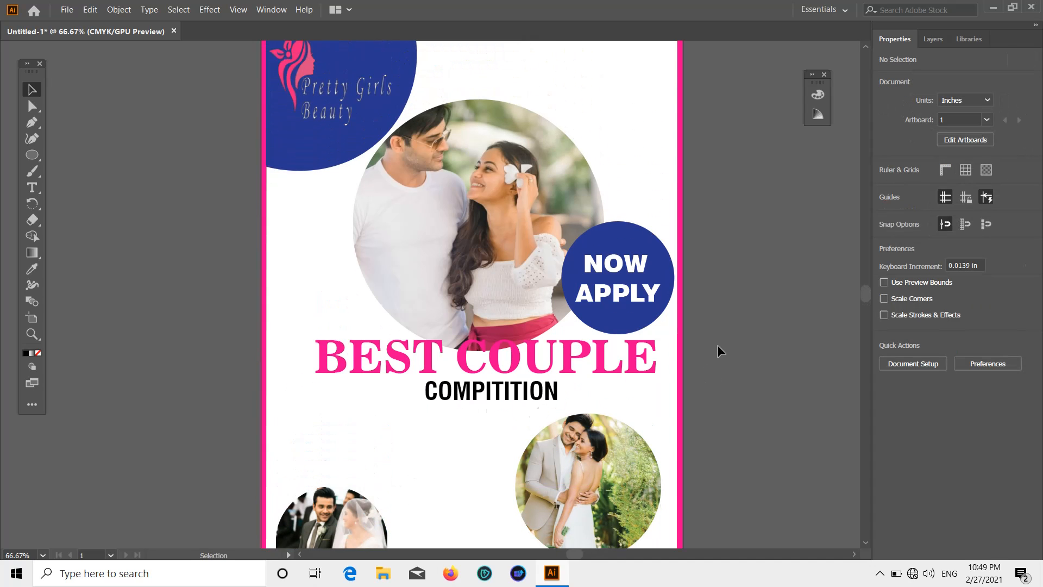
{"action": "scroll", "coordinate": [718, 344], "scroll_direction": "down", "scroll_amount": 2}
Set up the Type tool with 9 pt size, grey fill and Arial Regular.
{"action": "left_click", "coordinate": [32, 188]}
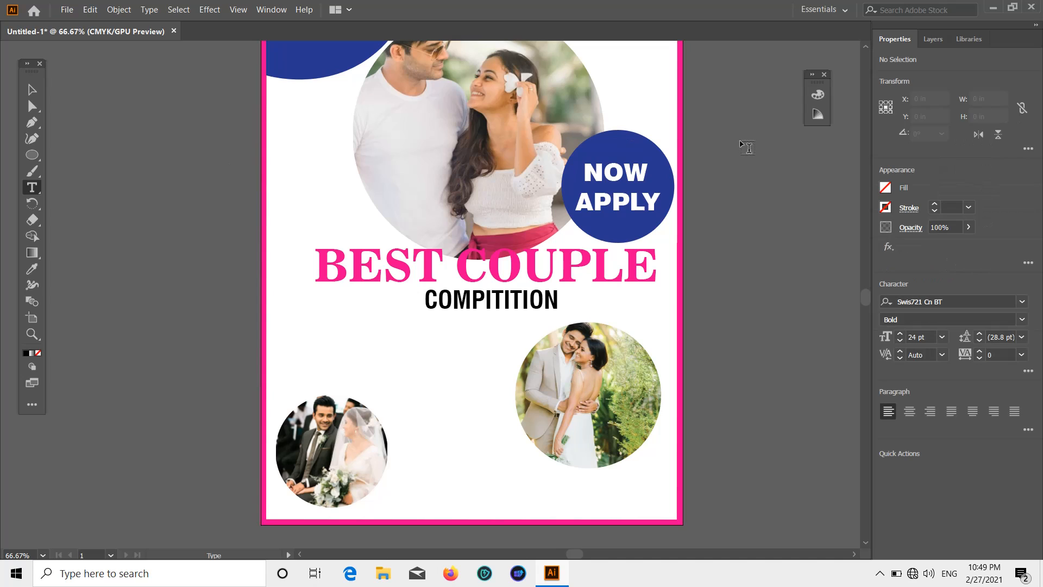
{"action": "left_click", "coordinate": [942, 337]}
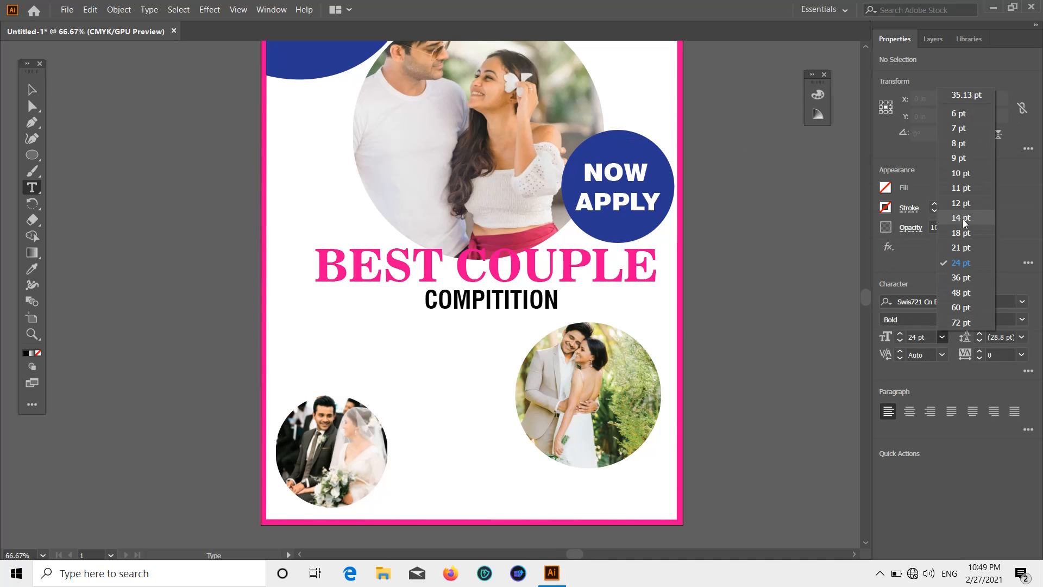
{"action": "left_click", "coordinate": [956, 161]}
{"action": "left_click", "coordinate": [942, 337]}
{"action": "left_click", "coordinate": [918, 383]}
{"action": "left_click", "coordinate": [886, 188]}
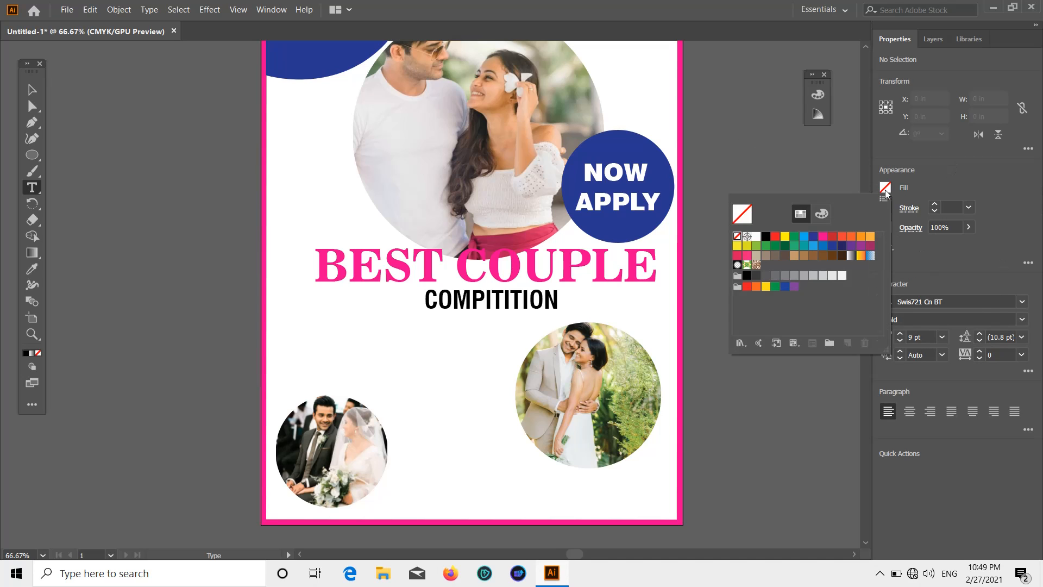
{"action": "left_click", "coordinate": [766, 237]}
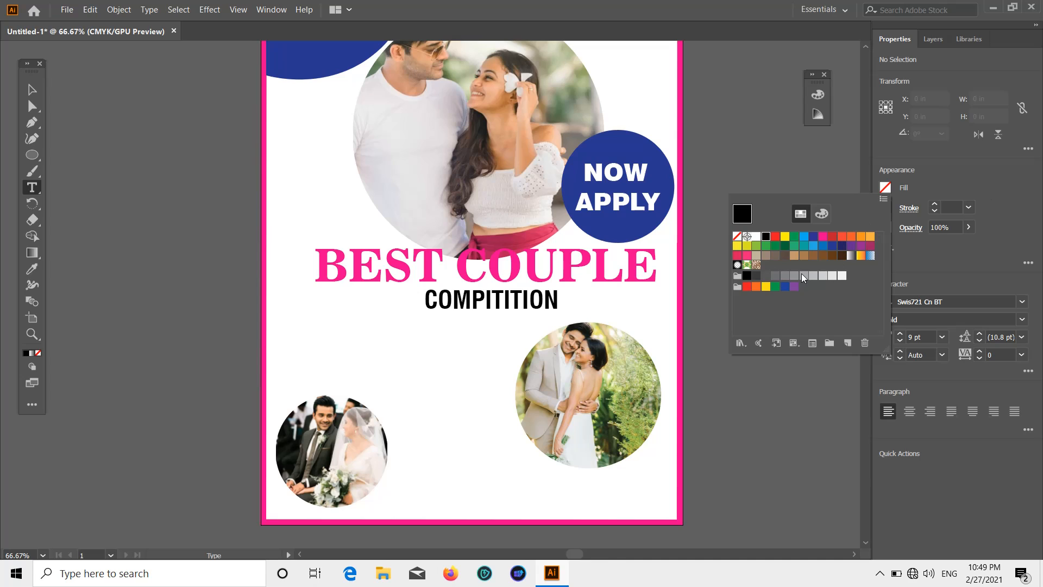
{"action": "left_click", "coordinate": [785, 277]}
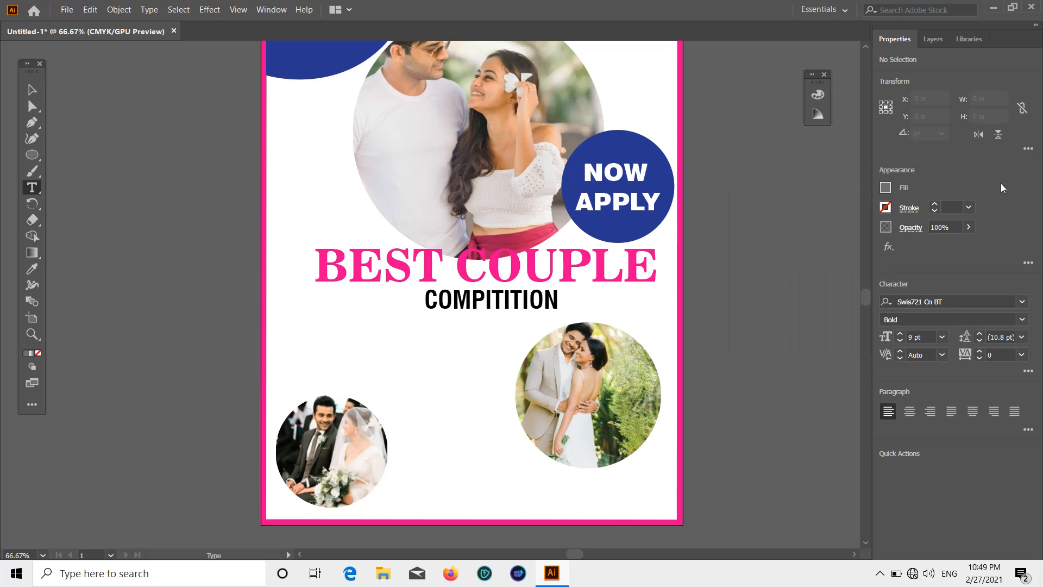
{"action": "left_click", "coordinate": [1021, 304]}
{"action": "left_click", "coordinate": [780, 432]}
{"action": "left_click", "coordinate": [1022, 320]}
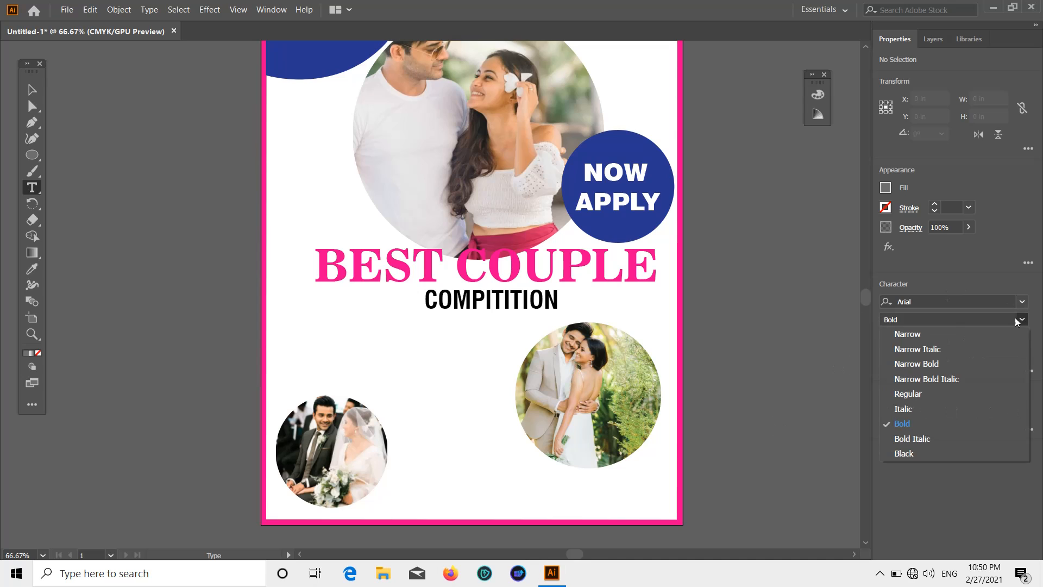
{"action": "left_click", "coordinate": [918, 394]}
Draw a Lorem ipsum area text box below COMPITITION and nudge it into place.
{"action": "left_click_drag", "start_coordinate": [288, 308], "coordinate": [513, 380]}
{"action": "key", "text": "Escape"}
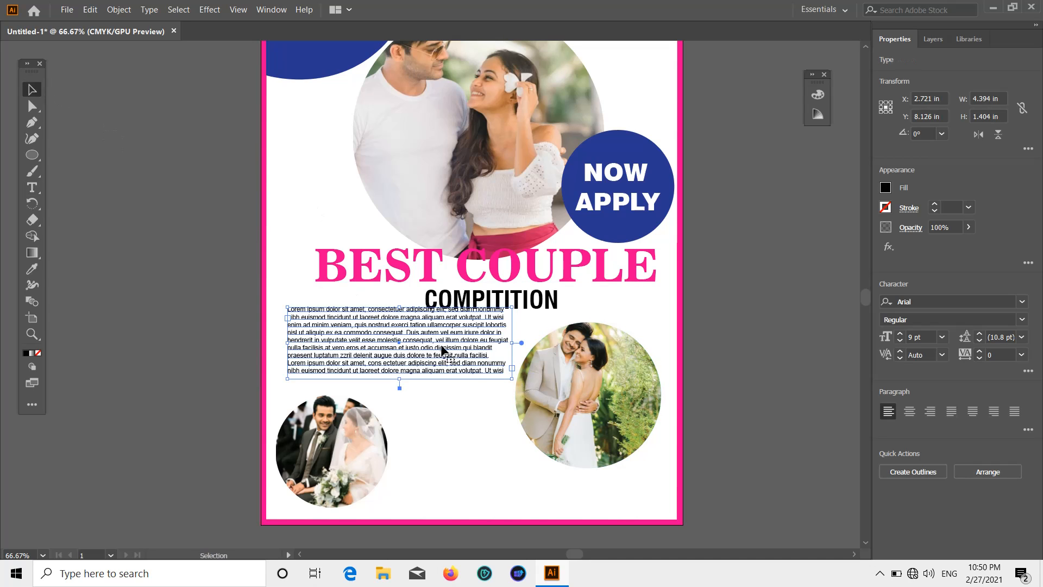
{"action": "left_click_drag", "start_coordinate": [443, 351], "coordinate": [438, 361]}
{"action": "left_click", "coordinate": [725, 279]}
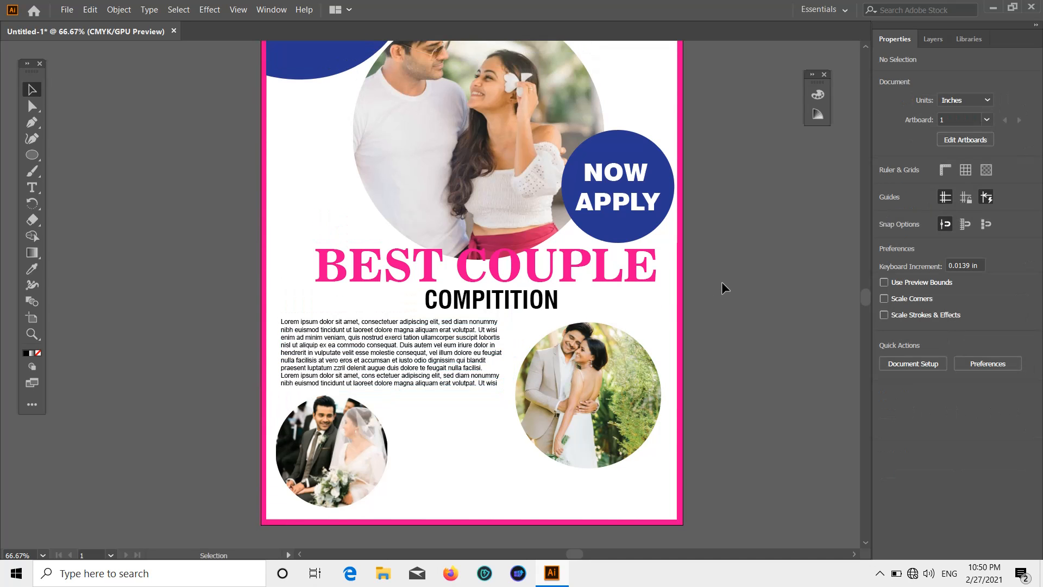
{"action": "scroll", "coordinate": [726, 297], "scroll_direction": "down", "scroll_amount": 2}
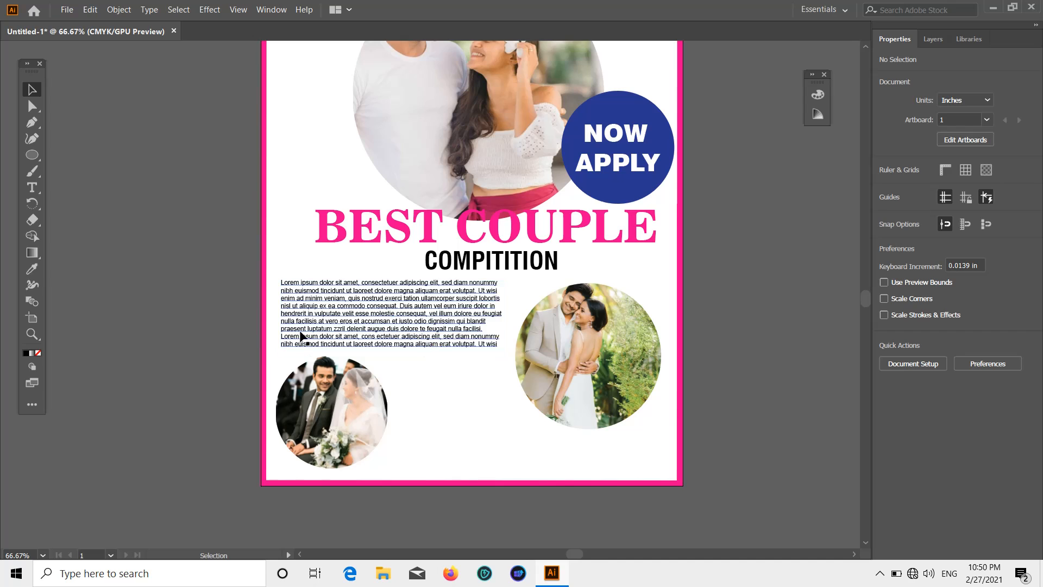
{"action": "scroll", "coordinate": [302, 333], "scroll_direction": "up", "scroll_amount": 1}
Recolour the Lorem ipsum paragraph a darker grey.
{"action": "left_click", "coordinate": [362, 324]}
{"action": "left_click", "coordinate": [886, 188]}
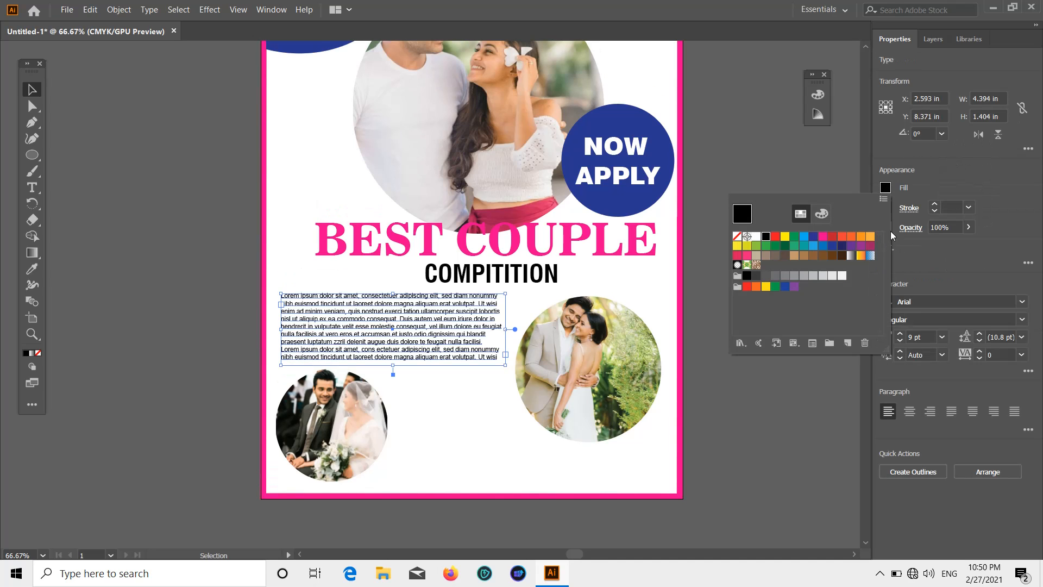
{"action": "left_click", "coordinate": [775, 277]}
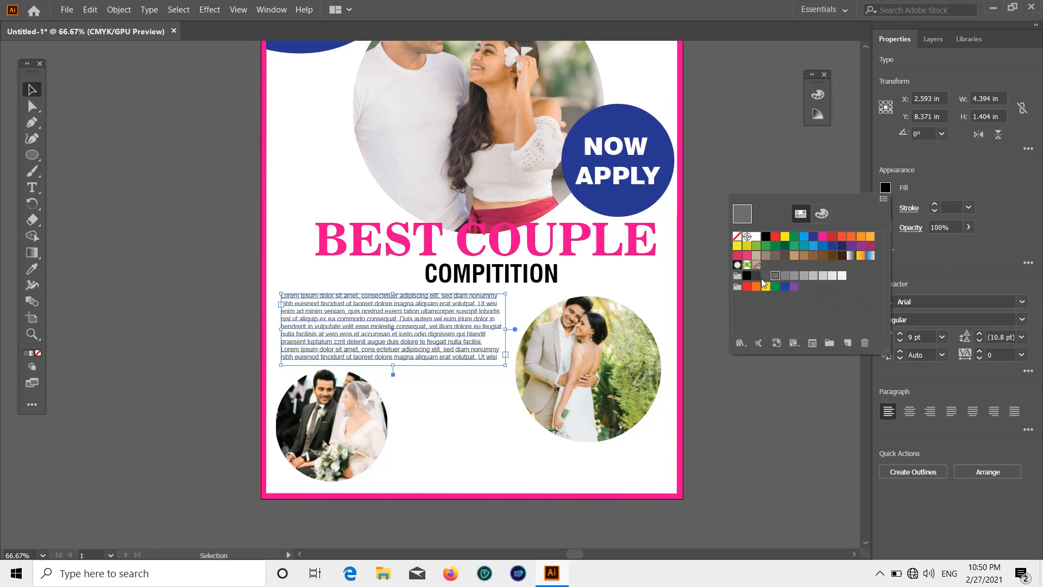
{"action": "left_click", "coordinate": [765, 277]}
{"action": "left_click", "coordinate": [935, 201]}
{"action": "scroll", "coordinate": [745, 255], "scroll_direction": "up", "scroll_amount": 5}
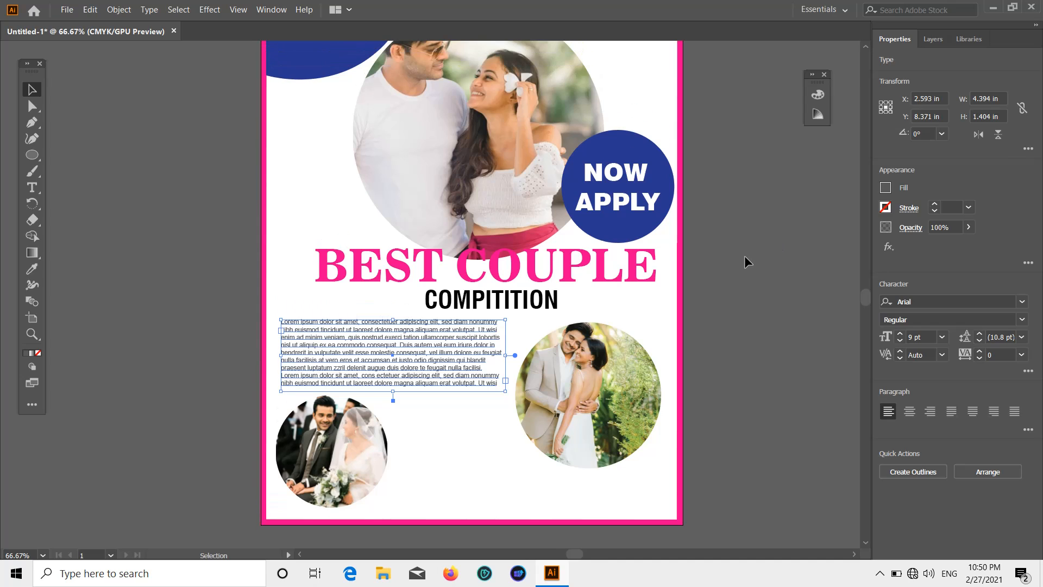
{"action": "left_click", "coordinate": [744, 256]}
{"action": "scroll", "coordinate": [744, 255], "scroll_direction": "down", "scroll_amount": 8}
{"action": "left_click", "coordinate": [32, 187]}
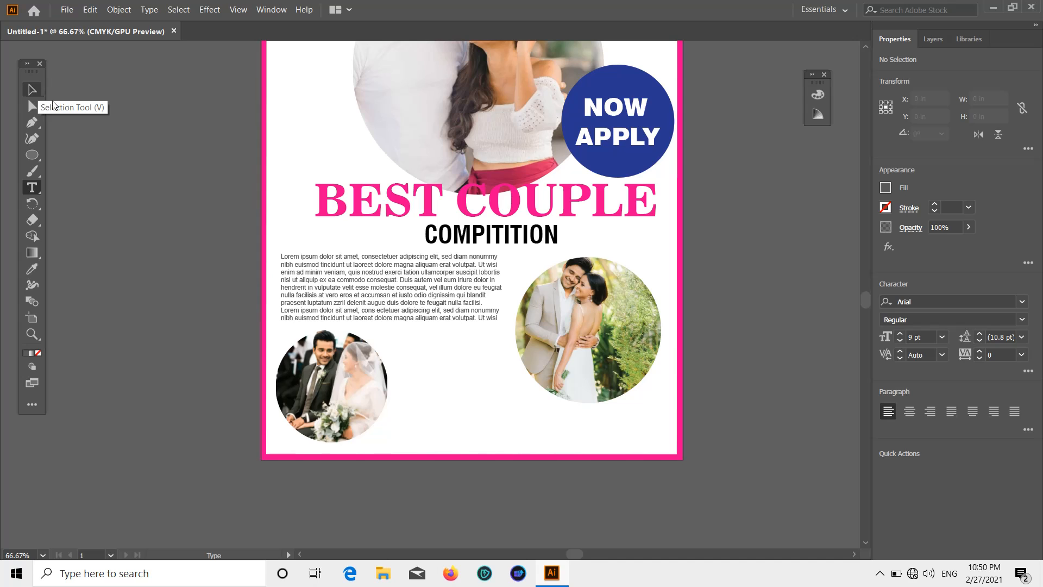
Add a 14 pt CONTACT US text line below the body paragraph.
{"action": "left_click", "coordinate": [108, 84]}
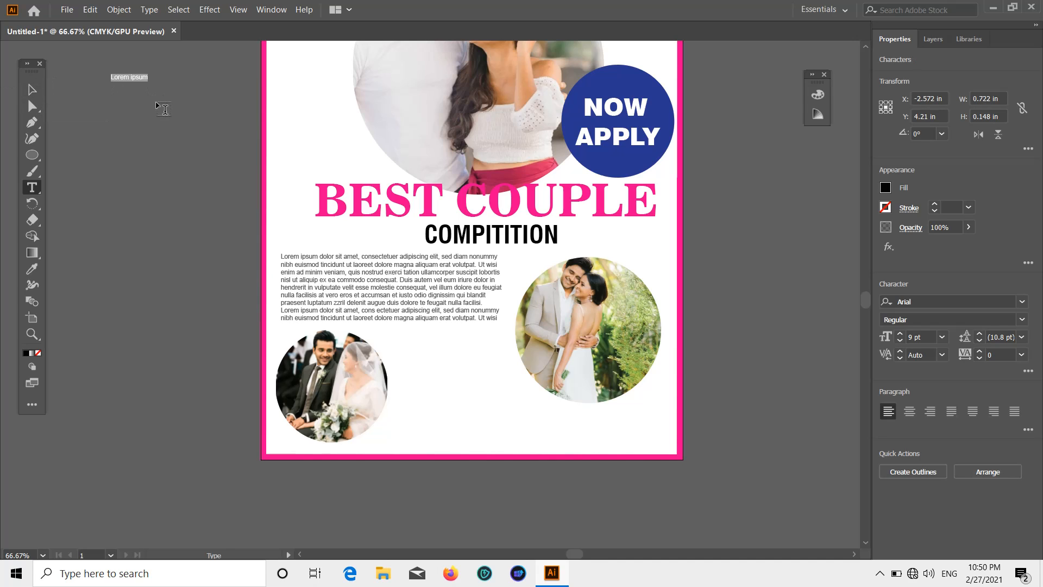
{"action": "left_click", "coordinate": [32, 89]}
{"action": "left_click", "coordinate": [267, 225]}
{"action": "left_click", "coordinate": [440, 290]}
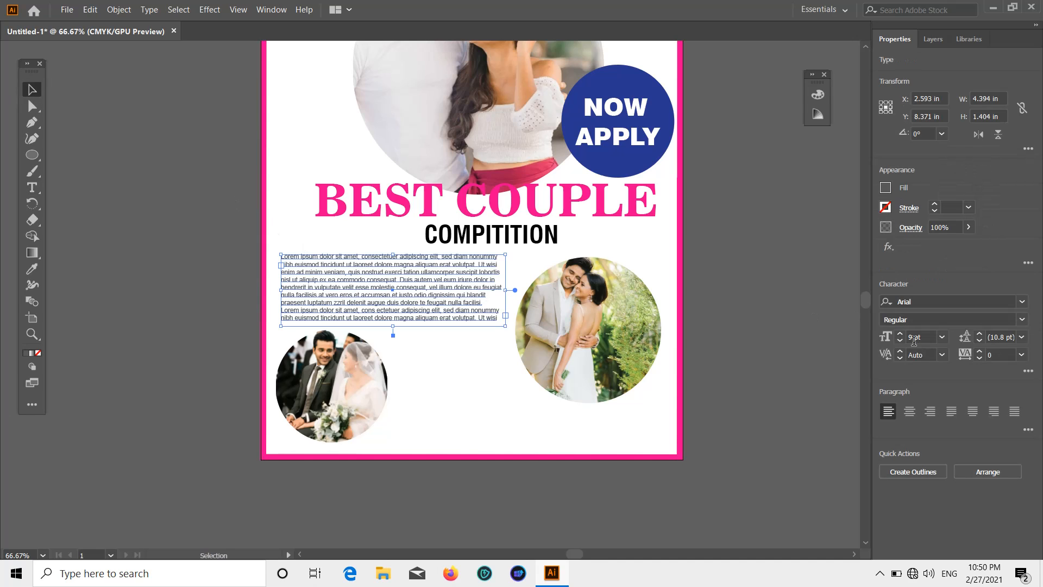
{"action": "left_click", "coordinate": [679, 328]}
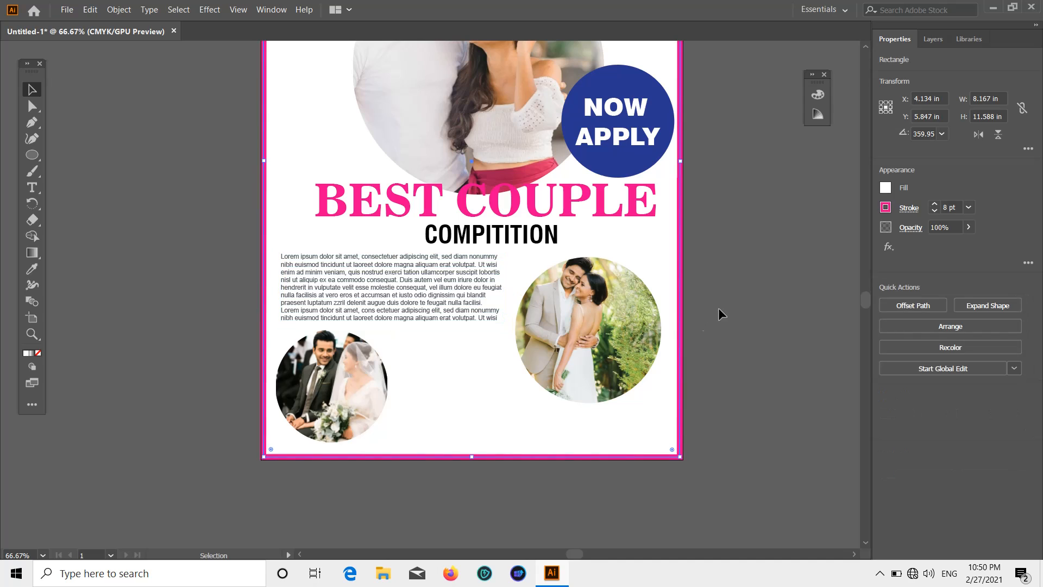
{"action": "left_click", "coordinate": [720, 314]}
{"action": "left_click", "coordinate": [38, 188]}
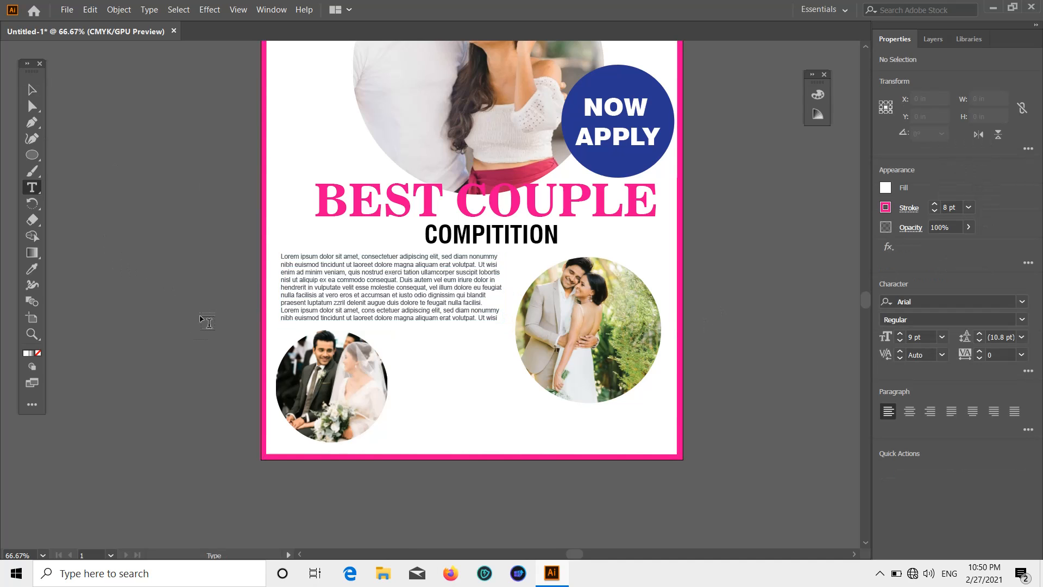
{"action": "left_click", "coordinate": [408, 340]}
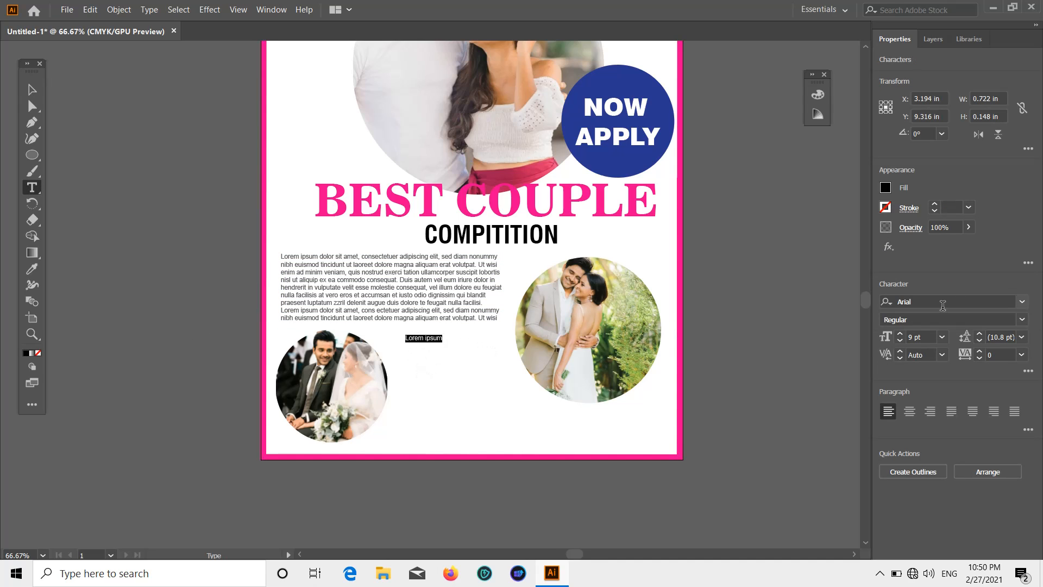
{"action": "left_click", "coordinate": [943, 337]}
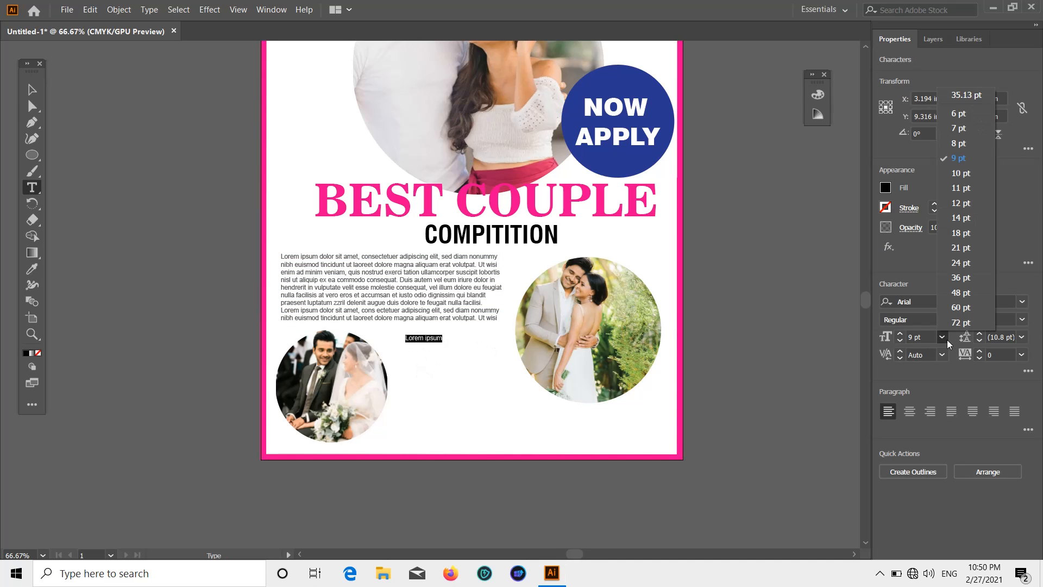
{"action": "left_click", "coordinate": [962, 210]}
{"action": "key", "text": "BackSpace"}
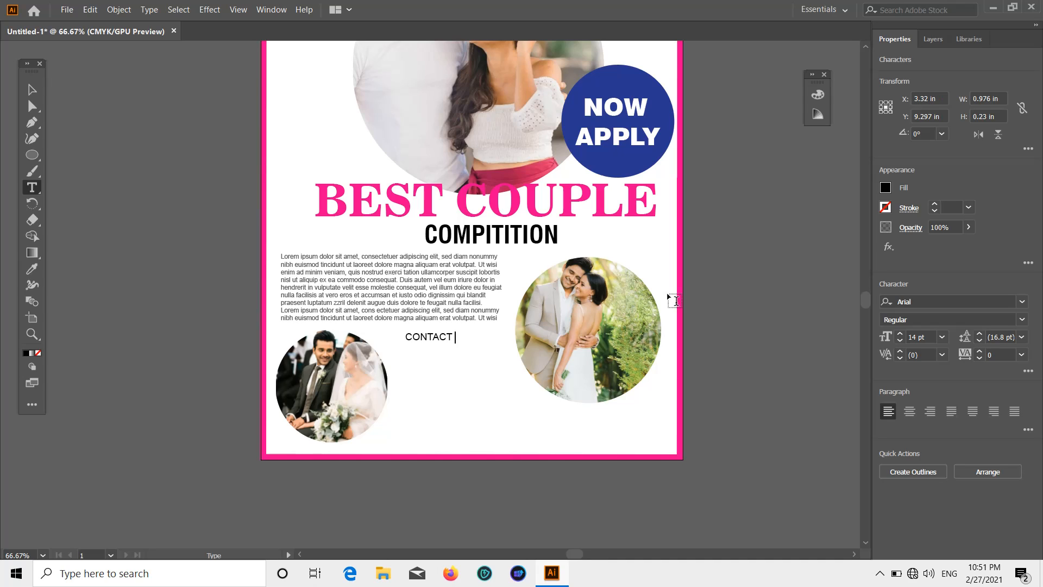
{"action": "left_click", "coordinate": [28, 90]}
Colour CONTACT US dark blue, make it Bold and nudge it slightly up.
{"action": "left_click", "coordinate": [886, 188]}
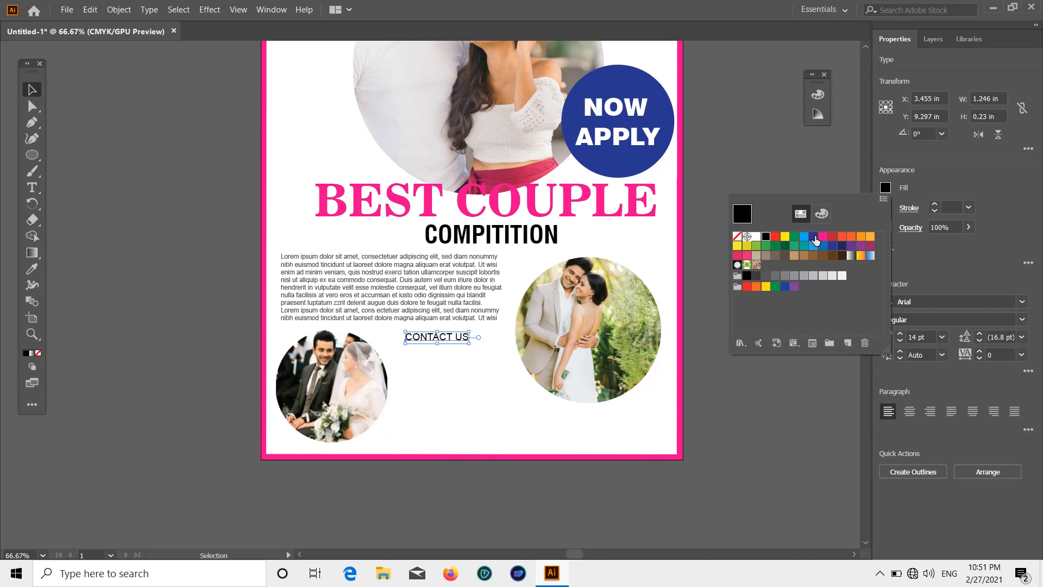
{"action": "left_click", "coordinate": [815, 240]}
{"action": "left_click", "coordinate": [782, 282]}
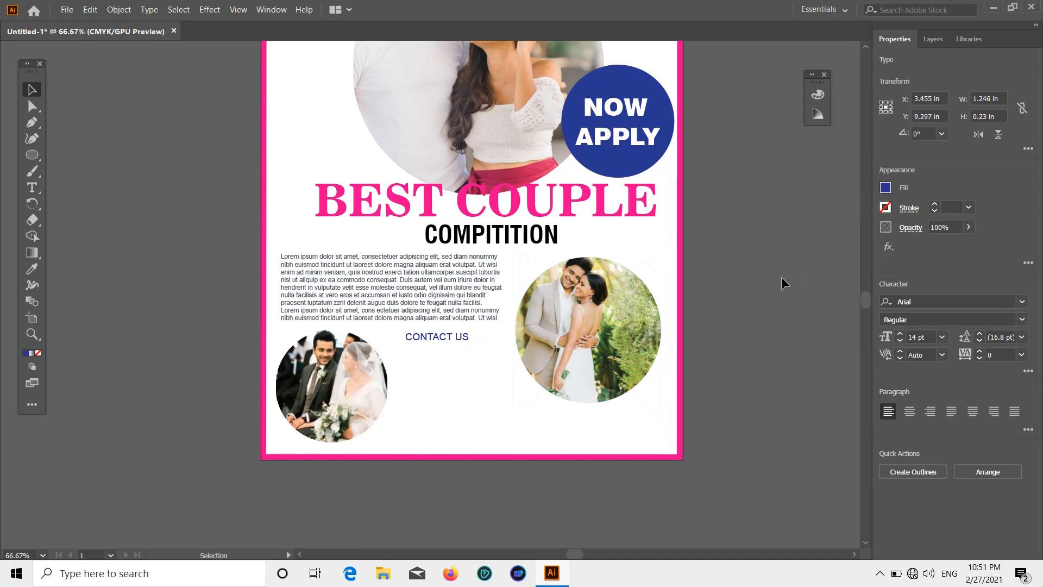
{"action": "left_click", "coordinate": [441, 338]}
{"action": "left_click", "coordinate": [1026, 325]}
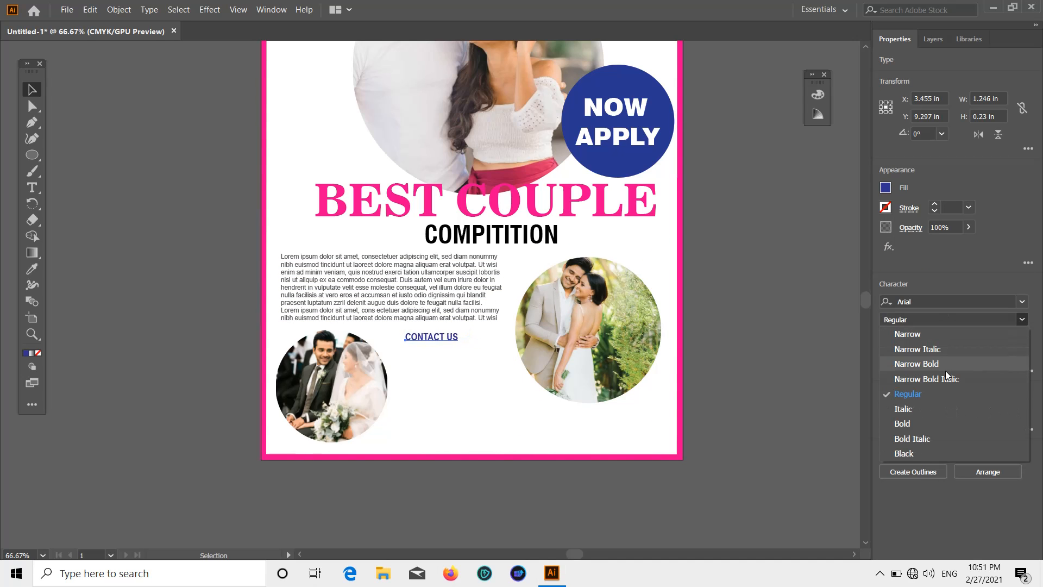
{"action": "left_click", "coordinate": [915, 419]}
{"action": "left_click", "coordinate": [791, 369]}
{"action": "mouse_move", "coordinate": [439, 339]}
{"action": "left_mouse_down"}
{"action": "mouse_move", "coordinate": [452, 332]}
{"action": "mouse_move", "coordinate": [429, 331]}
{"action": "mouse_move", "coordinate": [445, 334]}
{"action": "left_mouse_up"}
Start a new text object on the left of the poster for the phone number.
{"action": "scroll", "coordinate": [679, 304], "scroll_direction": "down", "scroll_amount": 1}
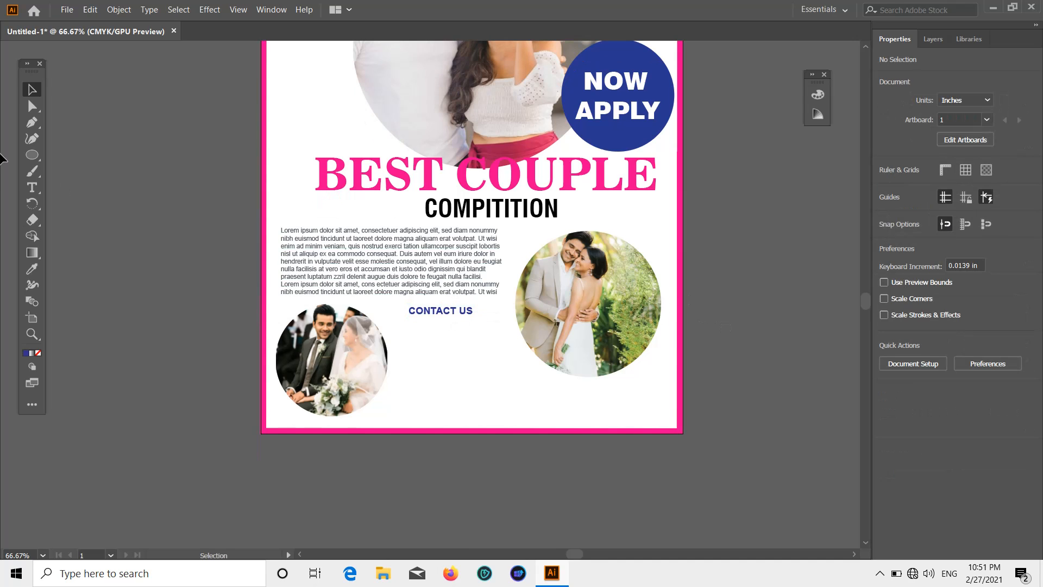
{"action": "left_click", "coordinate": [32, 187]}
{"action": "scroll", "coordinate": [148, 247], "scroll_direction": "down", "scroll_amount": 1}
{"action": "left_click", "coordinate": [152, 318]}
Type the contact phone number and move it below CONTACT US.
{"action": "key", "text": "BackSpace"}
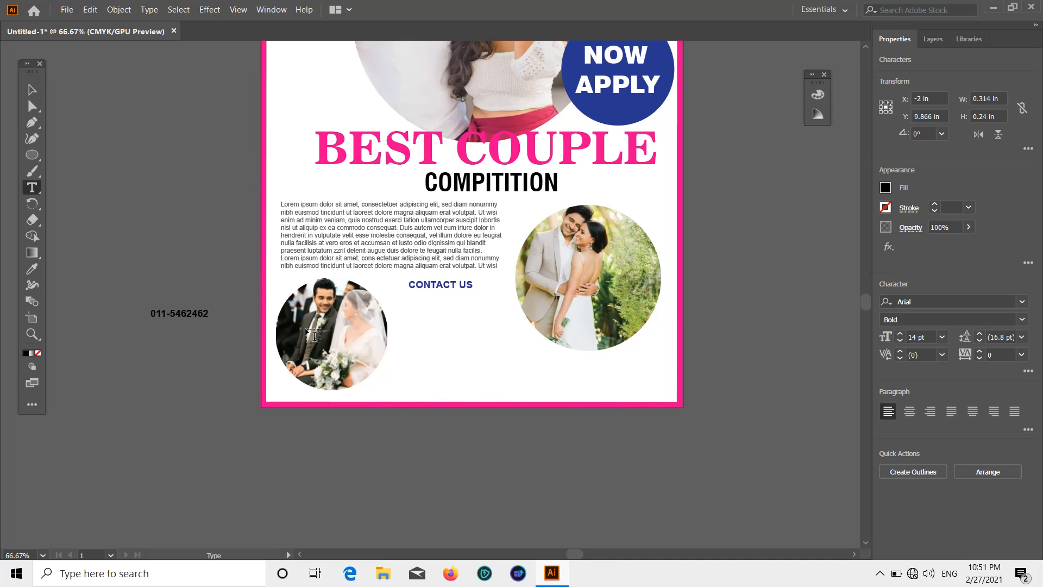
{"action": "left_click", "coordinate": [32, 90]}
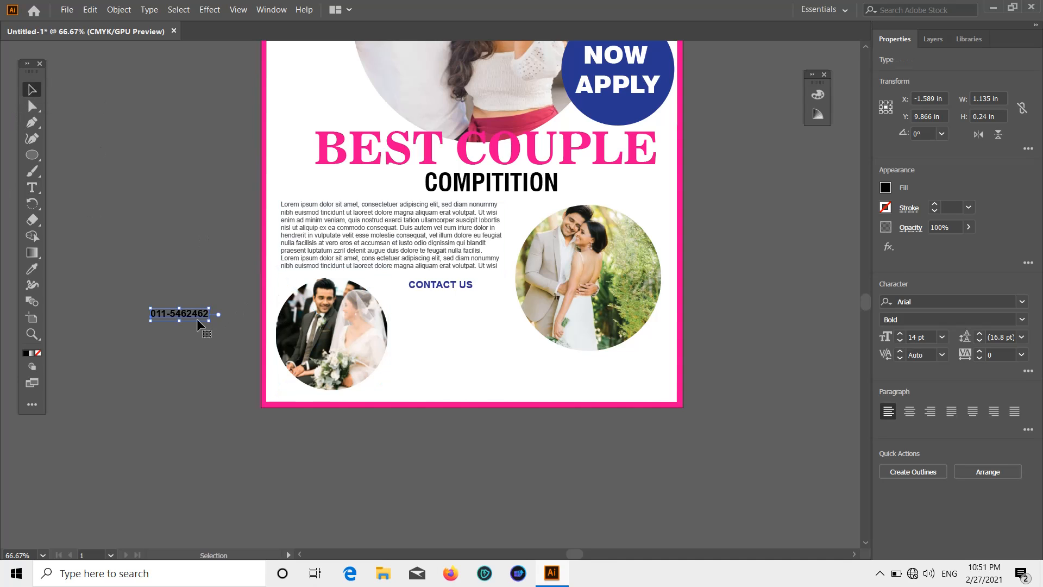
{"action": "left_click_drag", "start_coordinate": [197, 319], "coordinate": [462, 306]}
{"action": "left_click", "coordinate": [694, 293]}
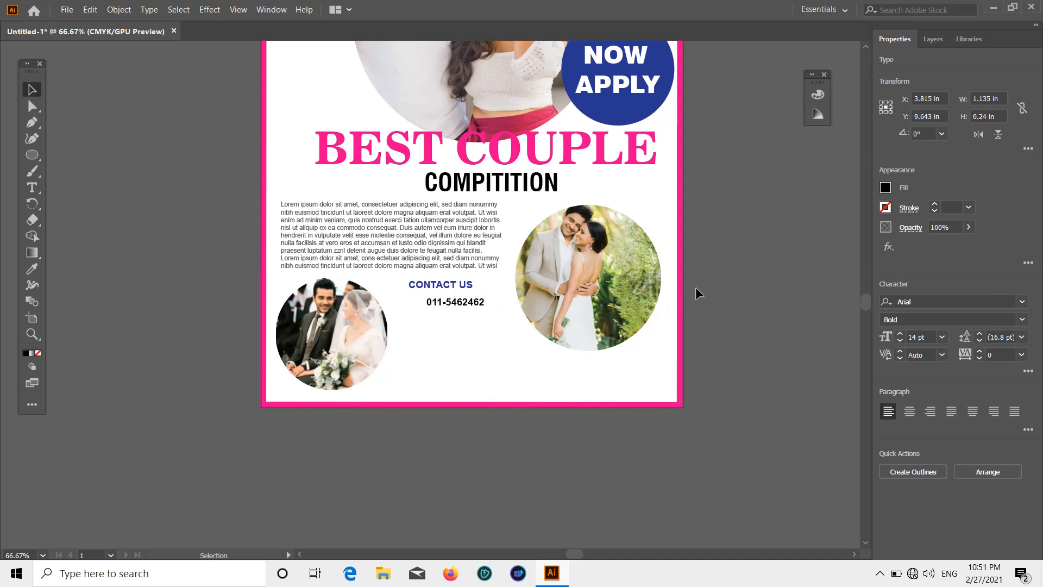
Enlarge the phone number and the CONTACT US heading slightly.
{"action": "left_click", "coordinate": [483, 303]}
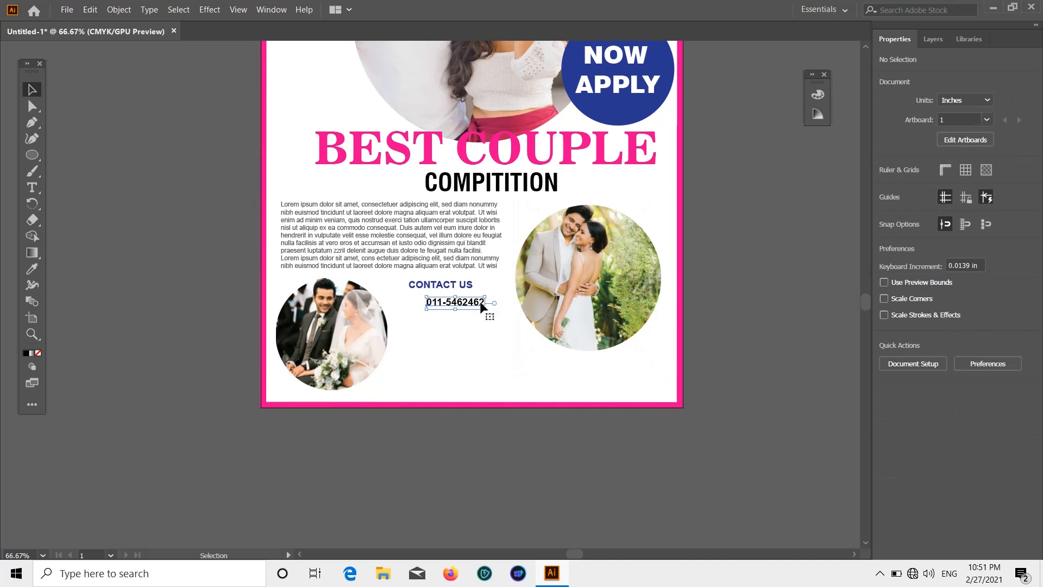
{"action": "mouse_move", "coordinate": [484, 310]}
{"action": "left_mouse_down"}
{"action": "mouse_move", "coordinate": [498, 312]}
{"action": "mouse_move", "coordinate": [479, 293]}
{"action": "mouse_move", "coordinate": [494, 297]}
{"action": "mouse_move", "coordinate": [481, 305]}
{"action": "left_mouse_up"}
{"action": "left_click", "coordinate": [739, 252]}
{"action": "left_click", "coordinate": [470, 286]}
{"action": "left_click", "coordinate": [733, 256]}
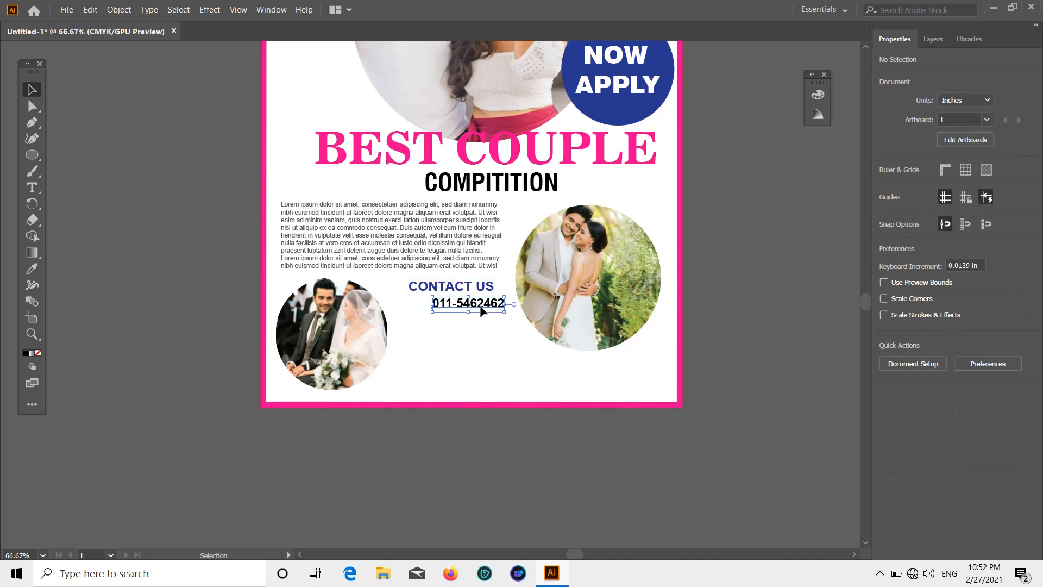
Set the phone number's fill to dark grey.
{"action": "double_click", "coordinate": [466, 305]}
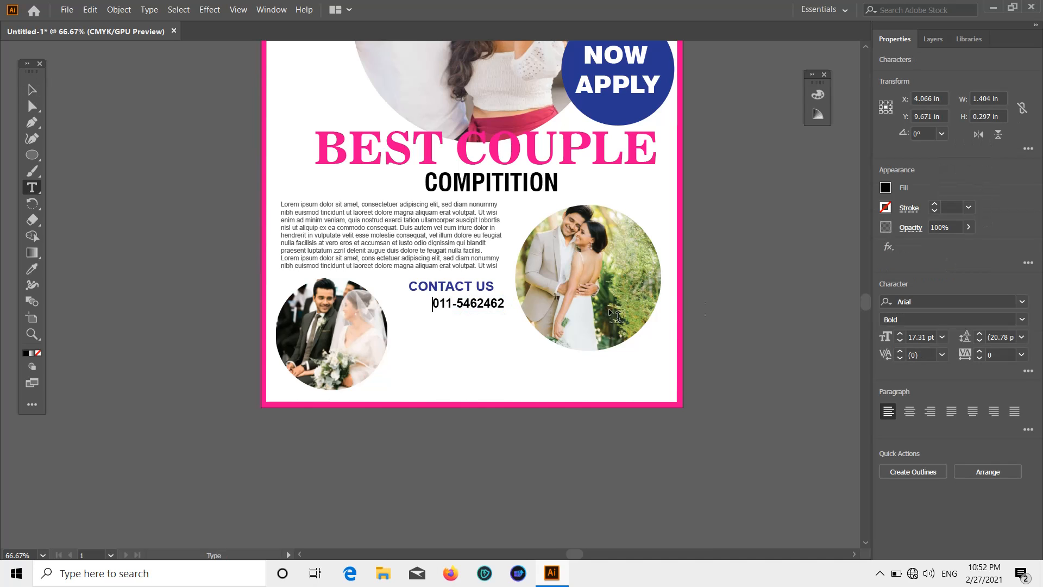
{"action": "key", "text": "ctrl+shift+a"}
{"action": "left_click", "coordinate": [31, 90]}
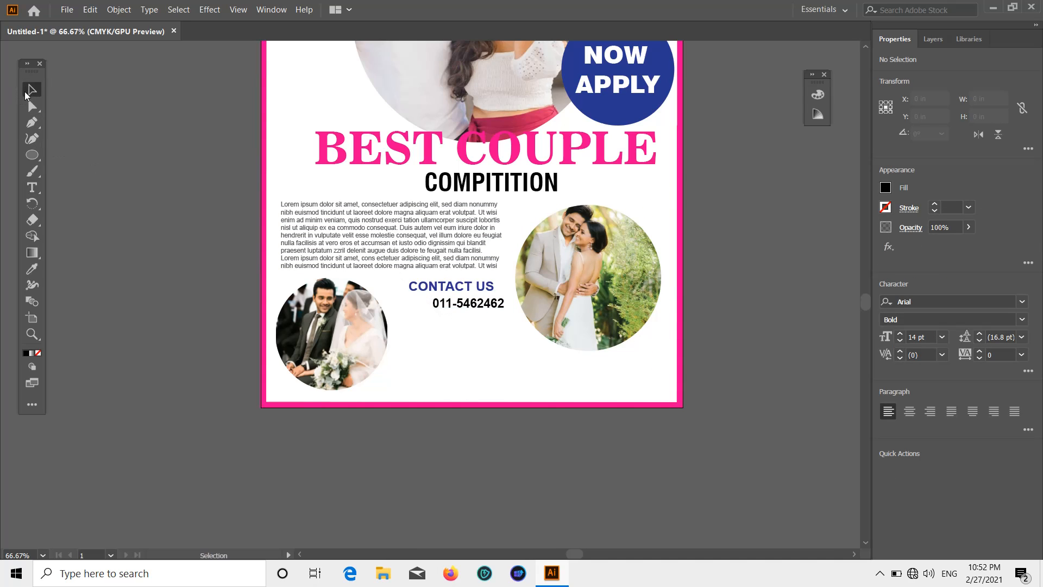
{"action": "left_click", "coordinate": [477, 309]}
{"action": "left_click", "coordinate": [886, 188]}
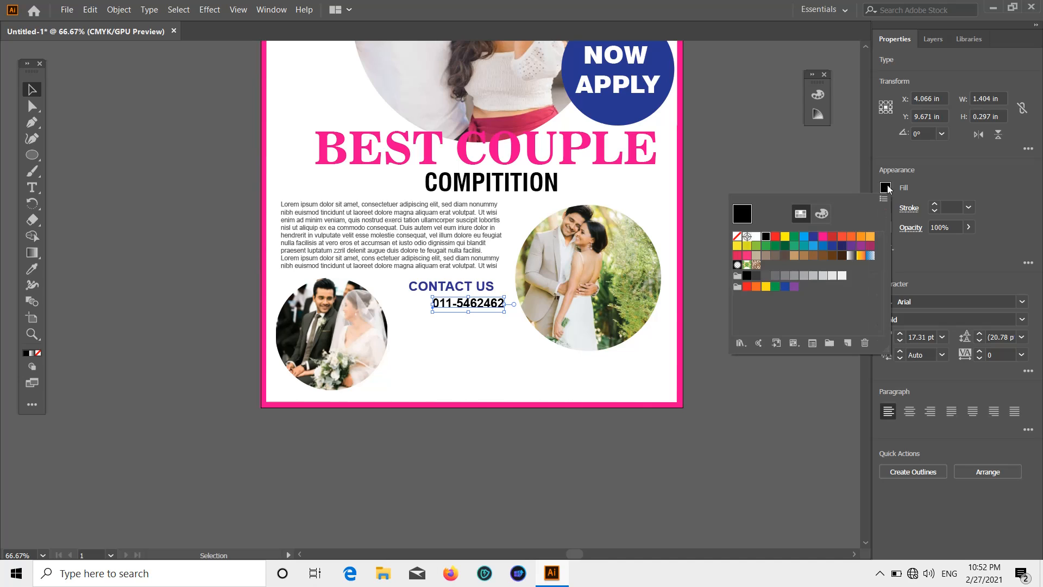
{"action": "left_click", "coordinate": [767, 277]}
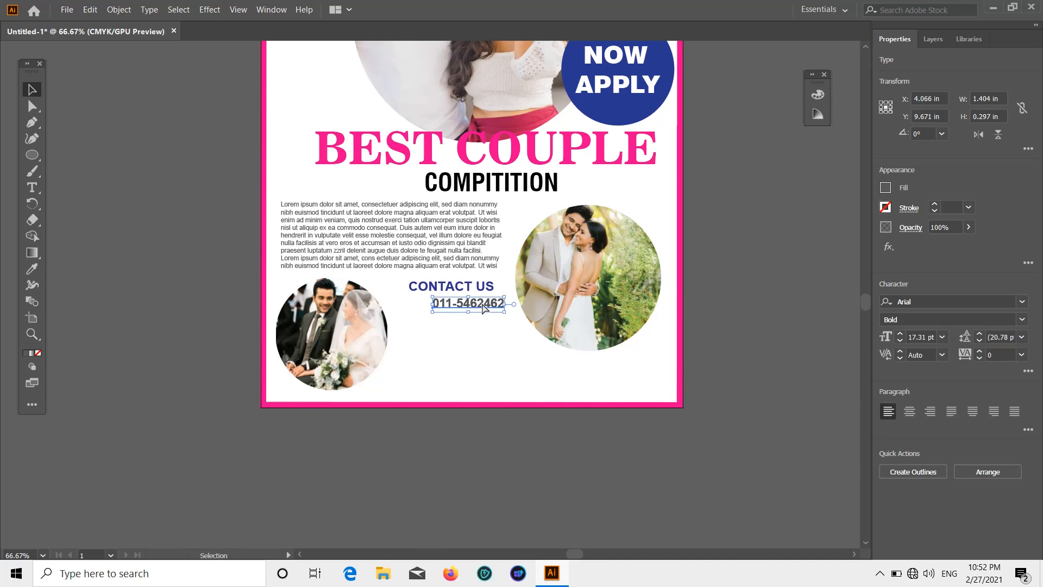
Alt-drag a copy of the phone number onto a second line beneath the first.
{"action": "mouse_move", "coordinate": [482, 303]}
{"action": "left_mouse_down"}
{"action": "mouse_move", "coordinate": [481, 330]}
{"action": "mouse_move", "coordinate": [475, 313]}
{"action": "left_mouse_up"}
{"action": "left_click", "coordinate": [699, 267]}
{"action": "scroll", "coordinate": [700, 269], "scroll_direction": "down", "scroll_amount": 1}
{"action": "scroll", "coordinate": [699, 269], "scroll_direction": "up", "scroll_amount": 1}
{"action": "left_click", "coordinate": [750, 278]}
{"action": "scroll", "coordinate": [750, 278], "scroll_direction": "up", "scroll_amount": 1}
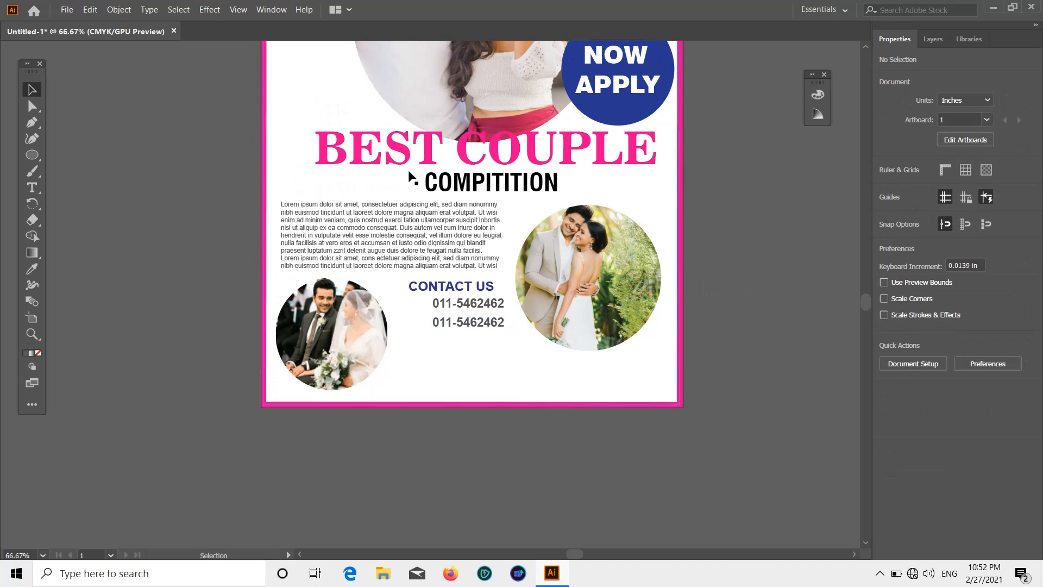
Place the Twitter icon image from the Desktop onto the pasteboard below the poster.
{"action": "left_click", "coordinate": [60, 14]}
{"action": "left_click", "coordinate": [115, 197]}
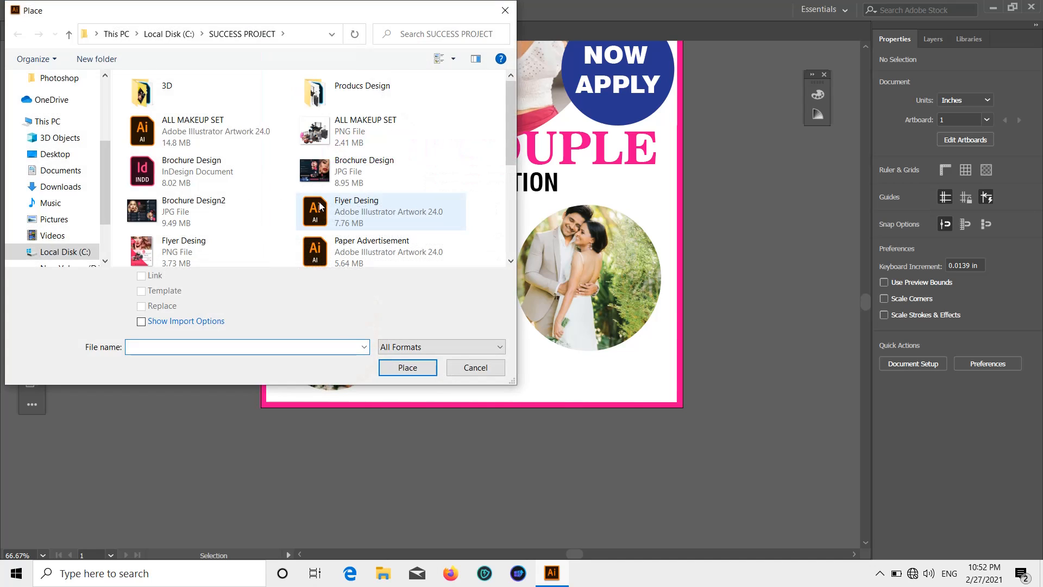
{"action": "scroll", "coordinate": [319, 206], "scroll_direction": "down", "scroll_amount": 3}
{"action": "scroll", "coordinate": [49, 136], "scroll_direction": "up", "scroll_amount": 3}
{"action": "left_click", "coordinate": [54, 105]}
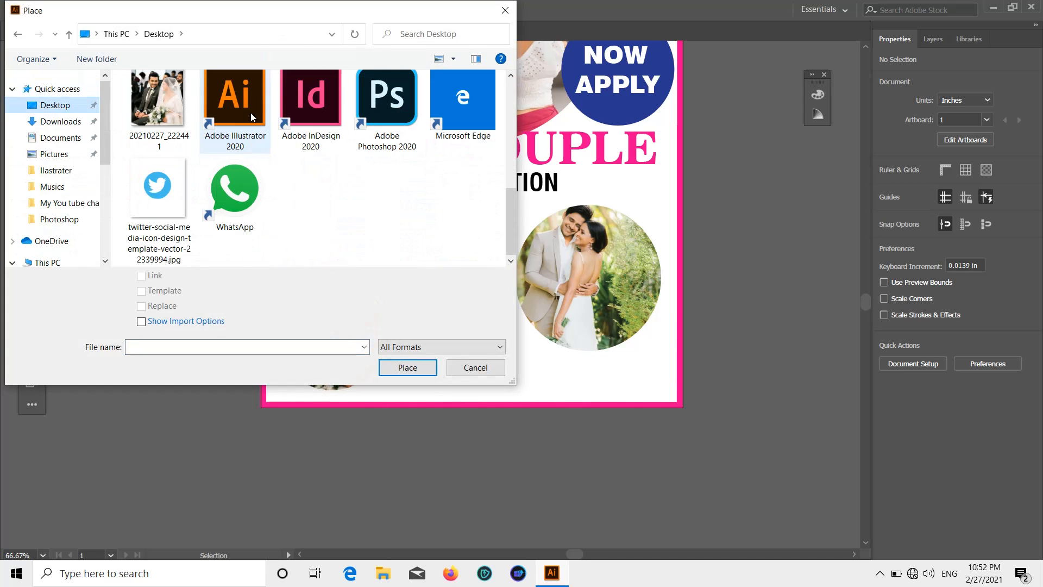
{"action": "double_click", "coordinate": [141, 215]}
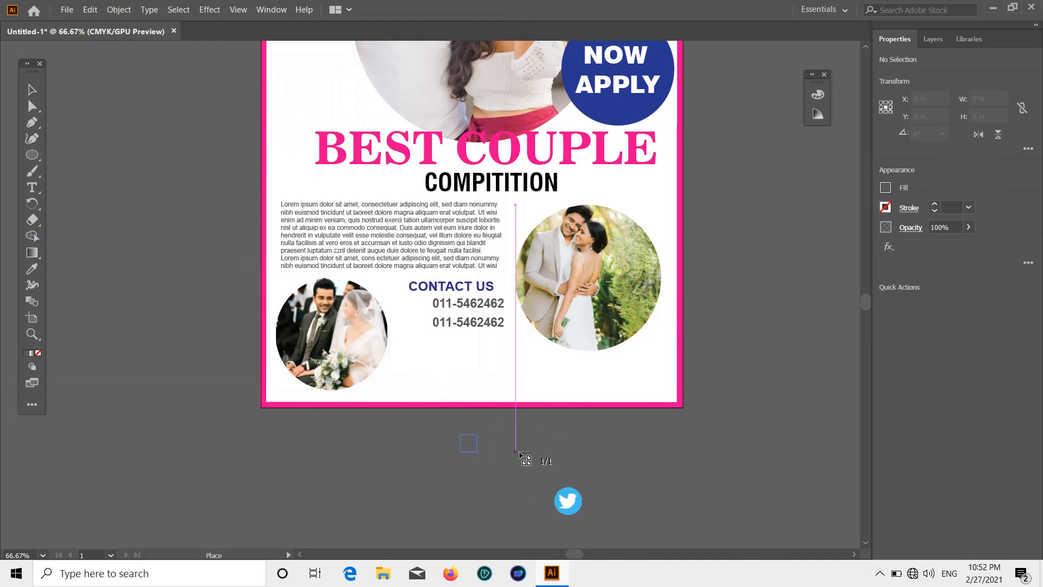
{"action": "left_click", "coordinate": [466, 439]}
{"action": "left_click", "coordinate": [135, 302]}
Place the Facebook icon image next to it below the poster.
{"action": "left_click", "coordinate": [66, 9]}
{"action": "left_click", "coordinate": [120, 204]}
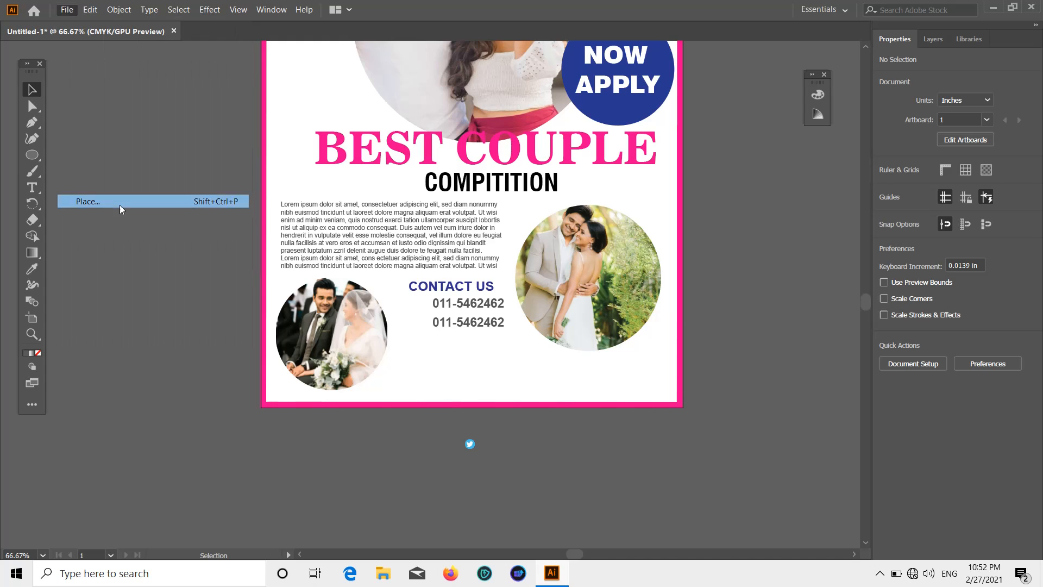
{"action": "scroll", "coordinate": [311, 196], "scroll_direction": "down", "scroll_amount": 5}
{"action": "scroll", "coordinate": [312, 195], "scroll_direction": "up", "scroll_amount": 3}
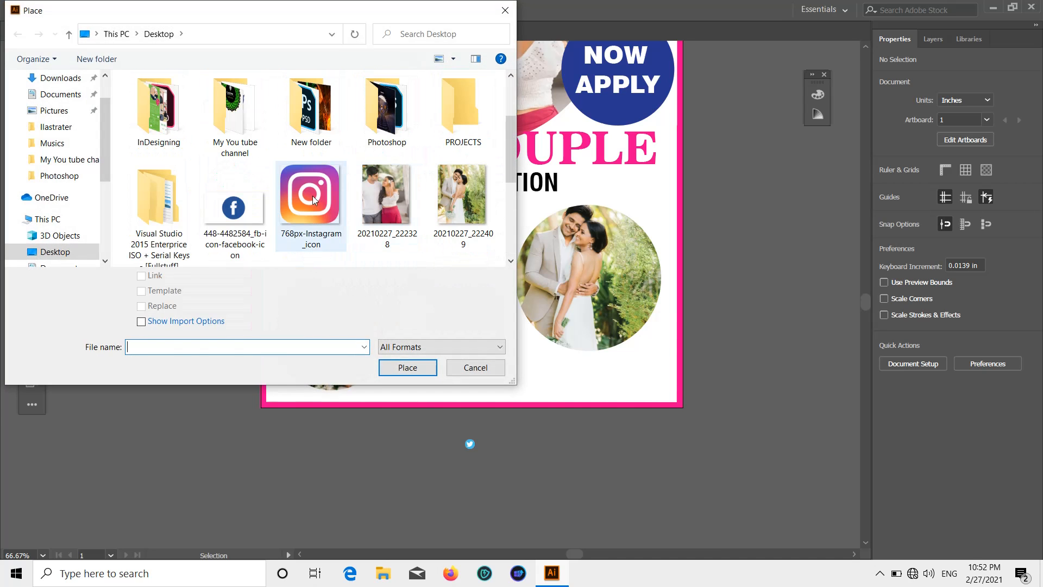
{"action": "double_click", "coordinate": [249, 214]}
{"action": "left_click", "coordinate": [498, 430]}
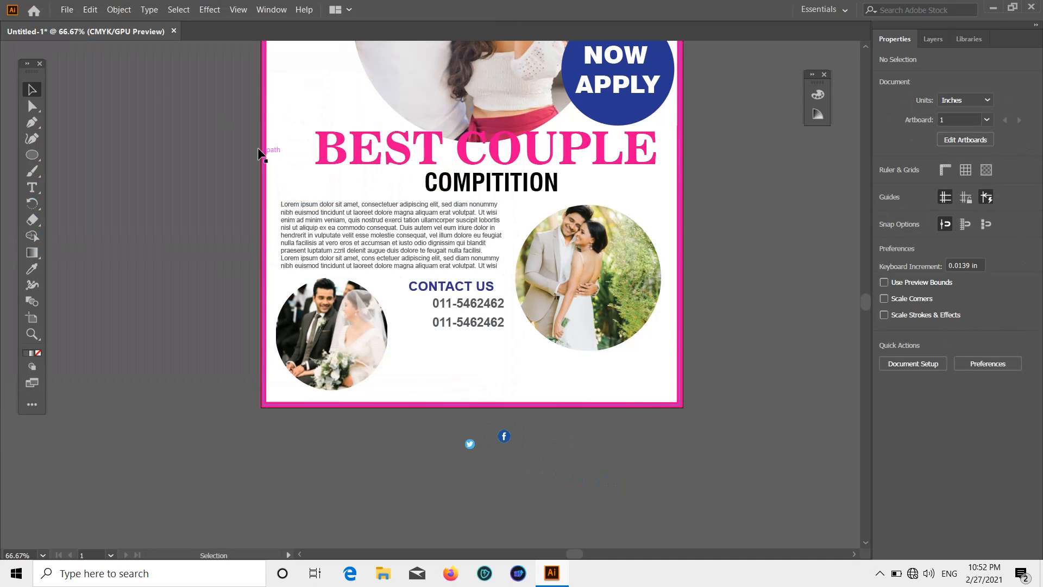
Place the Instagram icon image beside the others below the poster.
{"action": "left_click", "coordinate": [67, 9]}
{"action": "left_click", "coordinate": [128, 201]}
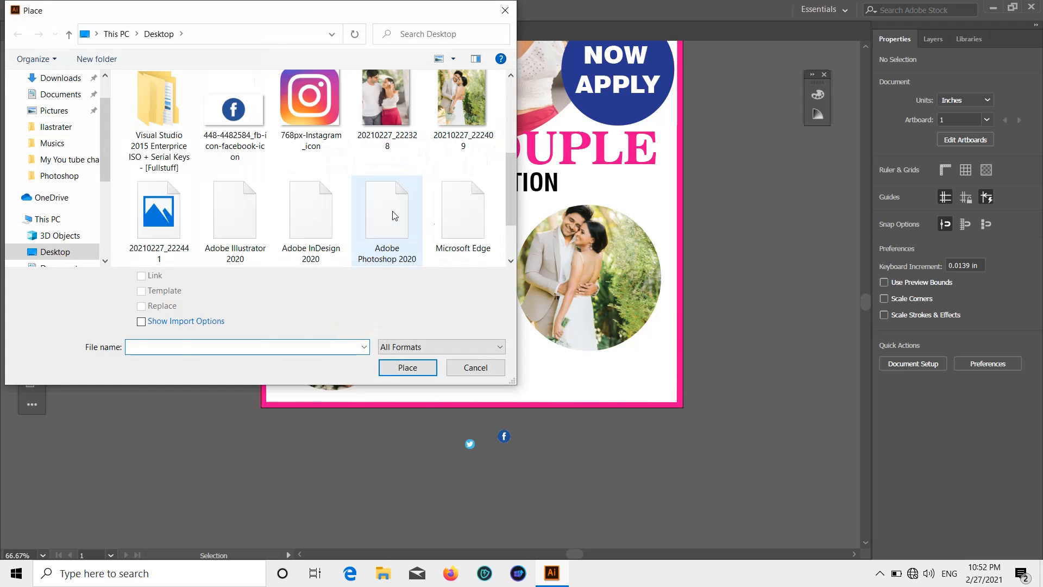
{"action": "double_click", "coordinate": [314, 122]}
{"action": "left_click_drag", "start_coordinate": [527, 419], "coordinate": [553, 445]}
{"action": "left_click", "coordinate": [680, 402]}
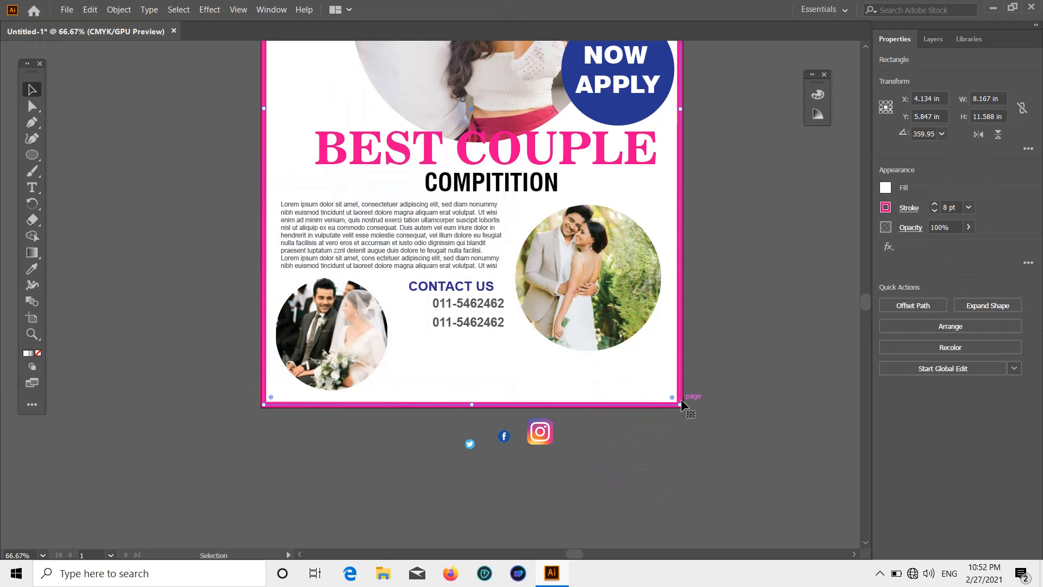
{"action": "scroll", "coordinate": [680, 398], "scroll_direction": "up", "scroll_amount": 5}
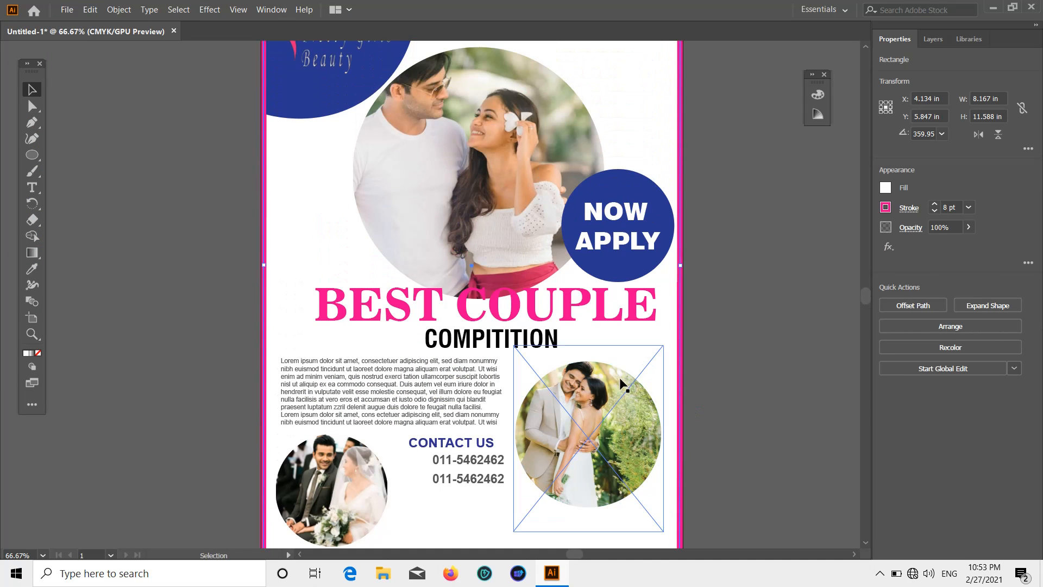
{"action": "scroll", "coordinate": [608, 449], "scroll_direction": "down", "scroll_amount": 4}
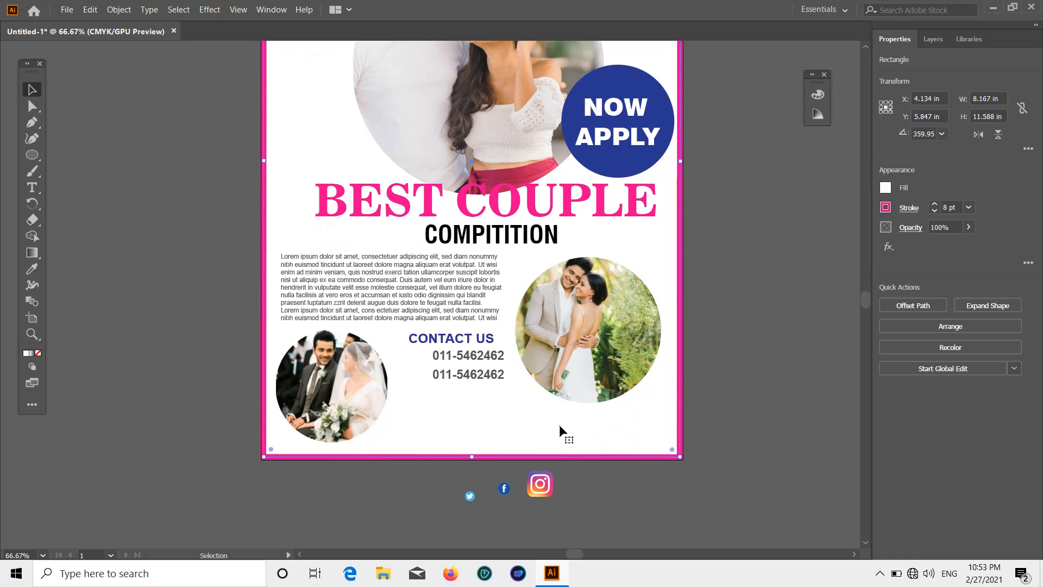
Drag the Facebook, Instagram and Twitter icons onto the poster below the phone numbers.
{"action": "scroll", "coordinate": [543, 436], "scroll_direction": "up", "scroll_amount": 2}
{"action": "scroll", "coordinate": [544, 436], "scroll_direction": "down", "scroll_amount": 1}
{"action": "left_click_drag", "start_coordinate": [462, 503], "coordinate": [260, 342]}
{"action": "left_click_drag", "start_coordinate": [526, 470], "coordinate": [339, 325]}
{"action": "left_click_drag", "start_coordinate": [375, 500], "coordinate": [430, 337]}
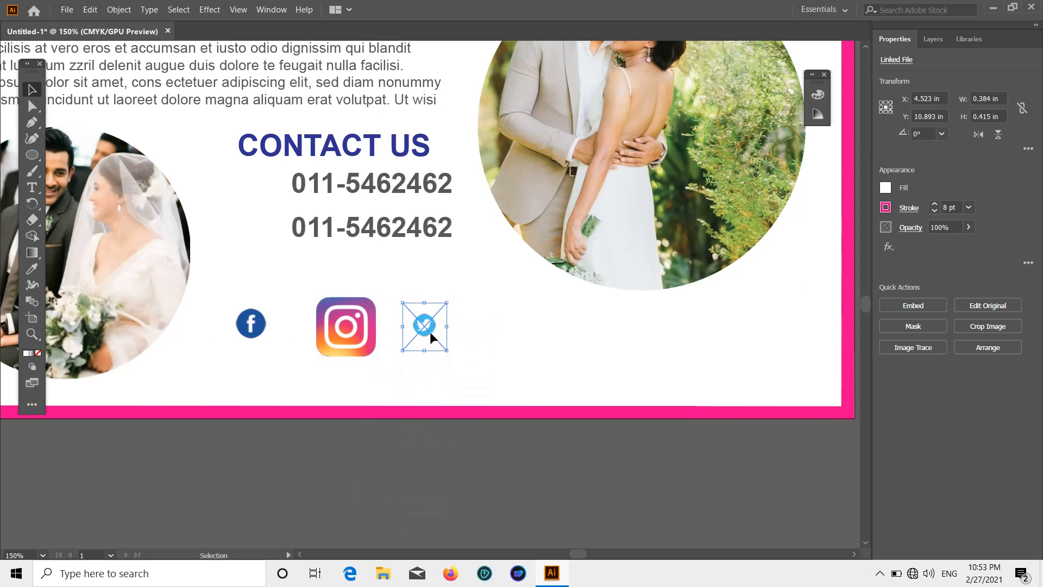
{"action": "left_click", "coordinate": [415, 377]}
{"action": "left_click_drag", "start_coordinate": [443, 321], "coordinate": [476, 321]}
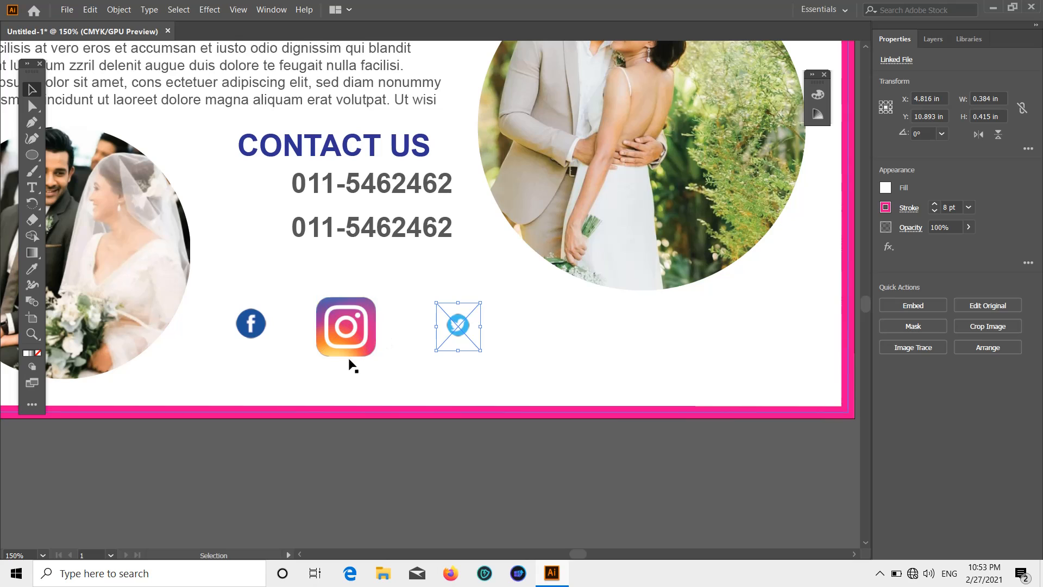
{"action": "left_click_drag", "start_coordinate": [351, 364], "coordinate": [370, 390]}
{"action": "left_click_drag", "start_coordinate": [459, 310], "coordinate": [466, 342]}
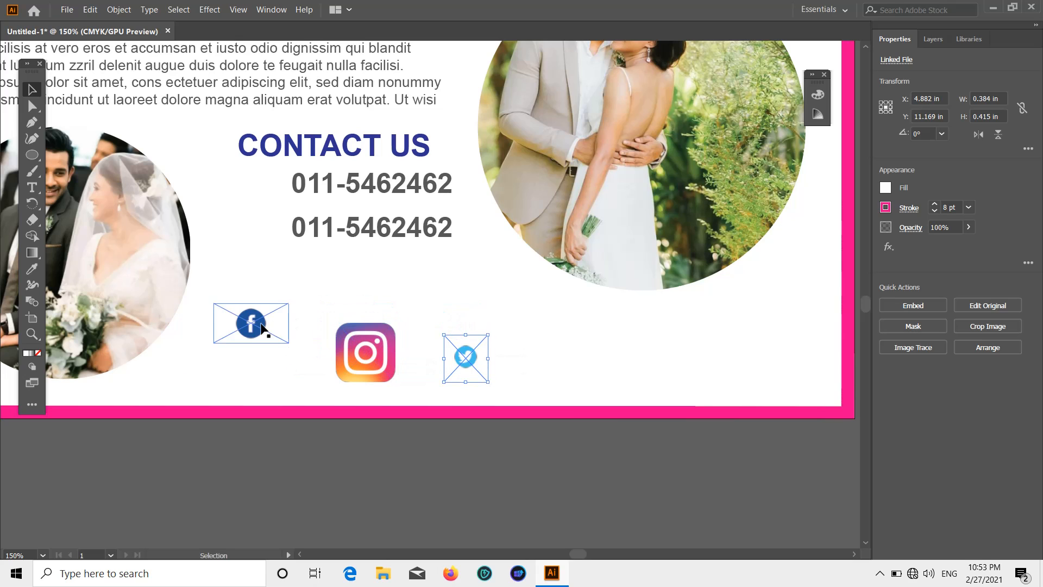
{"action": "left_click_drag", "start_coordinate": [261, 326], "coordinate": [302, 378]}
{"action": "left_click", "coordinate": [363, 424]}
Shrink the Instagram icon slightly and enlarge the Twitter icon to match the others.
{"action": "left_click", "coordinate": [376, 374]}
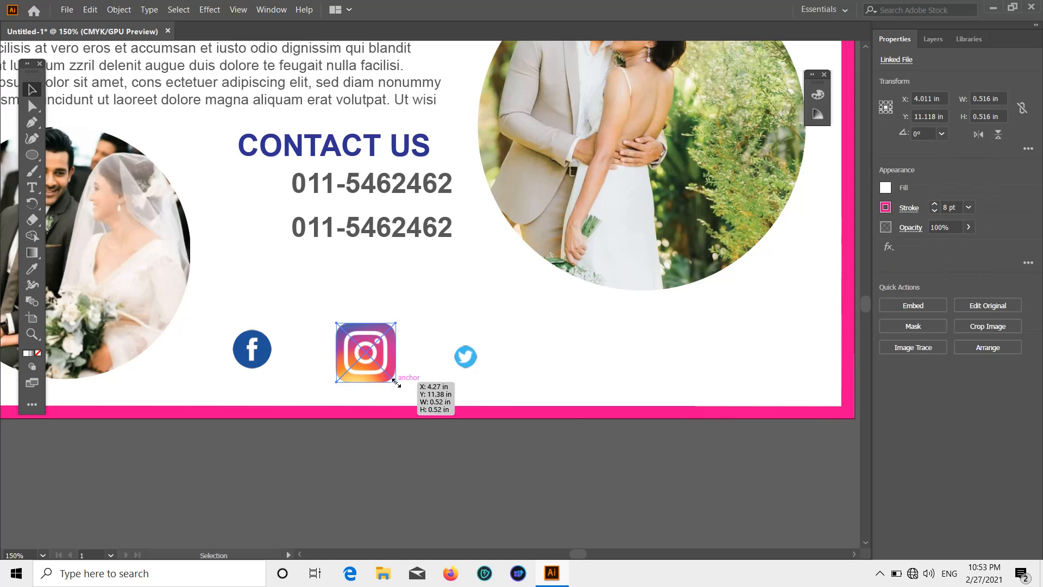
{"action": "left_click_drag", "start_coordinate": [396, 382], "coordinate": [384, 371]}
{"action": "left_click", "coordinate": [408, 405]}
{"action": "left_click", "coordinate": [450, 338]}
{"action": "left_click_drag", "start_coordinate": [450, 336], "coordinate": [403, 293]}
{"action": "left_click", "coordinate": [478, 410]}
{"action": "left_click", "coordinate": [475, 410]}
Line up the Twitter and Facebook icons with Instagram in one row.
{"action": "left_click", "coordinate": [454, 343]}
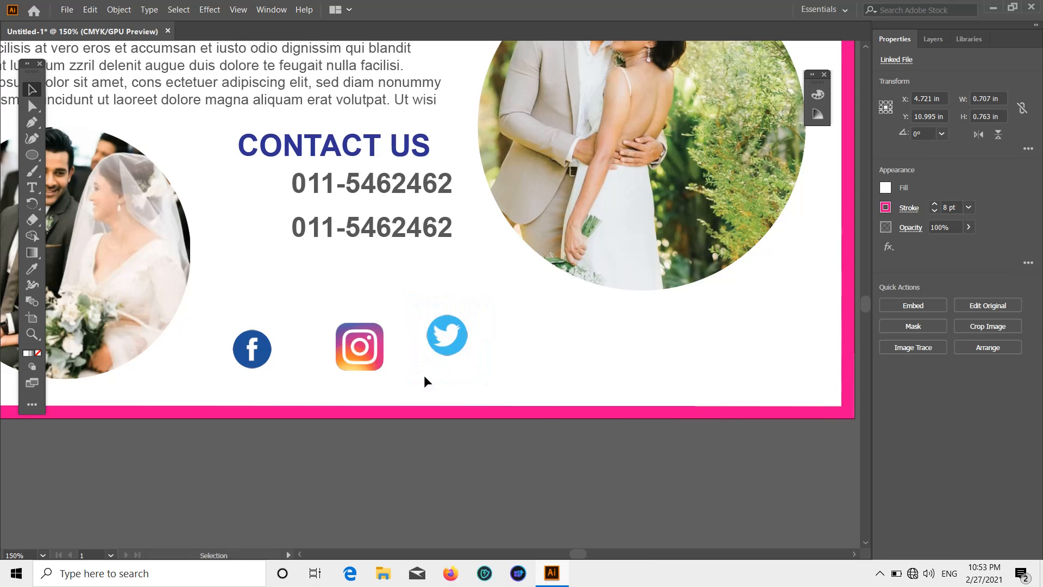
{"action": "left_click_drag", "start_coordinate": [426, 382], "coordinate": [438, 351]}
{"action": "left_click", "coordinate": [387, 396]}
{"action": "left_click", "coordinate": [238, 349]}
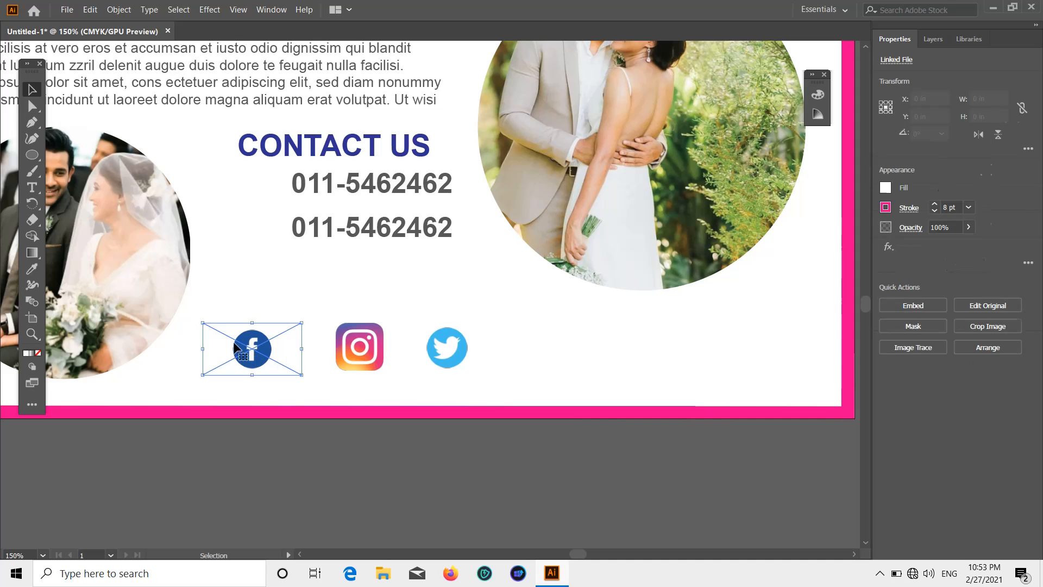
{"action": "left_click_drag", "start_coordinate": [237, 349], "coordinate": [272, 341]}
{"action": "left_click", "coordinate": [383, 431]}
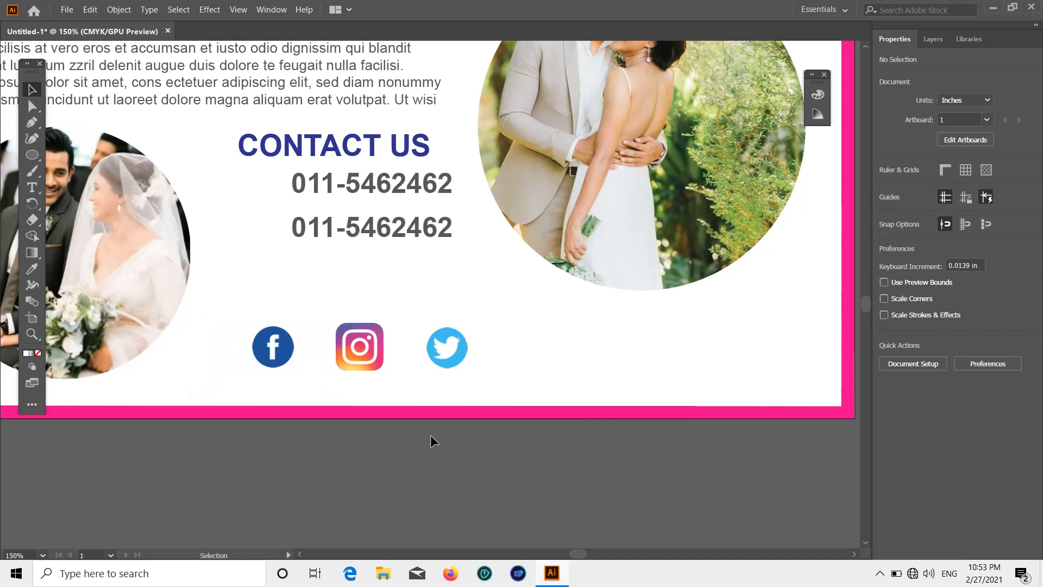
{"action": "scroll", "coordinate": [429, 436], "scroll_direction": "down", "scroll_amount": 1}
{"action": "scroll", "coordinate": [429, 436], "scroll_direction": "up", "scroll_amount": 1}
{"action": "key", "text": "t"}
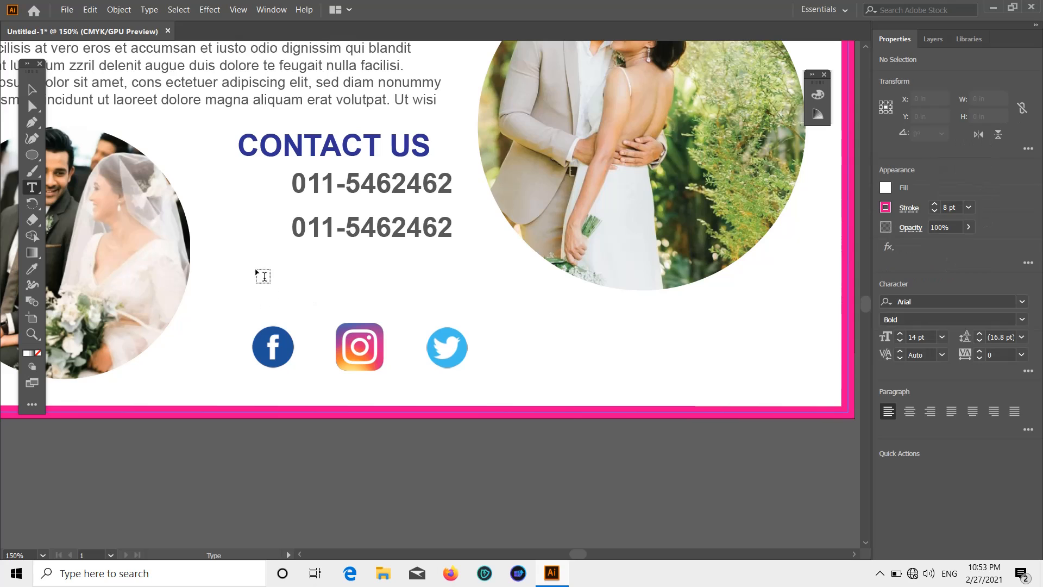
{"action": "left_click", "coordinate": [263, 277]}
{"action": "key", "text": "BackSpace"}
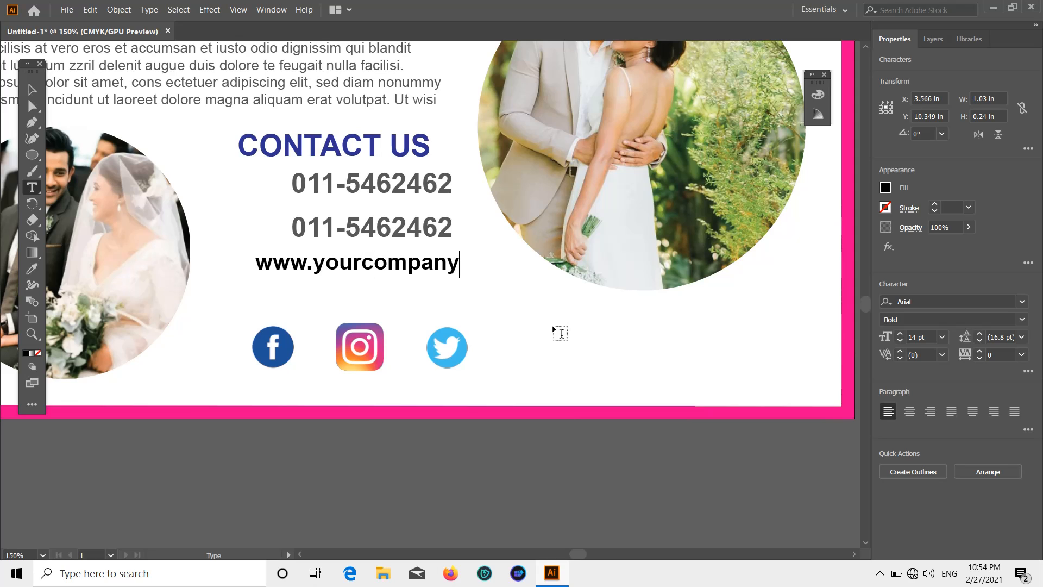
{"action": "left_click", "coordinate": [32, 90]}
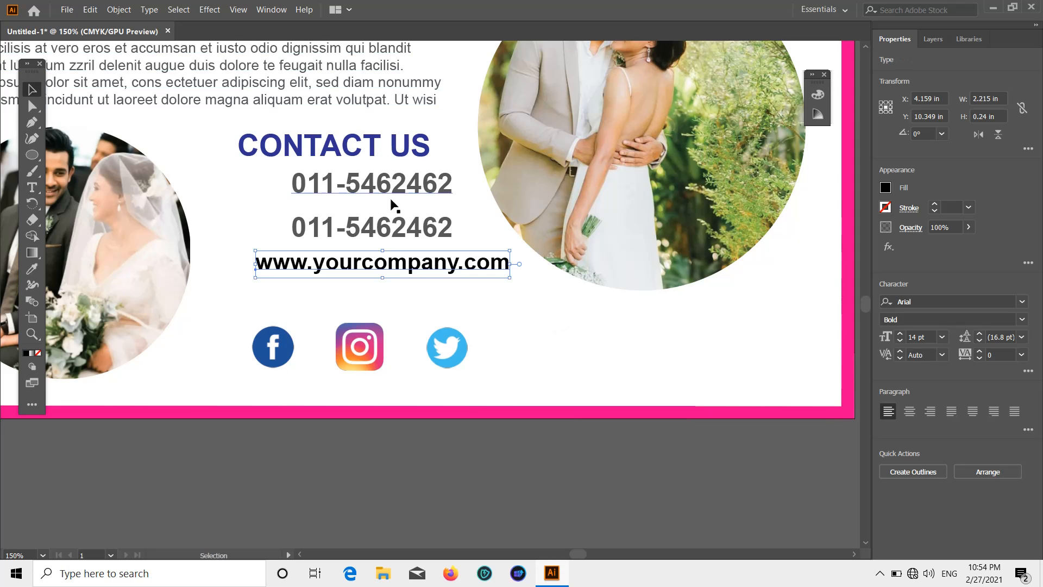
{"action": "left_click", "coordinate": [1003, 353]}
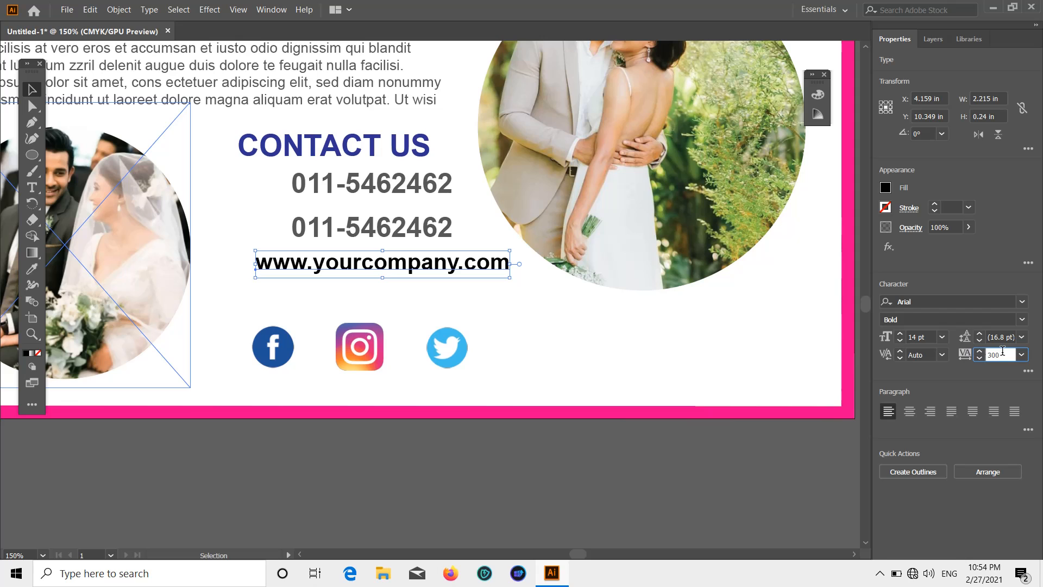
{"action": "key", "text": "Return"}
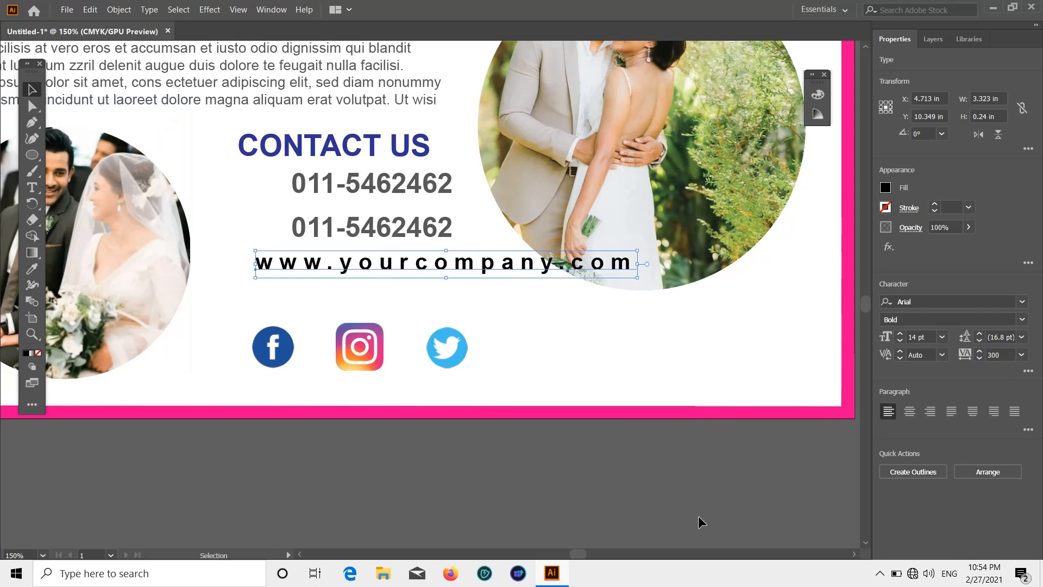
Move the website address down and left, just below the phone numbers.
{"action": "scroll", "coordinate": [697, 497], "scroll_direction": "down", "scroll_amount": 1}
{"action": "scroll", "coordinate": [697, 496], "scroll_direction": "down", "scroll_amount": 2}
{"action": "scroll", "coordinate": [697, 497], "scroll_direction": "up", "scroll_amount": 1}
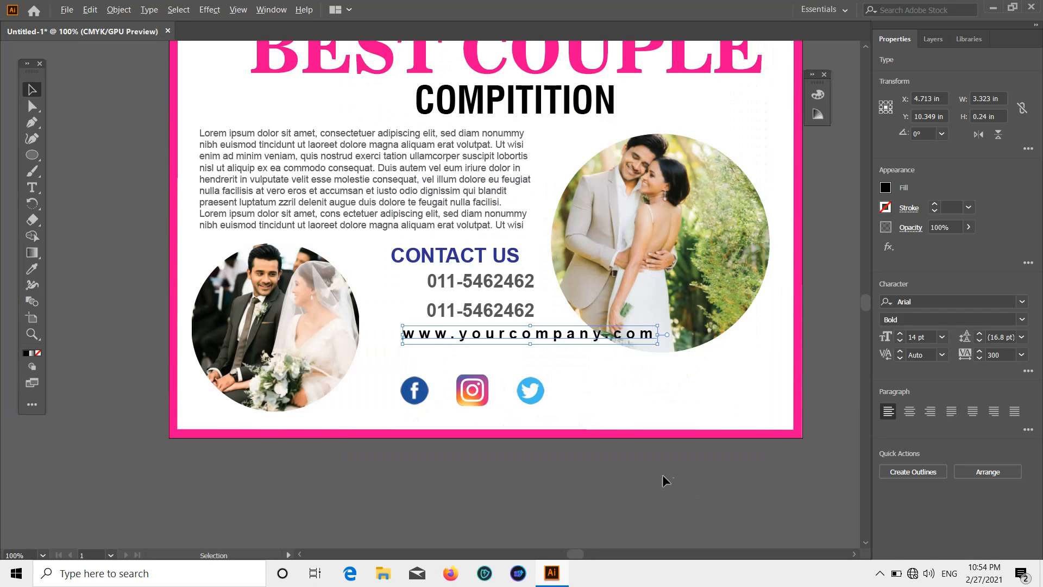
{"action": "scroll", "coordinate": [619, 472], "scroll_direction": "down", "scroll_amount": 2}
{"action": "left_click", "coordinate": [597, 465]}
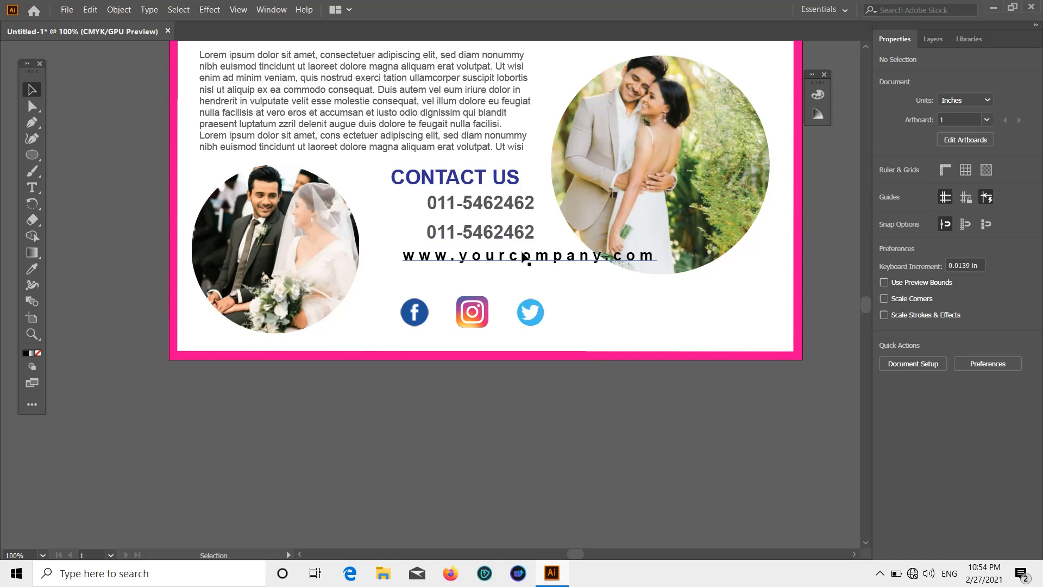
{"action": "left_click_drag", "start_coordinate": [522, 254], "coordinate": [496, 280]}
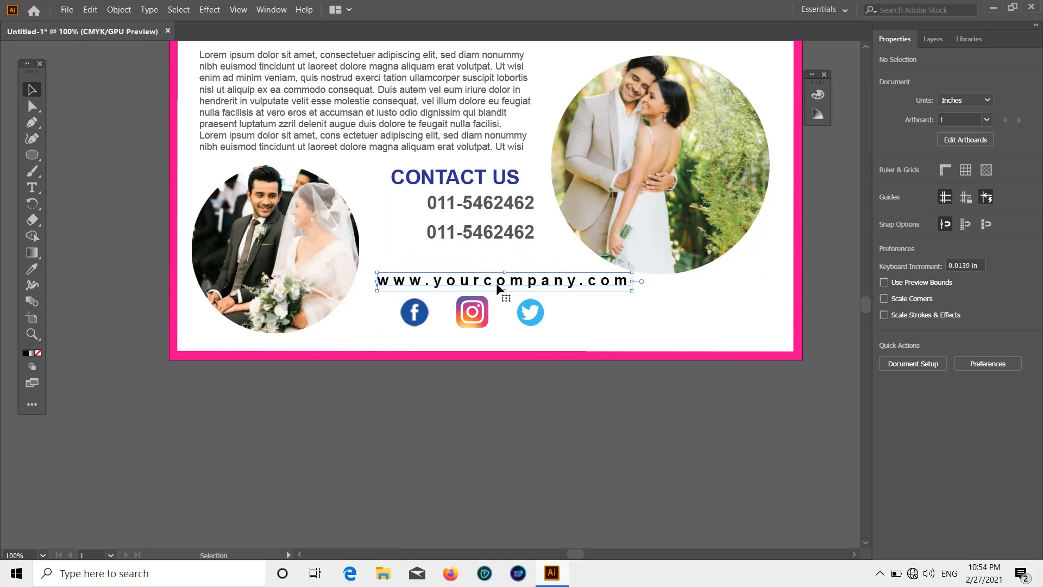
{"action": "left_click", "coordinate": [501, 293]}
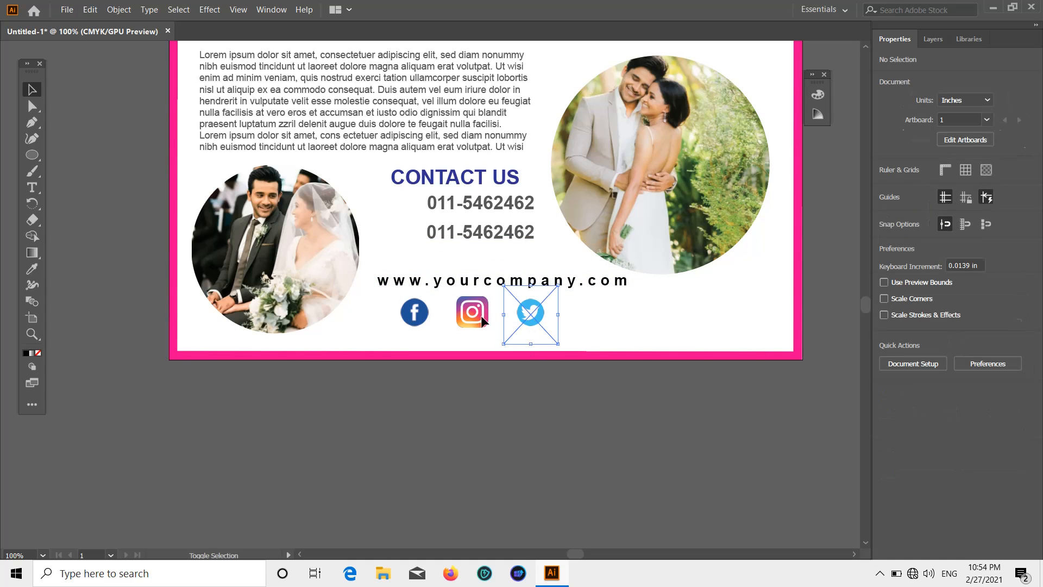
Undo an accidental background move, then put Instagram below the artboard and Facebook lower.
{"action": "left_click", "coordinate": [433, 317]}
{"action": "left_click_drag", "start_coordinate": [495, 319], "coordinate": [494, 392]}
{"action": "key", "text": "ctrl+z"}
{"action": "left_click", "coordinate": [478, 384]}
{"action": "left_click_drag", "start_coordinate": [530, 321], "coordinate": [543, 350]}
{"action": "left_click_drag", "start_coordinate": [415, 315], "coordinate": [407, 351]}
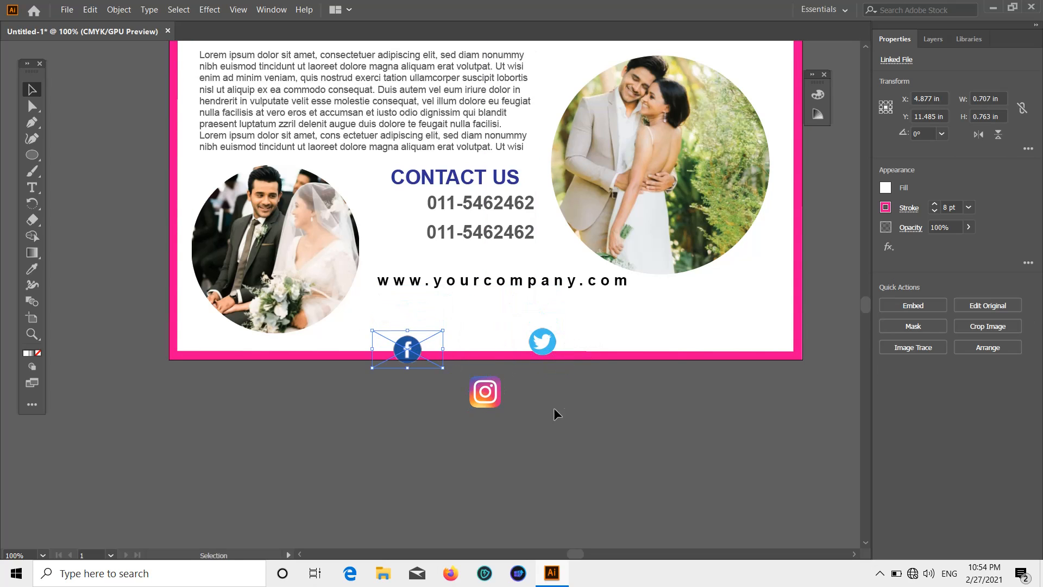
{"action": "left_click", "coordinate": [555, 410]}
Draw a rectangle around the website address with no stroke and a black fill.
{"action": "left_click_drag", "start_coordinate": [26, 161], "coordinate": [71, 153]}
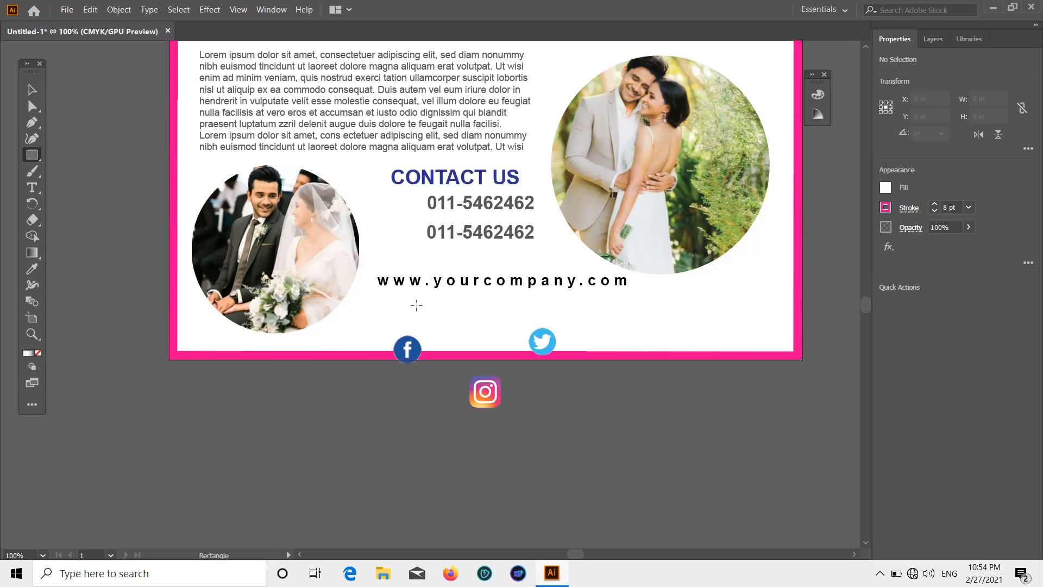
{"action": "left_click_drag", "start_coordinate": [372, 272], "coordinate": [631, 300]}
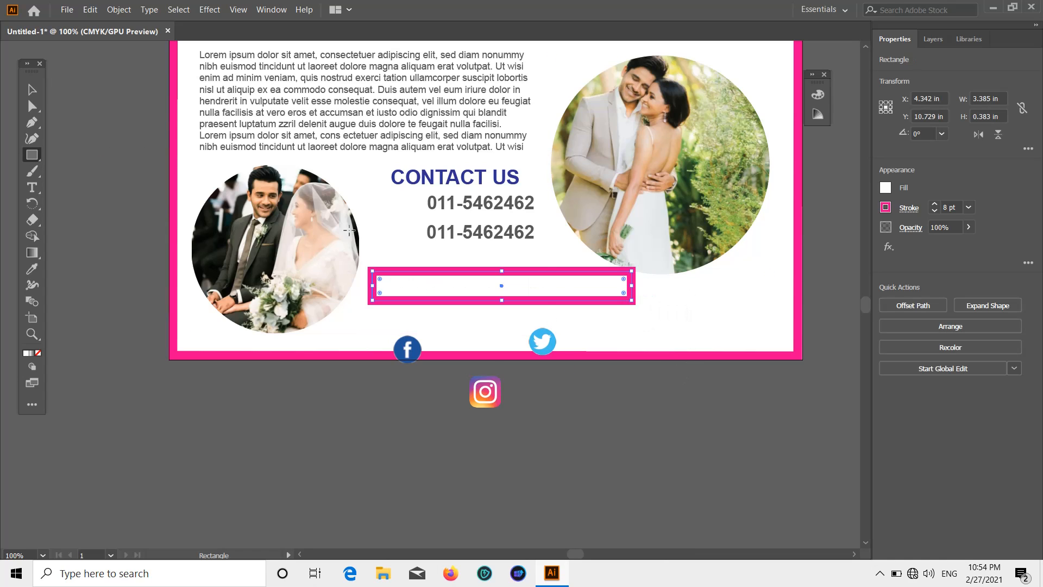
{"action": "left_click", "coordinate": [969, 207]}
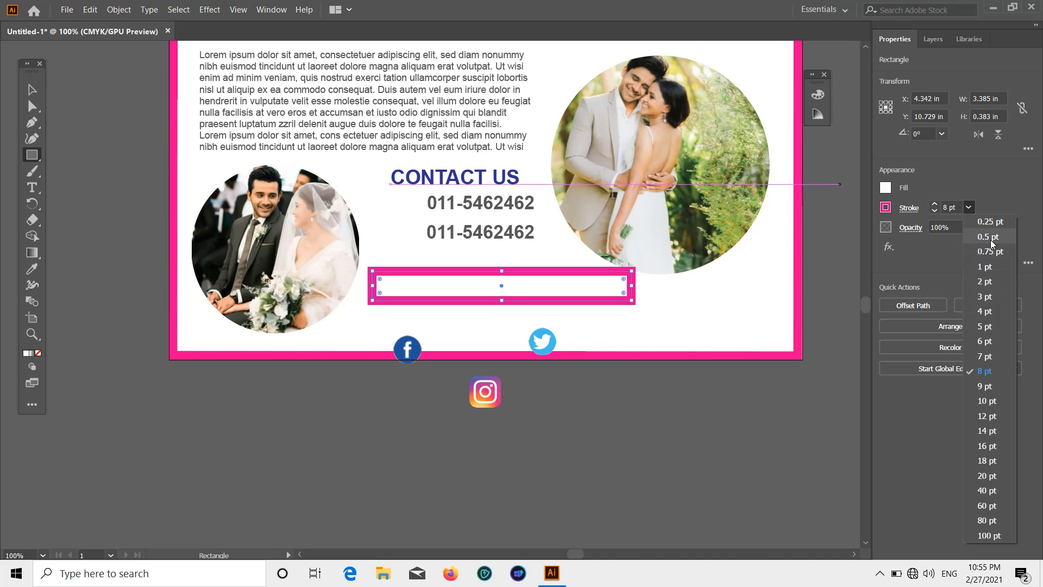
{"action": "left_click", "coordinate": [954, 296]}
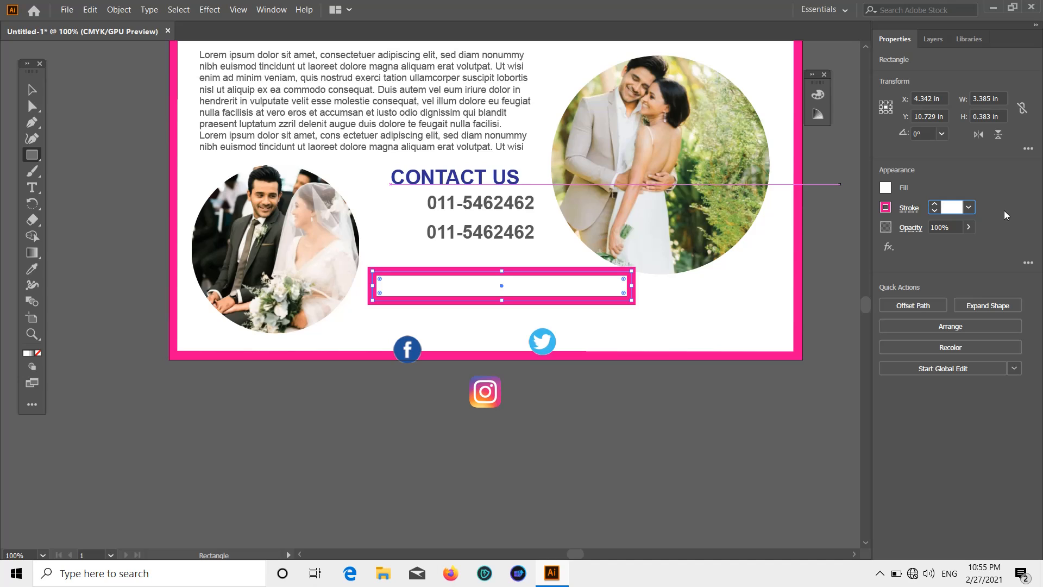
{"action": "left_click", "coordinate": [884, 210]}
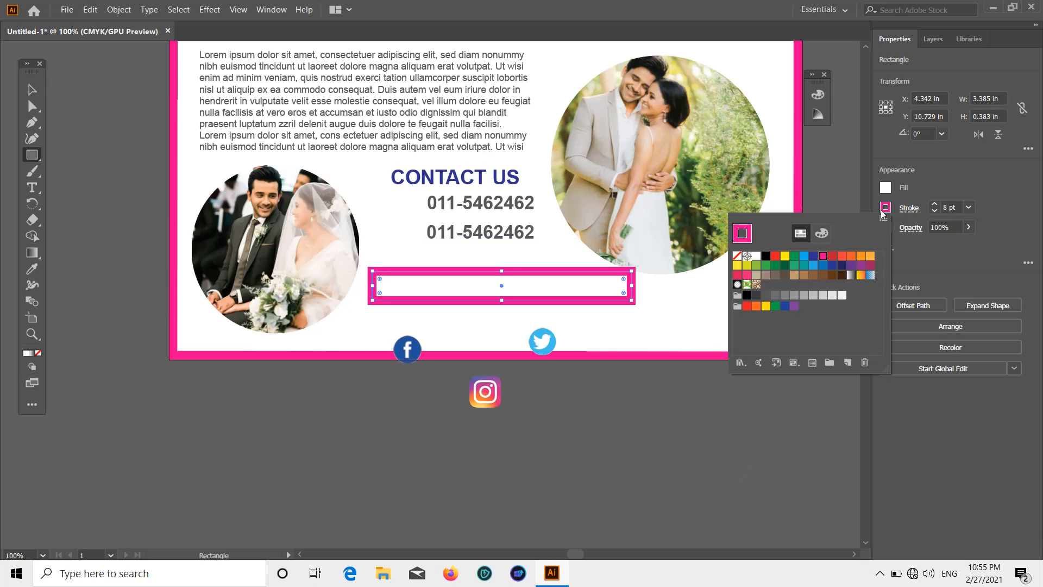
{"action": "left_click", "coordinate": [737, 257]}
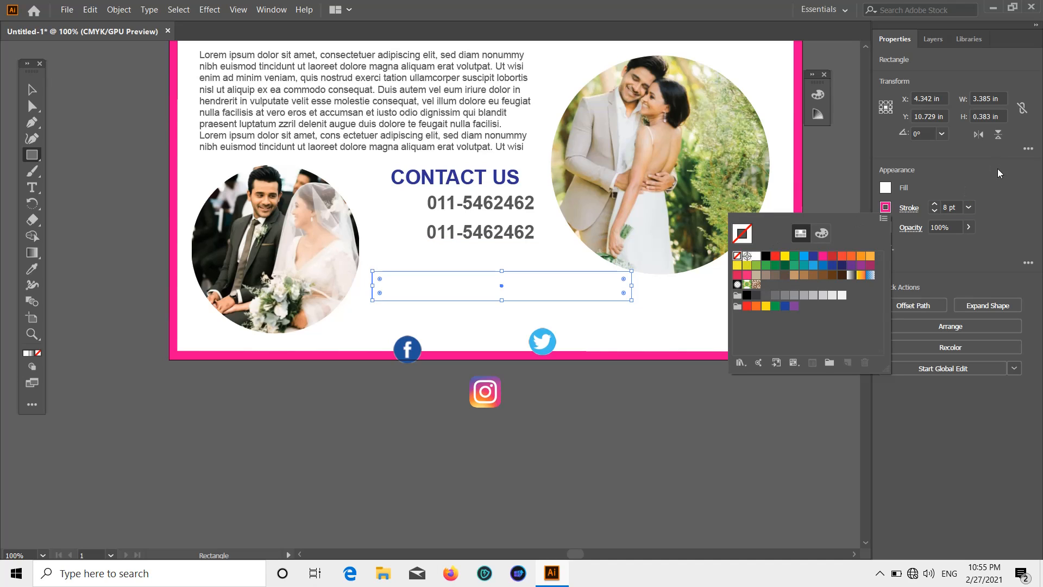
{"action": "left_click", "coordinate": [999, 173]}
{"action": "left_click", "coordinate": [886, 189]}
{"action": "left_click", "coordinate": [767, 238]}
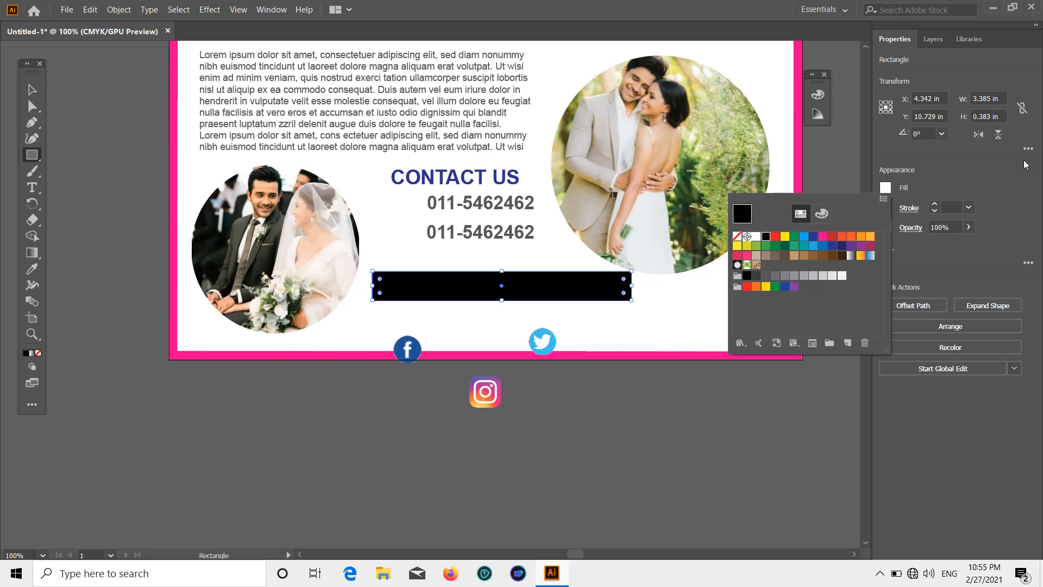
{"action": "key", "text": "Escape"}
Bring the website text in front of the black bar and make it white.
{"action": "left_click", "coordinate": [31, 89]}
{"action": "left_click_drag", "start_coordinate": [473, 281], "coordinate": [465, 302]}
{"action": "right_click", "coordinate": [473, 283]}
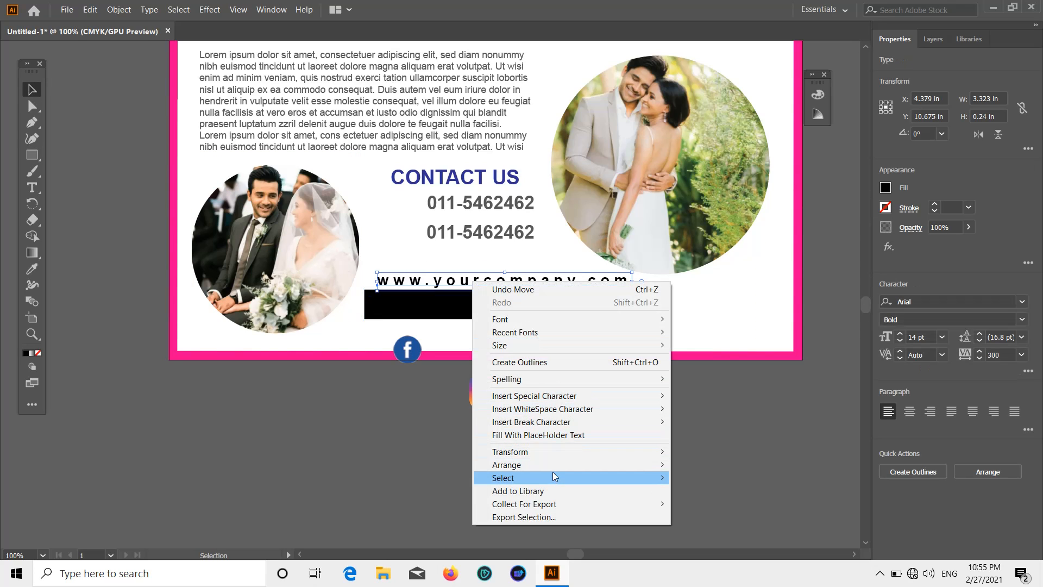
{"action": "mouse_move", "coordinate": [553, 466]}
{"action": "left_click", "coordinate": [707, 465]}
{"action": "left_click", "coordinate": [885, 188]}
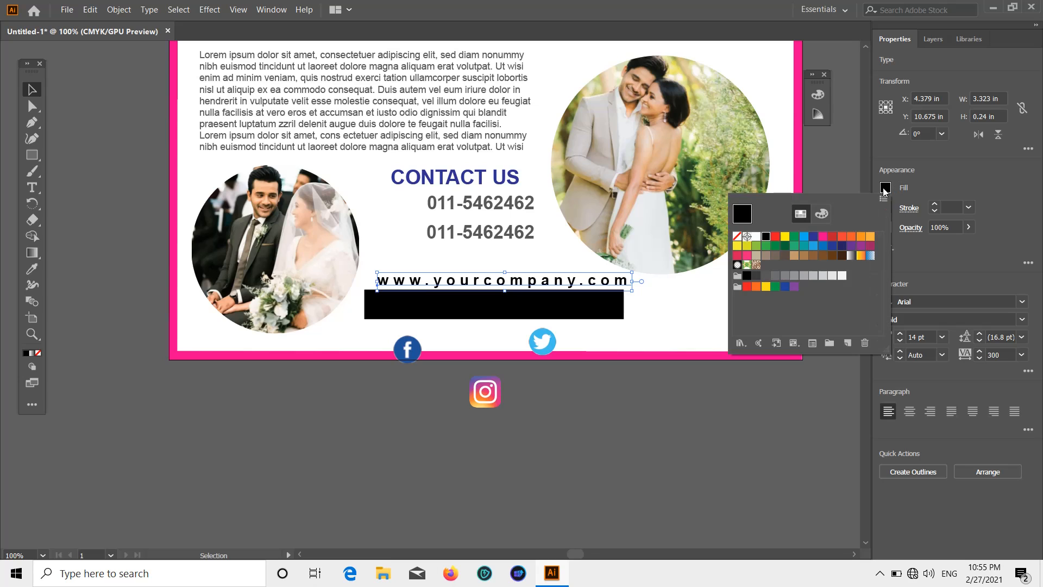
{"action": "left_click", "coordinate": [754, 242]}
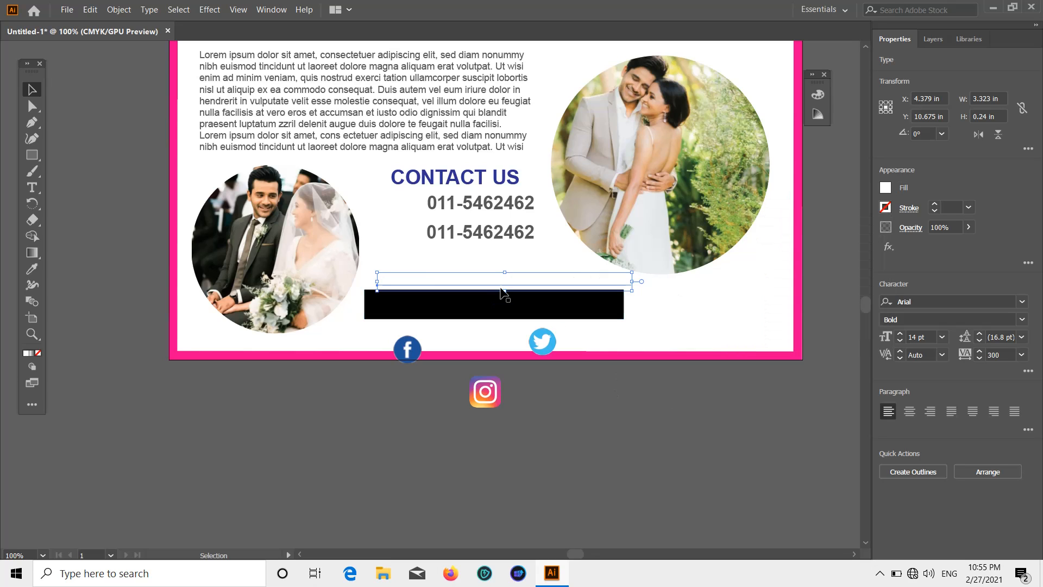
Position the black bar and the white website text so the text sits on the bar.
{"action": "left_click_drag", "start_coordinate": [503, 315], "coordinate": [538, 297]}
{"action": "left_click", "coordinate": [598, 321]}
{"action": "scroll", "coordinate": [709, 355], "scroll_direction": "down", "scroll_amount": 1}
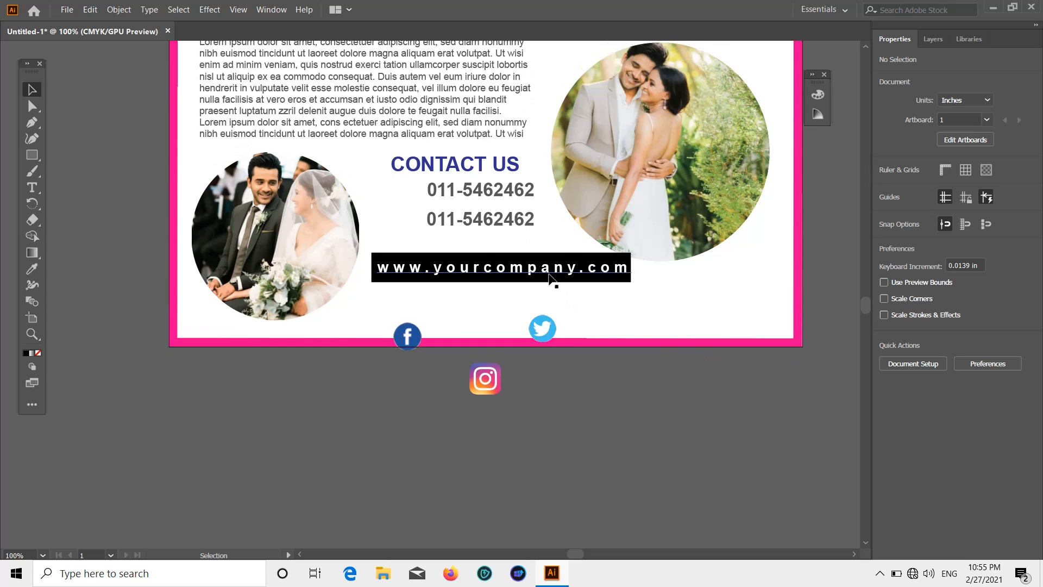
{"action": "scroll", "coordinate": [571, 286], "scroll_direction": "up", "scroll_amount": 2}
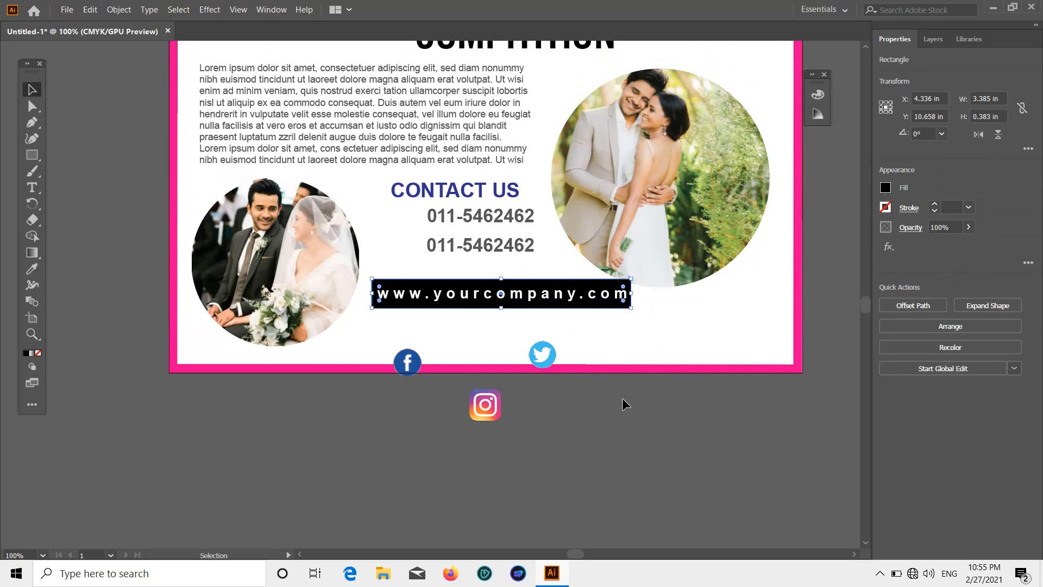
{"action": "left_click", "coordinate": [526, 296], "text": "shift"}
{"action": "left_click", "coordinate": [526, 296], "text": "shift"}
{"action": "left_click", "coordinate": [606, 412]}
{"action": "left_click", "coordinate": [608, 347]}
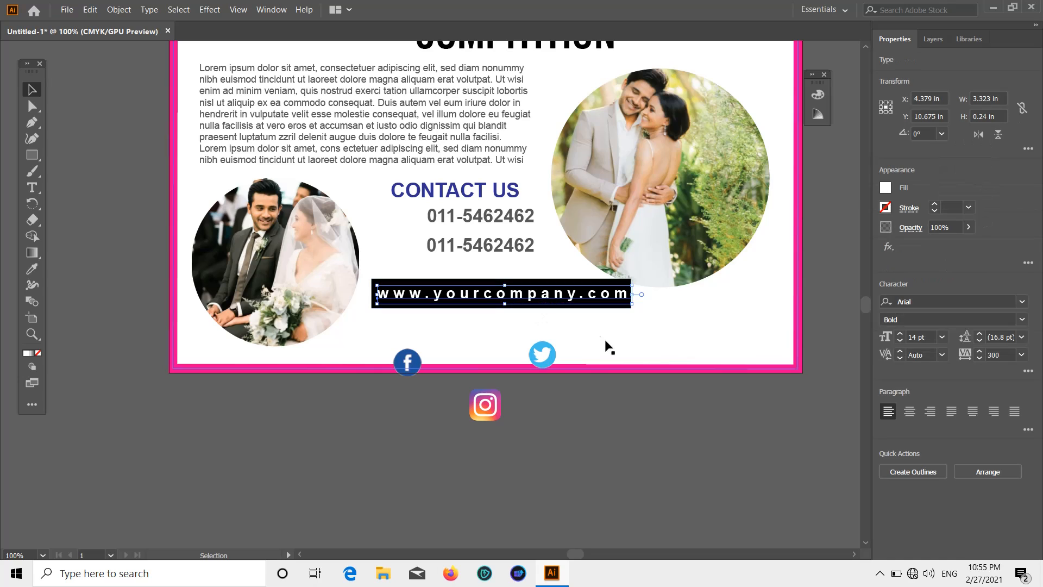
{"action": "left_click", "coordinate": [576, 326]}
{"action": "left_click_drag", "start_coordinate": [556, 306], "coordinate": [532, 308]}
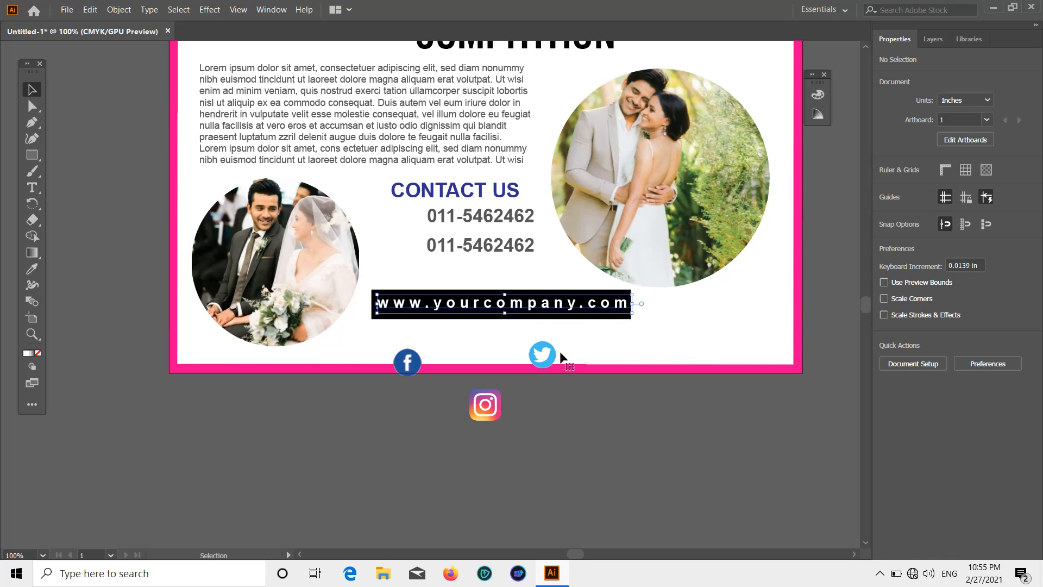
{"action": "left_click", "coordinate": [719, 439]}
Lower the black website bar's opacity to 69%.
{"action": "scroll", "coordinate": [712, 454], "scroll_direction": "up", "scroll_amount": 1}
{"action": "scroll", "coordinate": [712, 454], "scroll_direction": "down", "scroll_amount": 2}
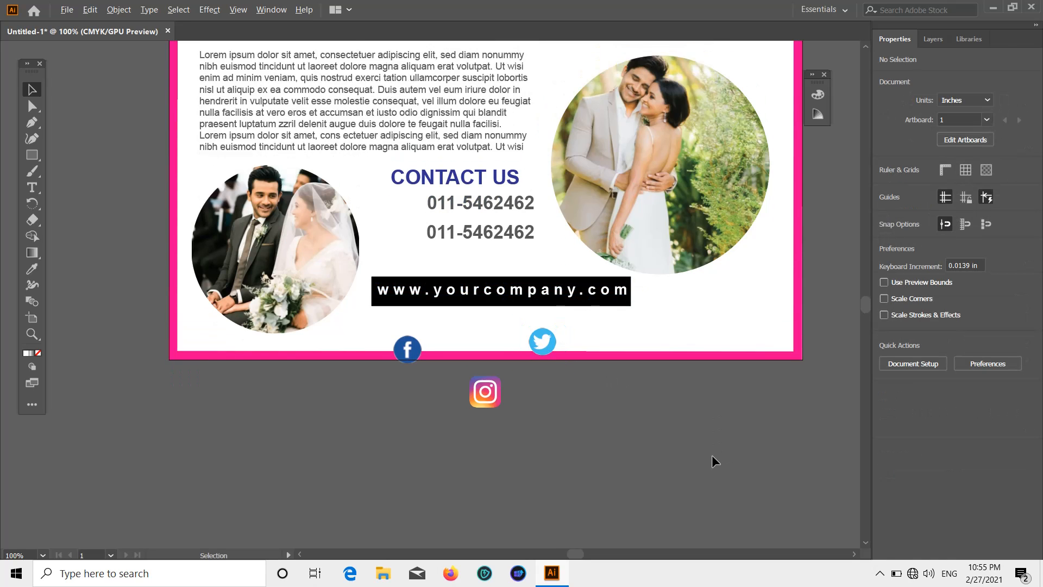
{"action": "scroll", "coordinate": [712, 455], "scroll_direction": "down", "scroll_amount": 1}
{"action": "scroll", "coordinate": [683, 437], "scroll_direction": "up", "scroll_amount": 1}
{"action": "scroll", "coordinate": [683, 437], "scroll_direction": "up", "scroll_amount": 2}
{"action": "left_click", "coordinate": [563, 279]}
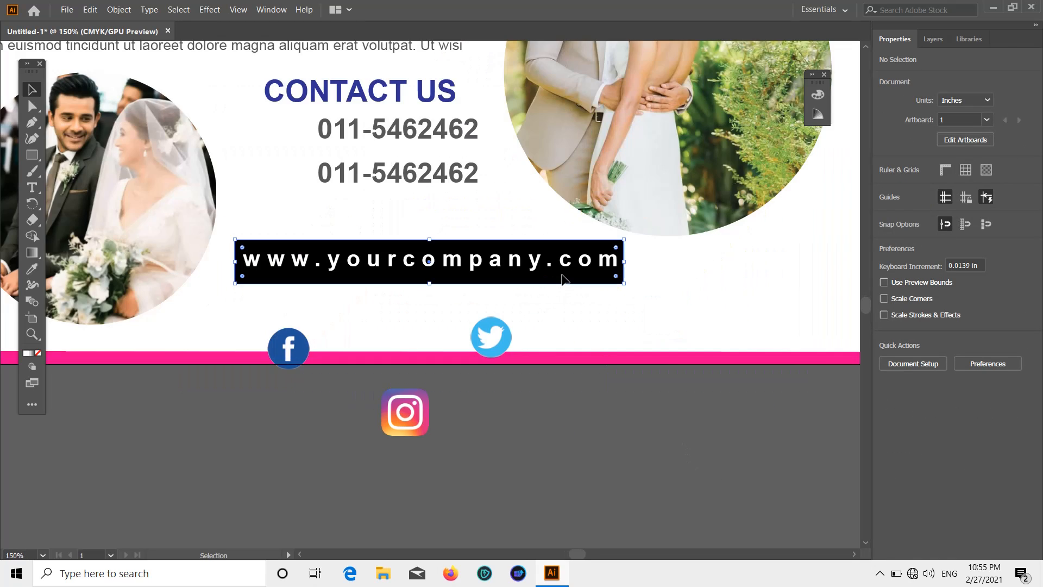
{"action": "left_click", "coordinate": [969, 227]}
{"action": "left_click_drag", "start_coordinate": [969, 243], "coordinate": [951, 246]}
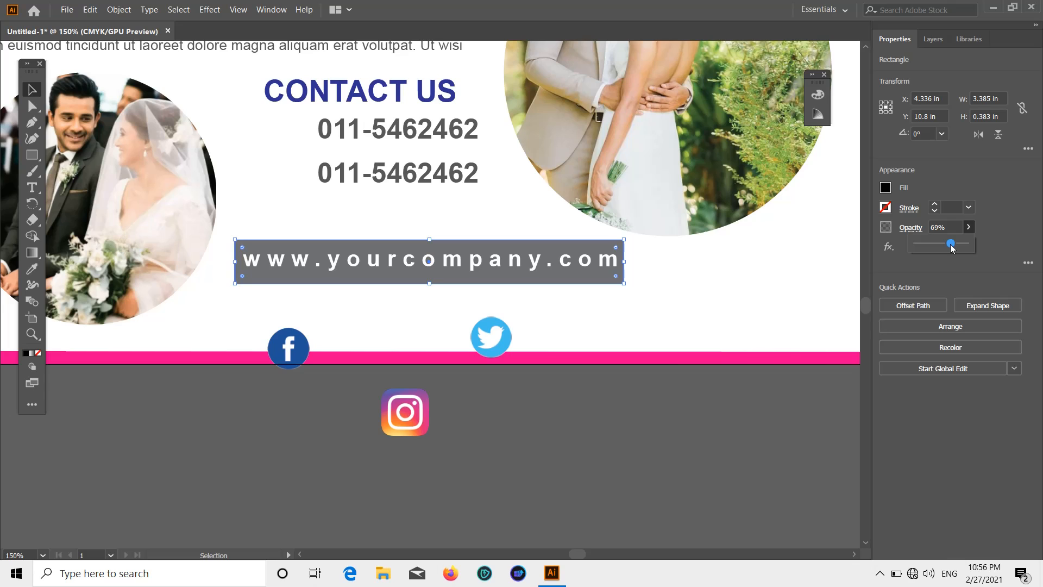
{"action": "left_click", "coordinate": [704, 423]}
Move the Instagram and Facebook icons up into a row under the website bar.
{"action": "scroll", "coordinate": [733, 435], "scroll_direction": "down", "scroll_amount": 1}
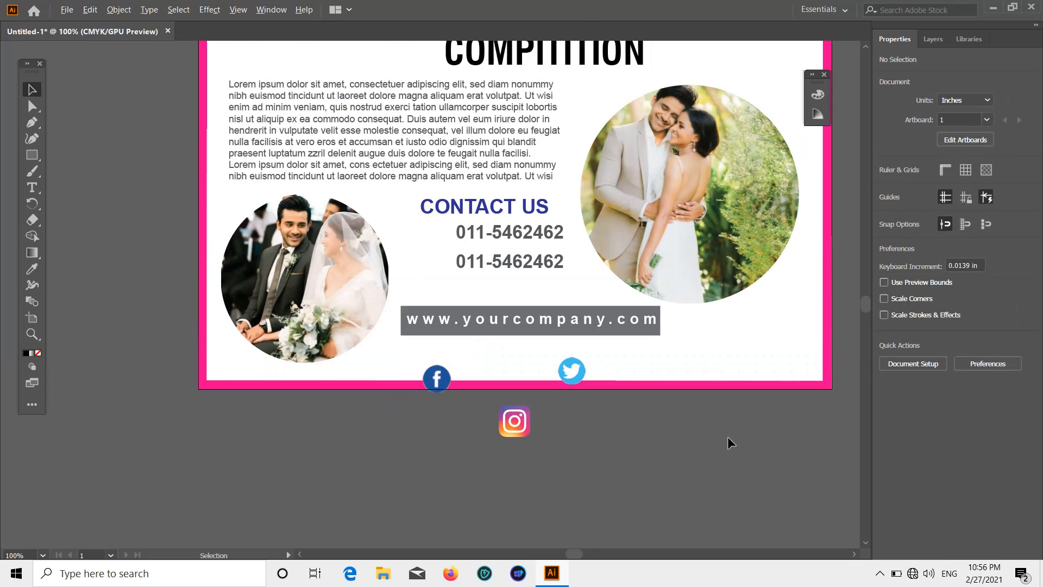
{"action": "scroll", "coordinate": [725, 475], "scroll_direction": "down", "scroll_amount": 1}
{"action": "left_click_drag", "start_coordinate": [589, 350], "coordinate": [608, 341]}
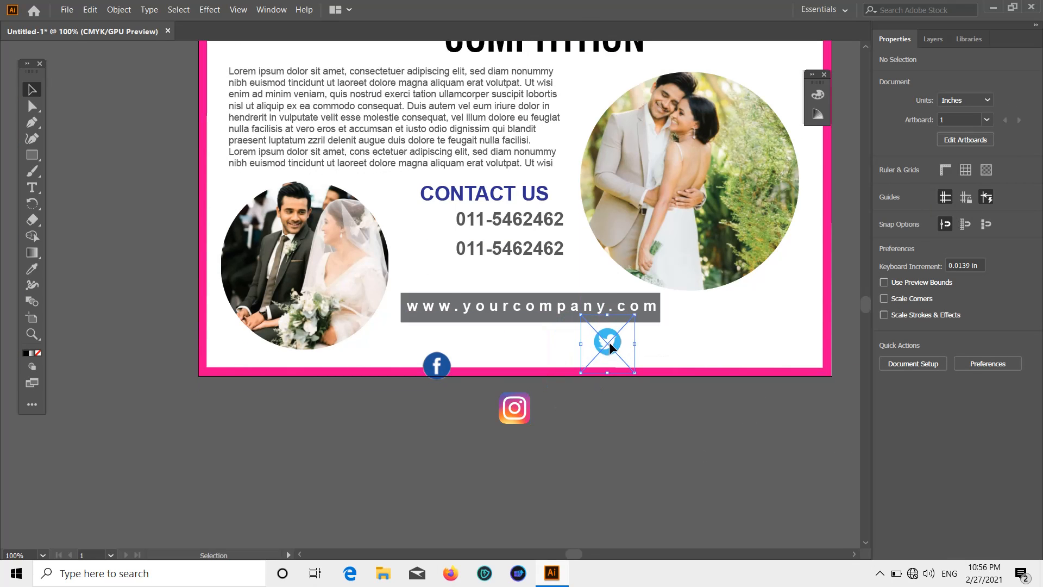
{"action": "left_click_drag", "start_coordinate": [520, 400], "coordinate": [526, 344]}
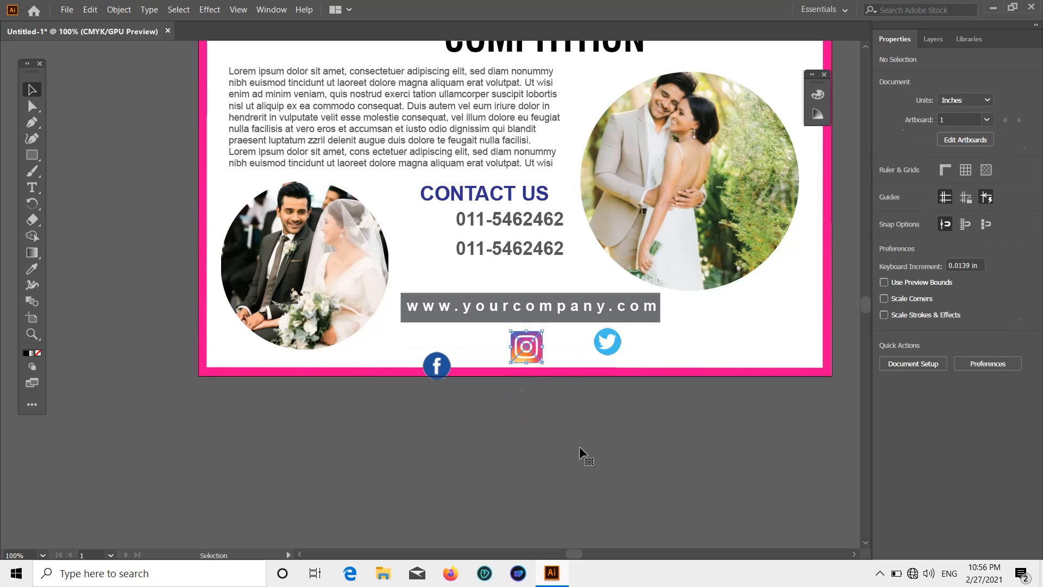
{"action": "left_click_drag", "start_coordinate": [437, 365], "coordinate": [443, 347]}
{"action": "left_click", "coordinate": [665, 378]}
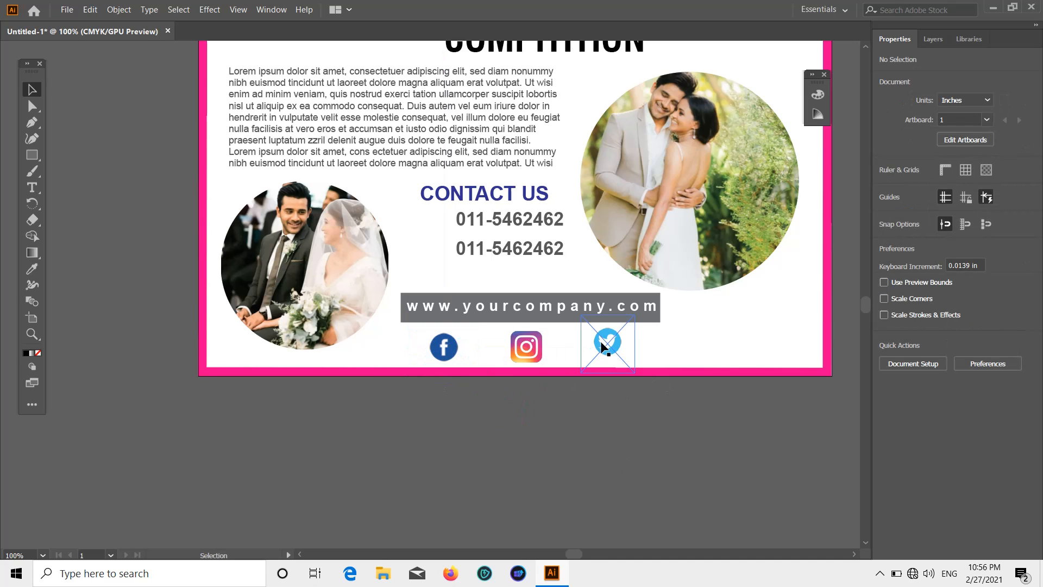
Slide Twitter left and Facebook right so both sit beside Instagram.
{"action": "left_click_drag", "start_coordinate": [608, 341], "coordinate": [586, 344]}
{"action": "left_click", "coordinate": [555, 350]}
{"action": "left_click_drag", "start_coordinate": [435, 355], "coordinate": [467, 345]}
{"action": "left_click", "coordinate": [568, 422]}
{"action": "left_click", "coordinate": [492, 351]}
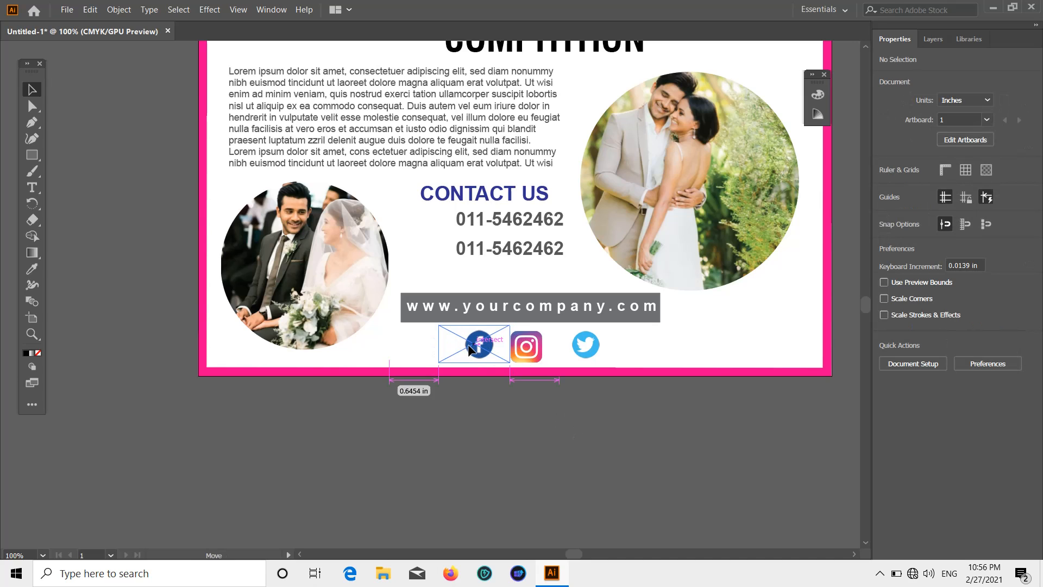
{"action": "left_click", "coordinate": [673, 450]}
Nudge the Twitter icon into final alignment and view the finished footer.
{"action": "left_click_drag", "start_coordinate": [583, 343], "coordinate": [579, 341]}
{"action": "left_click", "coordinate": [622, 456]}
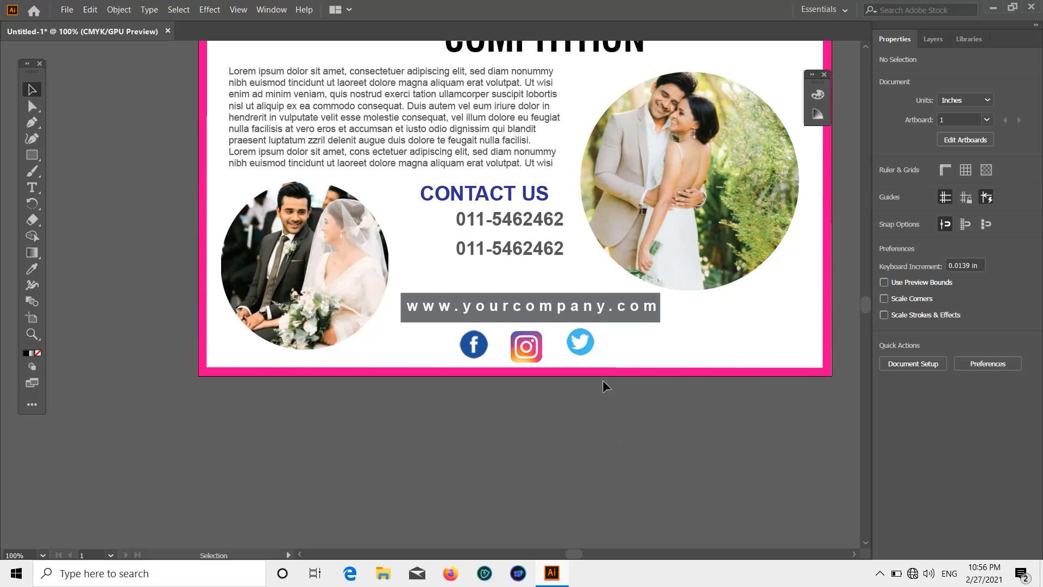
{"action": "left_click", "coordinate": [585, 347]}
{"action": "left_click", "coordinate": [619, 438]}
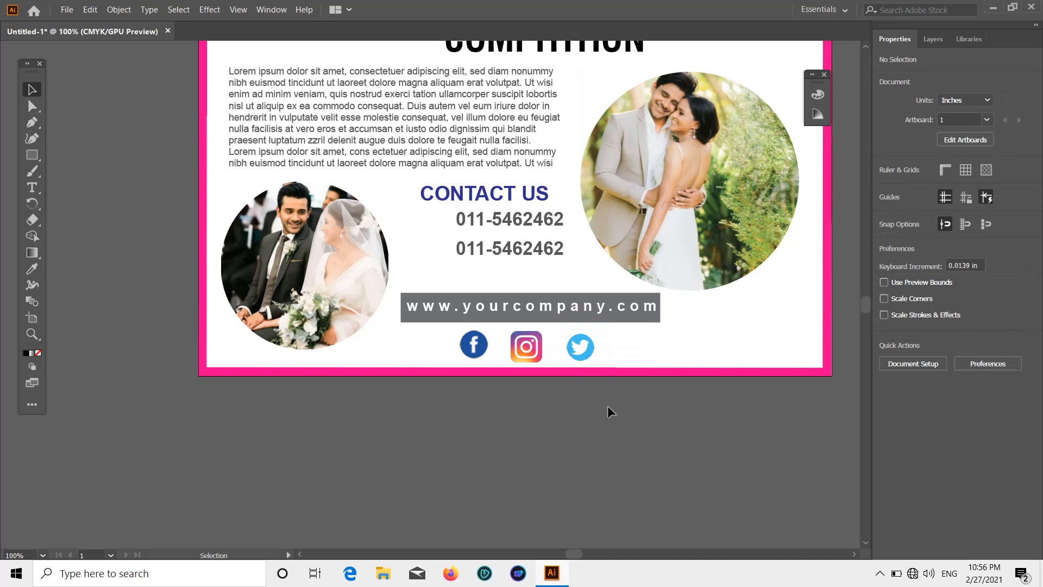
{"action": "left_click_drag", "start_coordinate": [602, 389], "coordinate": [602, 402]}
{"action": "scroll", "coordinate": [602, 402], "scroll_direction": "down", "scroll_amount": 5, "text": "alt"}
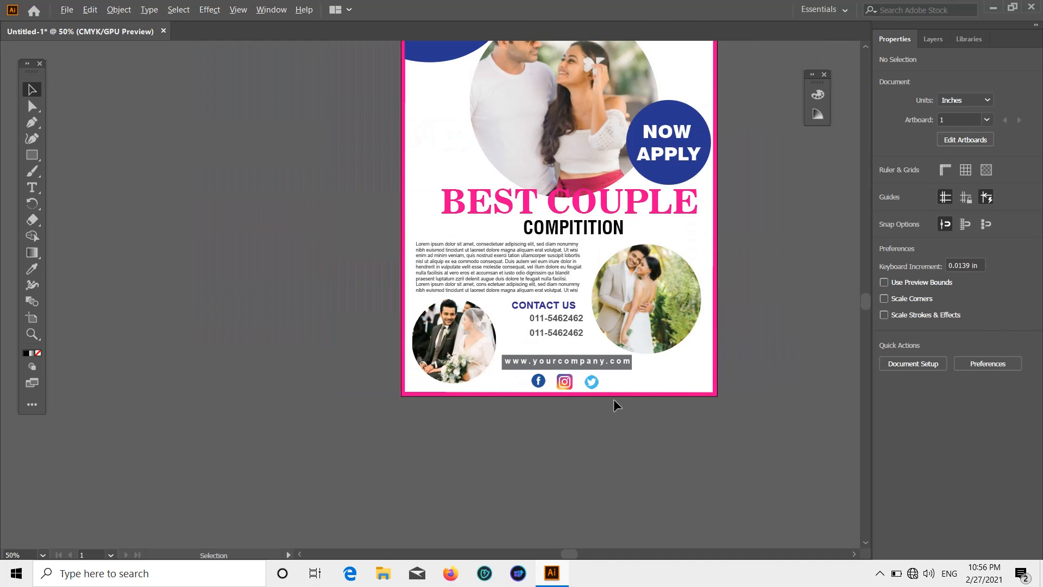
{"action": "scroll", "coordinate": [666, 299], "scroll_direction": "up", "scroll_amount": 3, "text": "alt"}
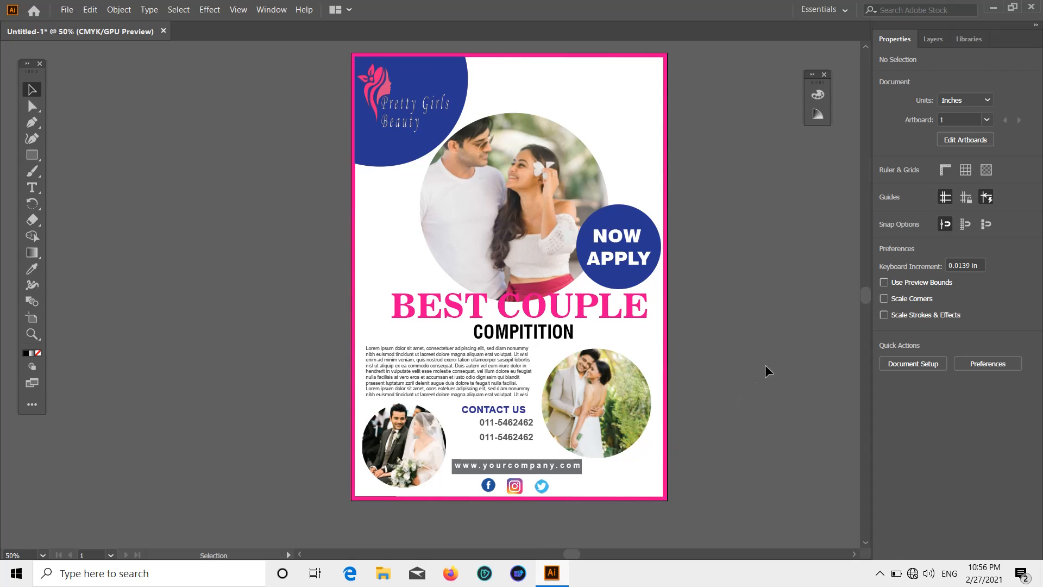
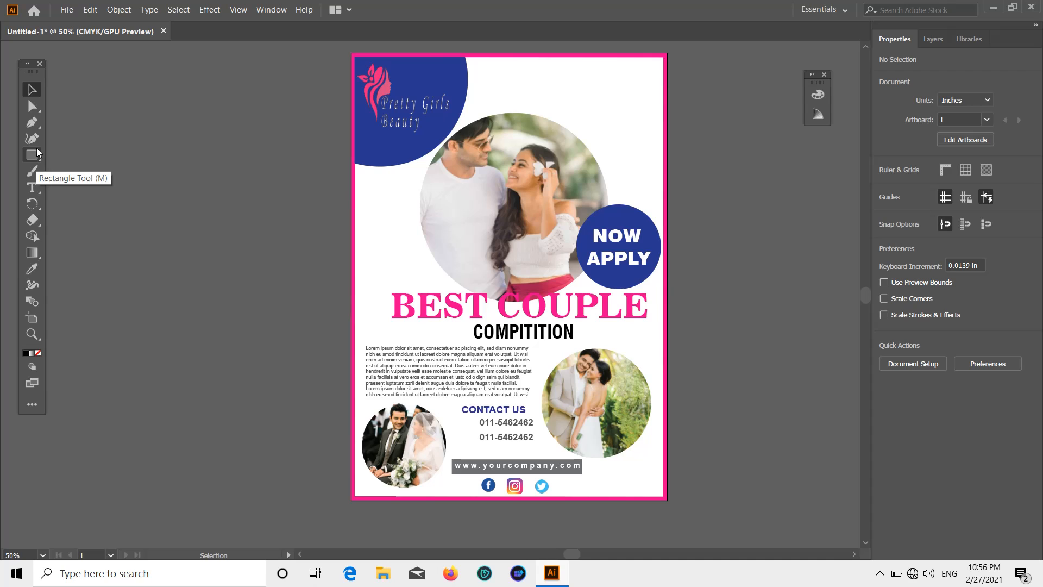
Replace the placeholder text with a new text line reading 'Beautyful life'.
{"action": "left_click", "coordinate": [32, 187]}
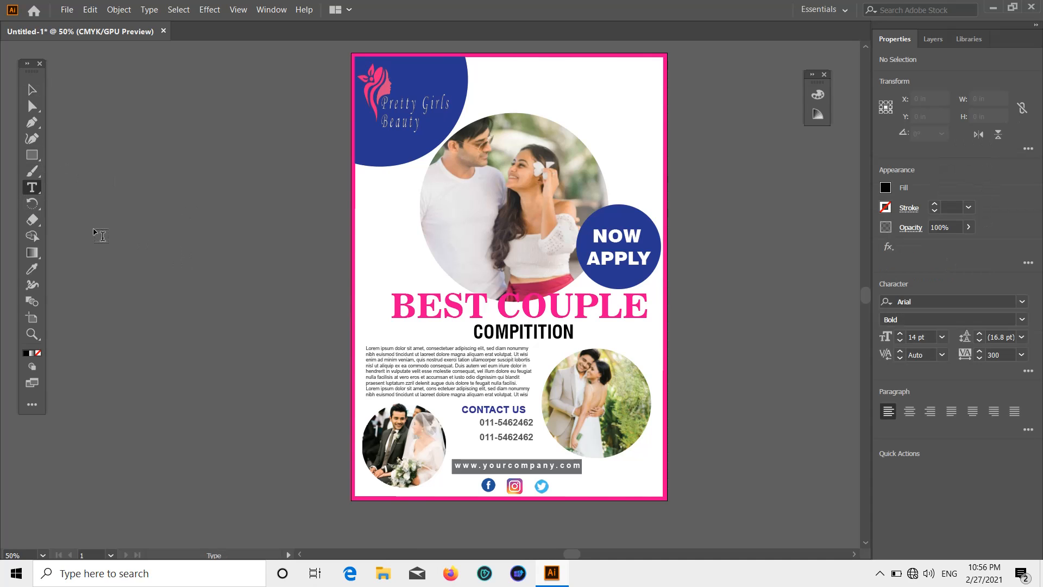
{"action": "left_click", "coordinate": [147, 231]}
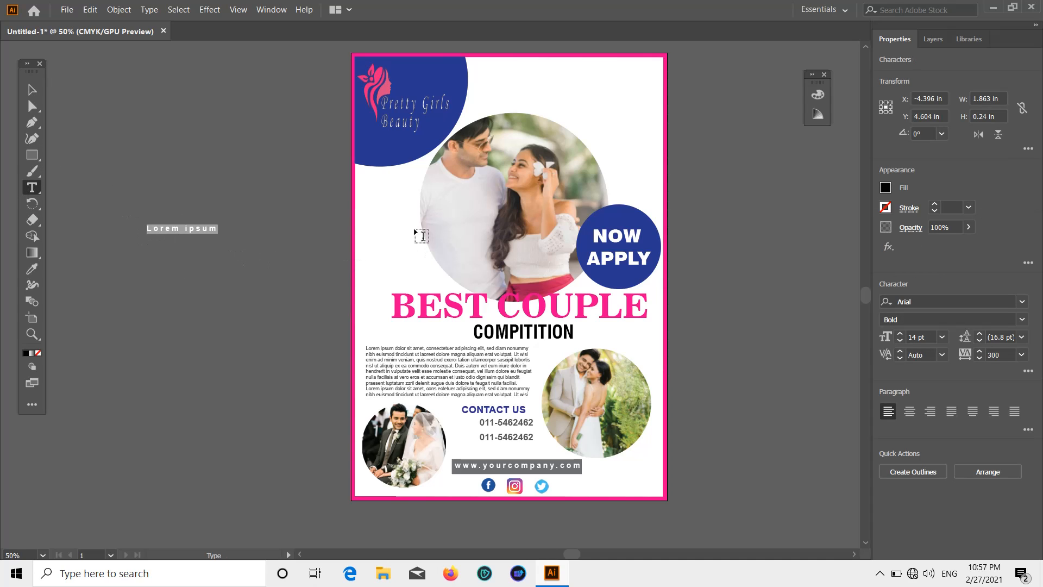
{"action": "key", "text": "BackSpace"}
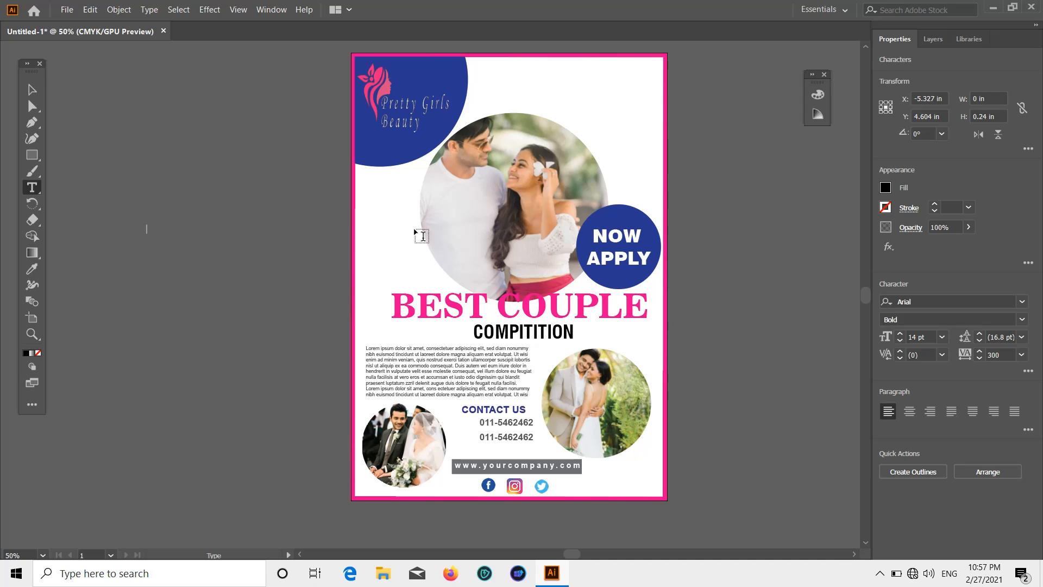
{"action": "type", "text": "Be"}
{"action": "type", "text": "autyful life"}
Scale the 'Beautyful life' text up to about 26.7 pt and place it at the poster top.
{"action": "left_click", "coordinate": [32, 93]}
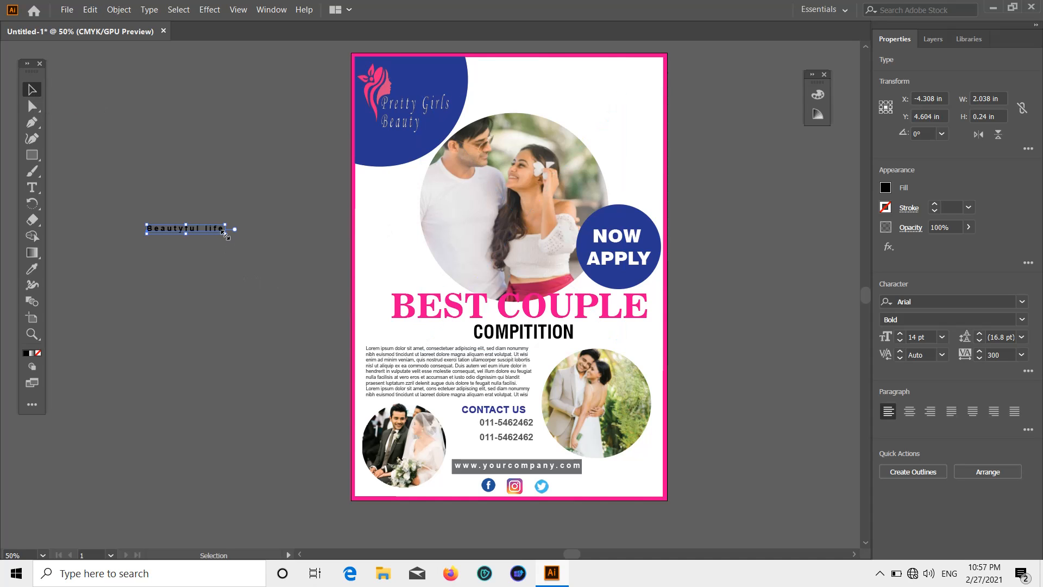
{"action": "left_click_drag", "start_coordinate": [225, 233], "coordinate": [373, 251]}
{"action": "left_click_drag", "start_coordinate": [258, 231], "coordinate": [569, 109]}
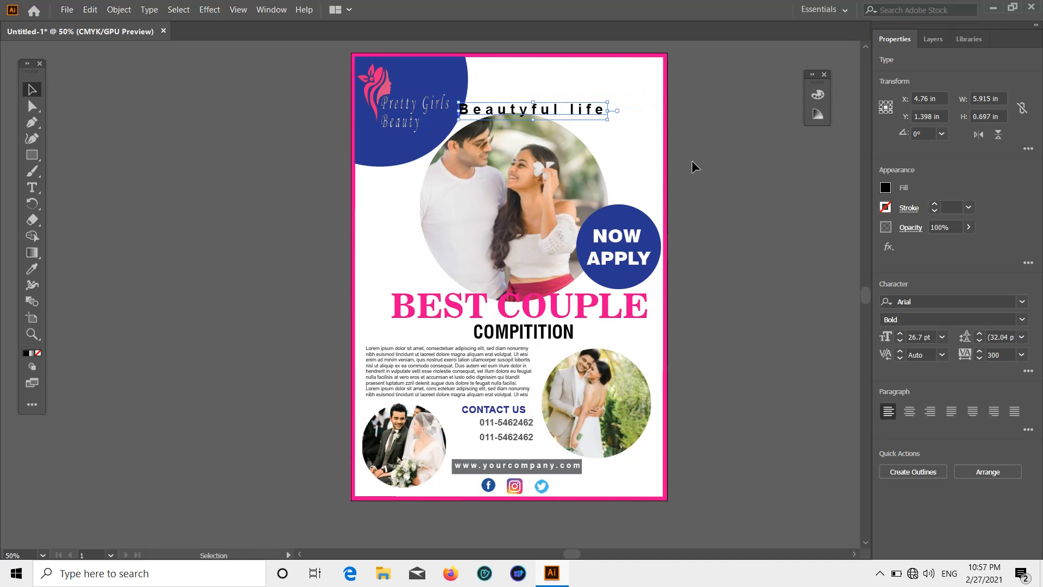
{"action": "left_click", "coordinate": [692, 161]}
Move the tagline up beside the Pretty Girls Beauty logo.
{"action": "scroll", "coordinate": [611, 228], "scroll_direction": "up", "scroll_amount": 2}
{"action": "scroll", "coordinate": [598, 234], "scroll_direction": "down", "scroll_amount": 1}
{"action": "scroll", "coordinate": [544, 163], "scroll_direction": "up", "scroll_amount": 3}
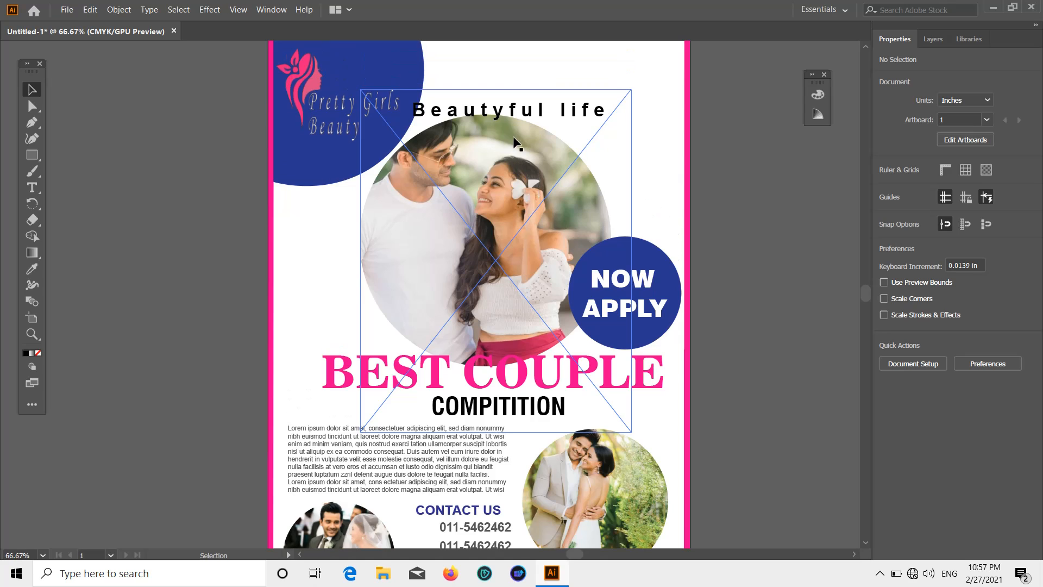
{"action": "scroll", "coordinate": [511, 127], "scroll_direction": "up", "scroll_amount": 1}
{"action": "left_click_drag", "start_coordinate": [518, 146], "coordinate": [582, 116]}
{"action": "left_click", "coordinate": [707, 146]}
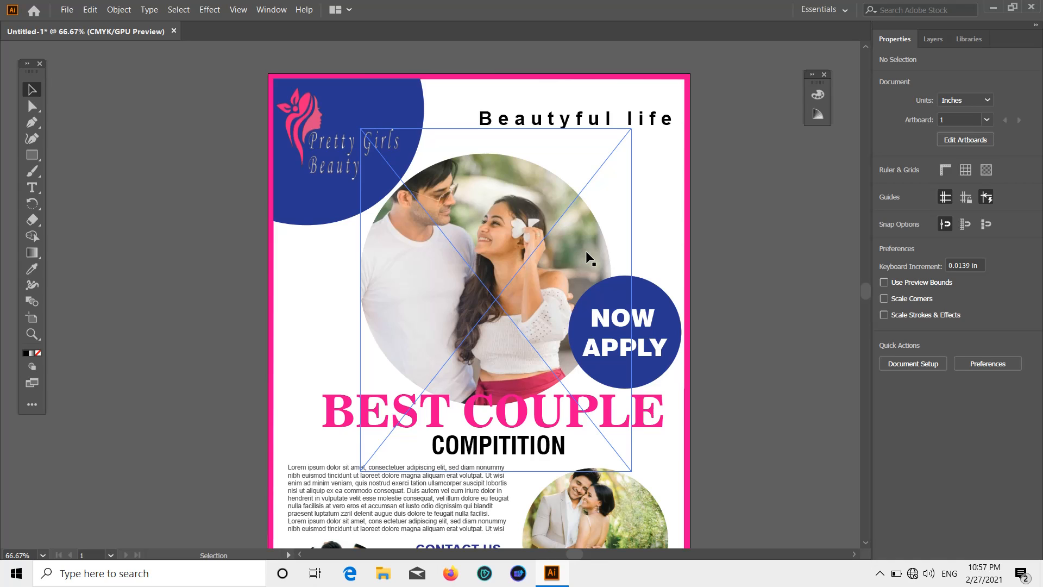
Correct the tagline's spelling to 'Beautiful Life' with a capital L.
{"action": "left_click", "coordinate": [568, 124]}
{"action": "double_click", "coordinate": [568, 124]}
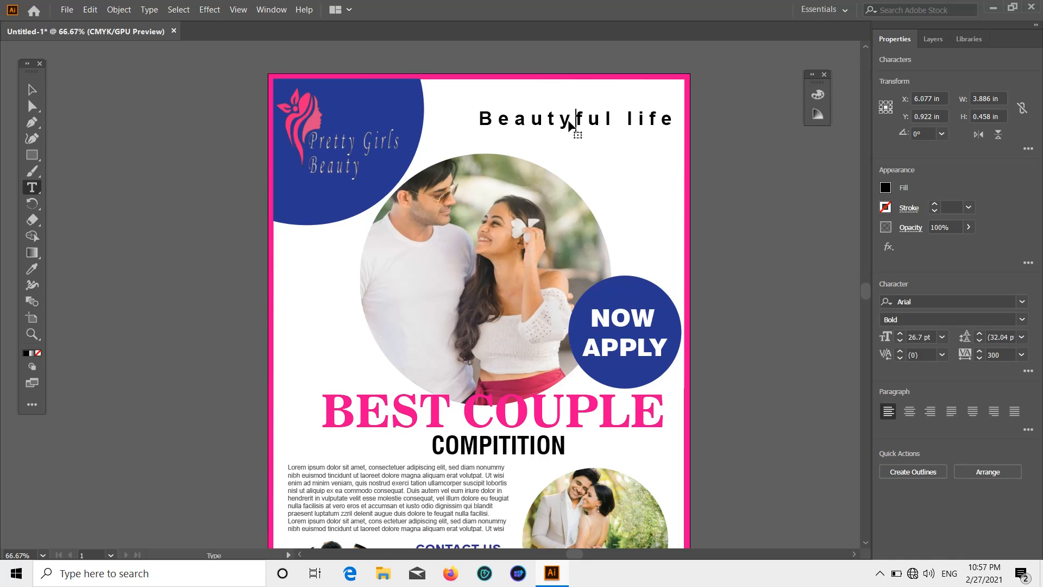
{"action": "key", "text": "BackSpace"}
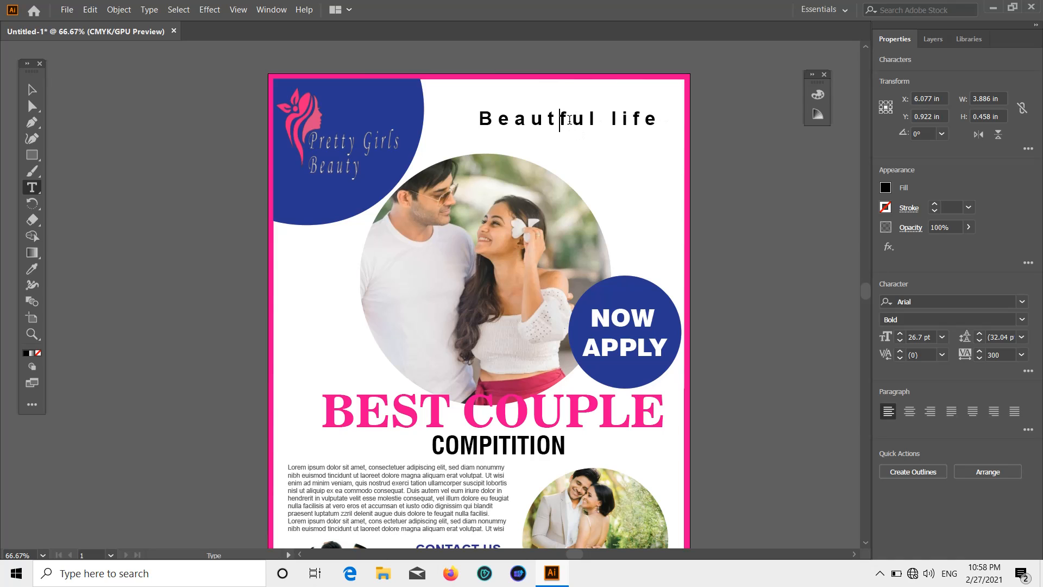
{"action": "type", "text": "i"}
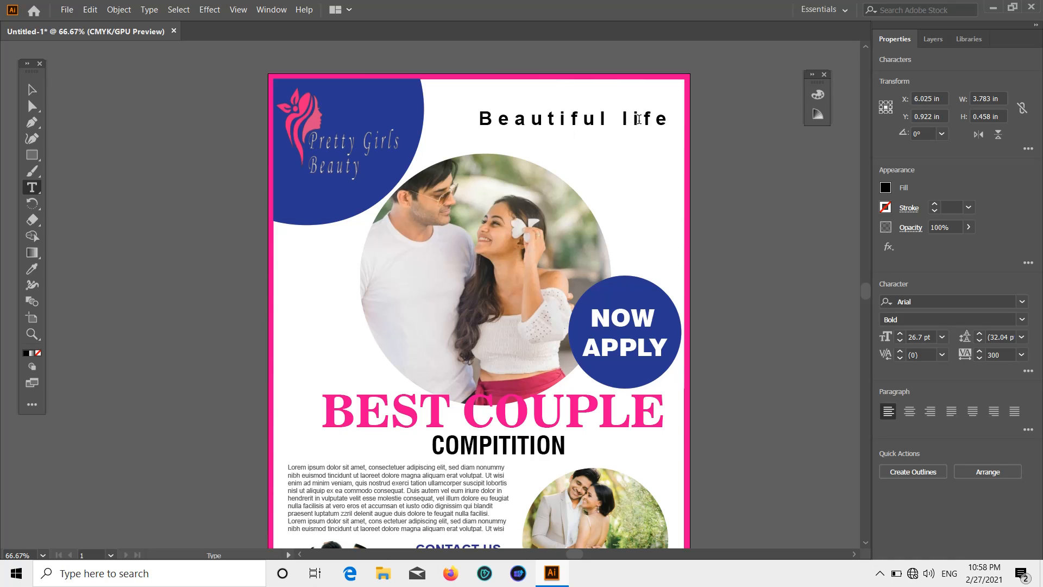
{"action": "key", "text": "BackSpace"}
{"action": "type", "text": "L"}
Nudge the 'Beautiful Life' tagline slightly left and down.
{"action": "left_click", "coordinate": [29, 92]}
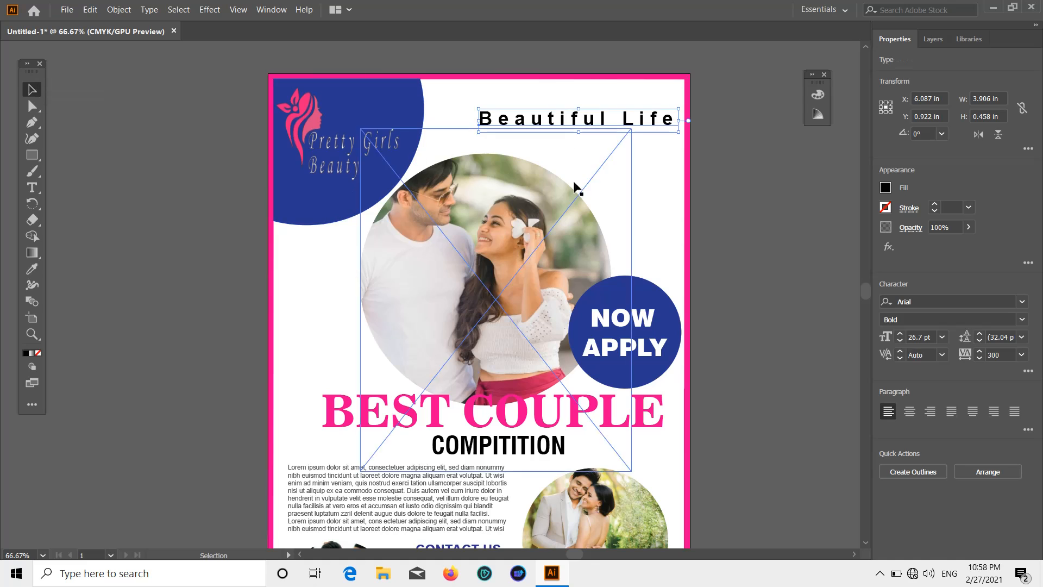
{"action": "left_click_drag", "start_coordinate": [582, 119], "coordinate": [566, 122]}
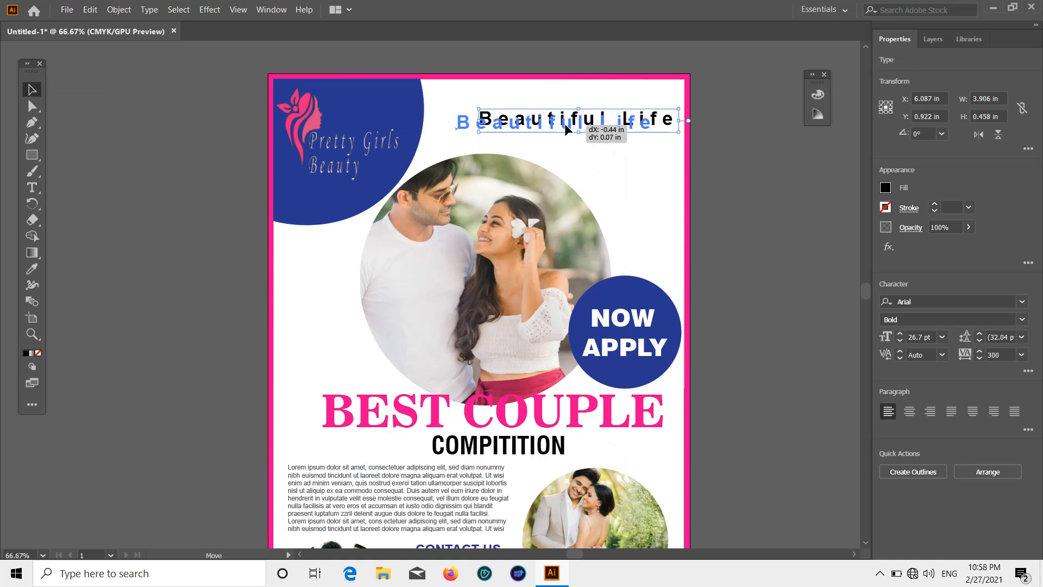
{"action": "left_click", "coordinate": [846, 161]}
{"action": "scroll", "coordinate": [585, 64], "scroll_direction": "down", "scroll_amount": 1}
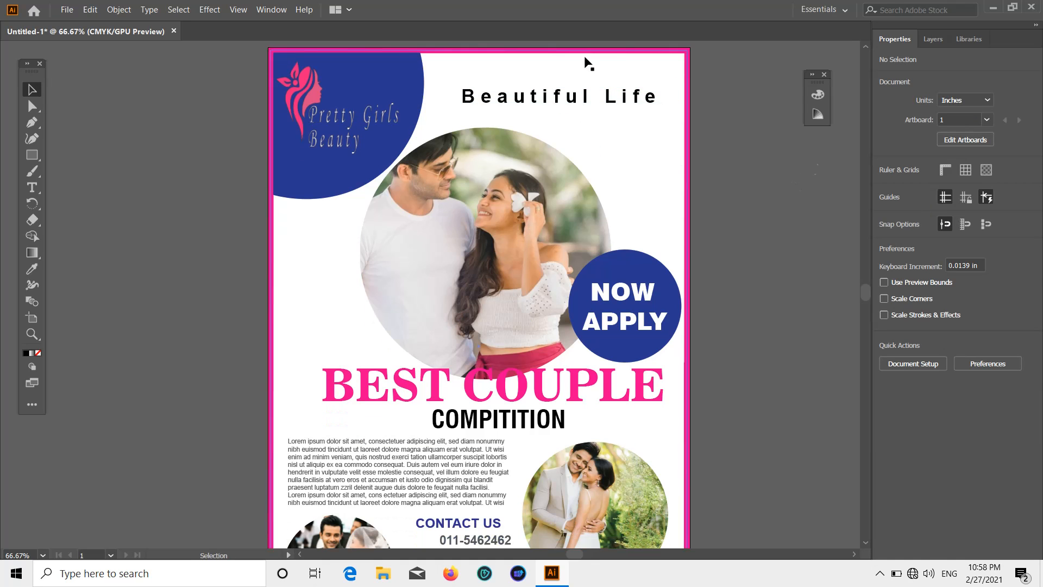
Set the tagline's letter spacing to 0 and shift it to the right.
{"action": "left_click", "coordinate": [576, 112]}
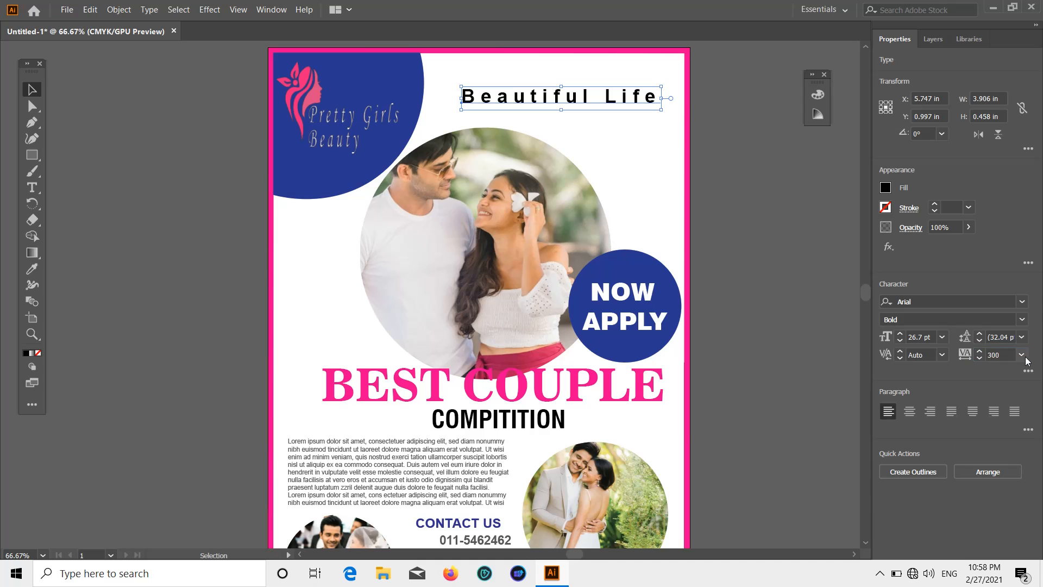
{"action": "left_click", "coordinate": [1022, 354]}
{"action": "left_click", "coordinate": [999, 294]}
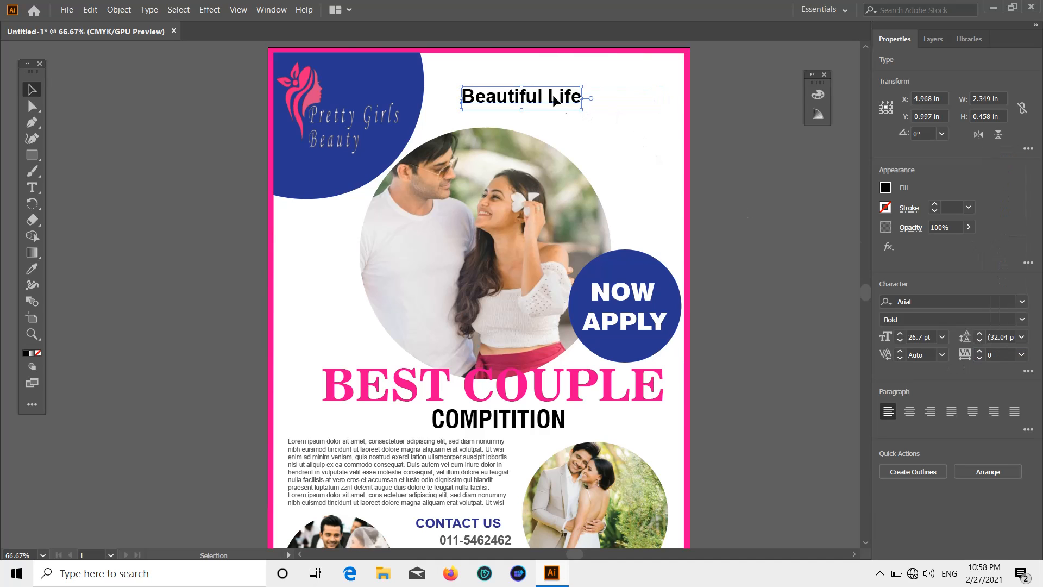
{"action": "left_click_drag", "start_coordinate": [555, 100], "coordinate": [606, 101]}
{"action": "left_click", "coordinate": [768, 158]}
{"action": "scroll", "coordinate": [855, 334], "scroll_direction": "up", "scroll_amount": 1}
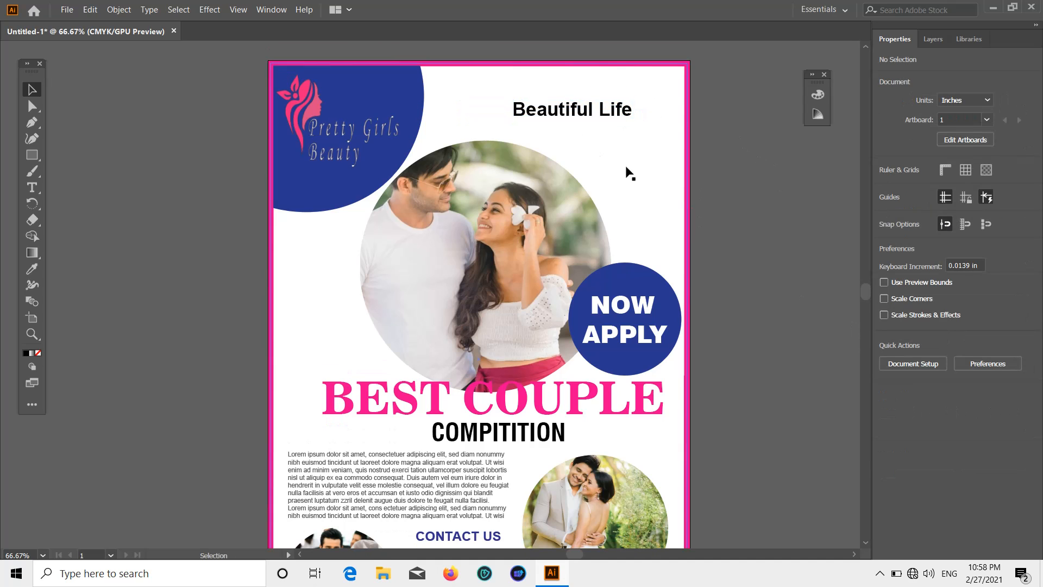
Change the tagline font to Buxton Sketch.
{"action": "left_click", "coordinate": [592, 117]}
{"action": "left_click", "coordinate": [1026, 303]}
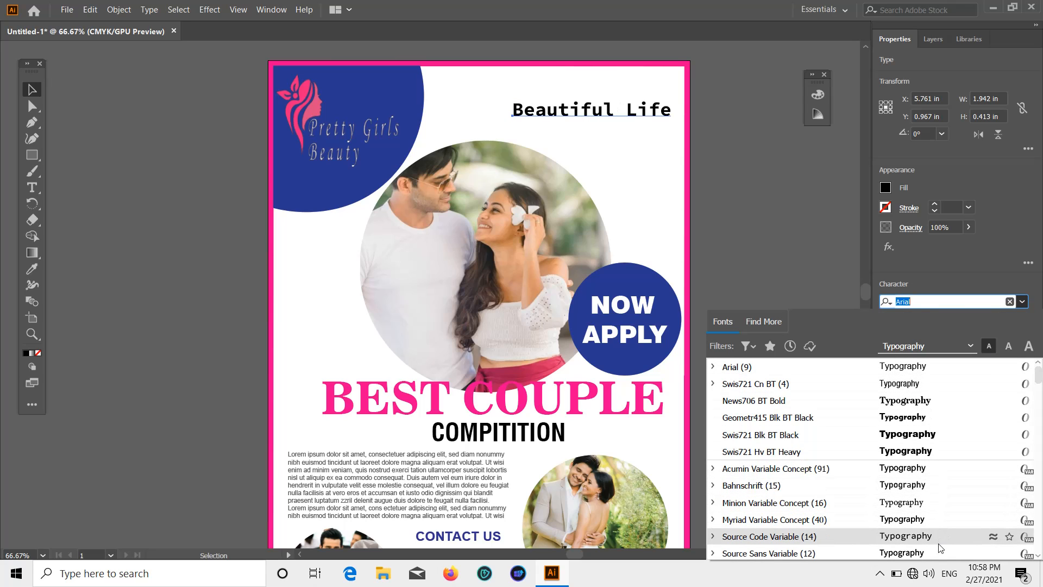
{"action": "scroll", "coordinate": [940, 550], "scroll_direction": "down", "scroll_amount": 7}
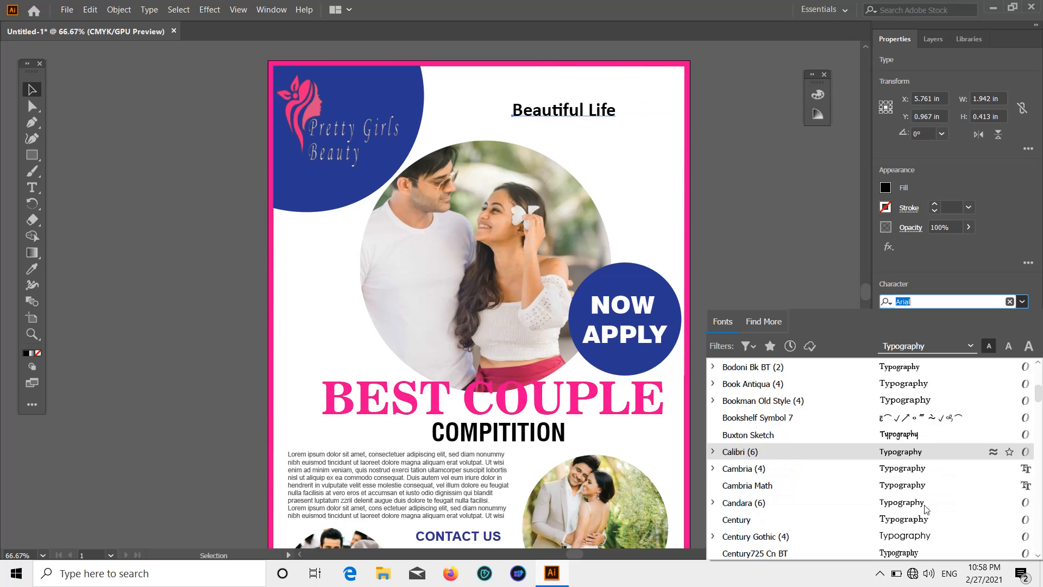
{"action": "left_click", "coordinate": [924, 441]}
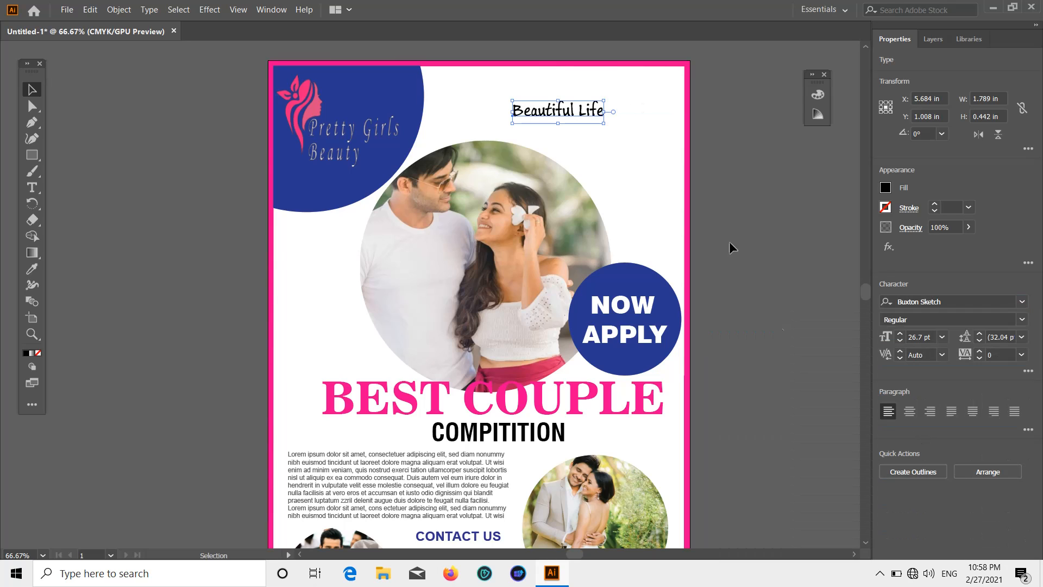
Make the tagline pink, enlarge it, and move it toward the poster's top right.
{"action": "left_click", "coordinate": [885, 188]}
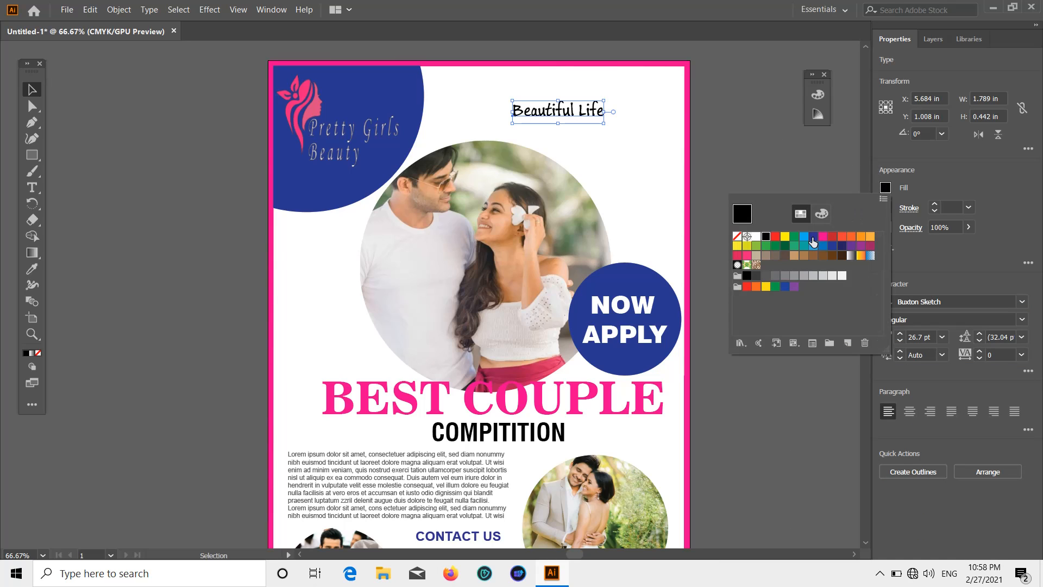
{"action": "left_click", "coordinate": [823, 237]}
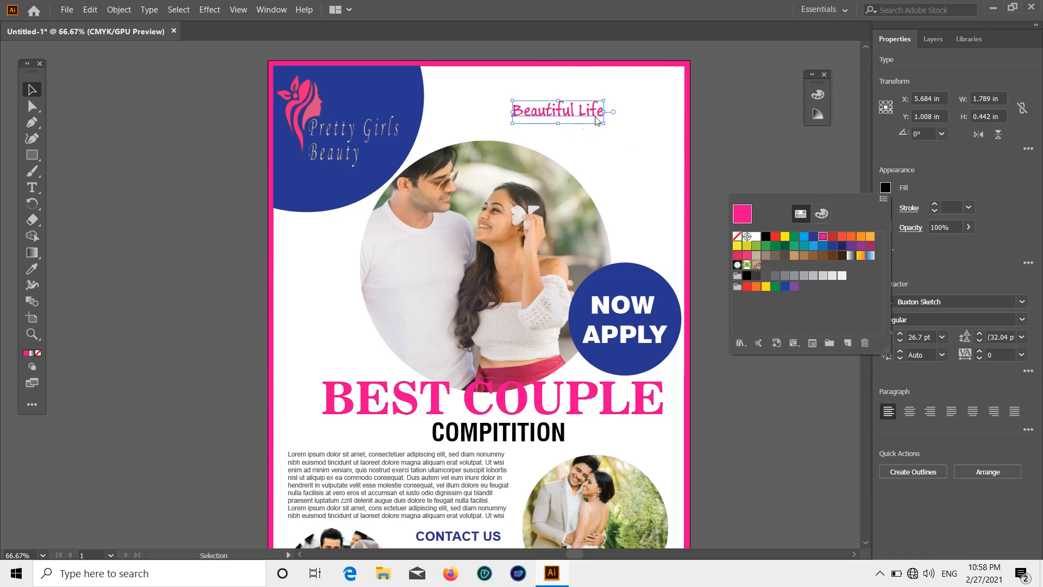
{"action": "left_click", "coordinate": [609, 124]}
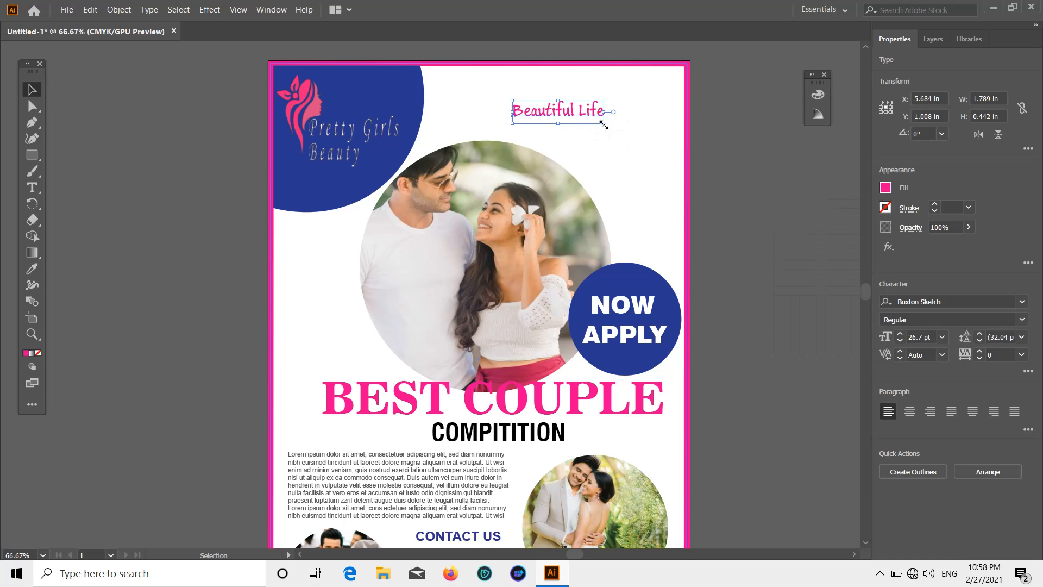
{"action": "left_click_drag", "start_coordinate": [603, 124], "coordinate": [711, 172]}
{"action": "left_click", "coordinate": [710, 172]}
{"action": "left_click_drag", "start_coordinate": [579, 109], "coordinate": [572, 104]}
Move the website address text and its grey bar slightly upward together.
{"action": "left_click", "coordinate": [725, 141]}
{"action": "scroll", "coordinate": [726, 141], "scroll_direction": "down", "scroll_amount": 3}
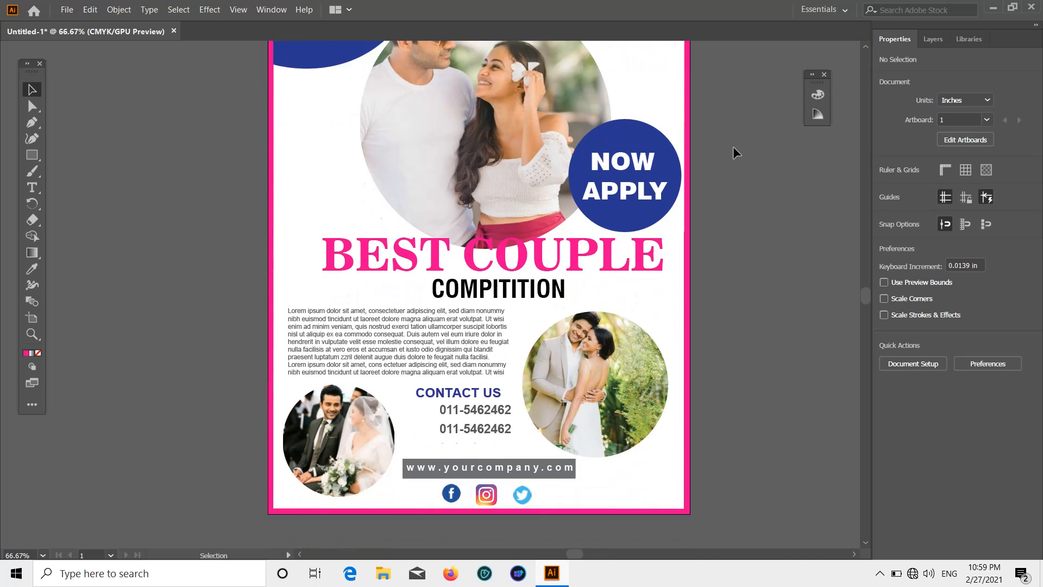
{"action": "scroll", "coordinate": [733, 145], "scroll_direction": "up", "scroll_amount": 1}
{"action": "scroll", "coordinate": [731, 171], "scroll_direction": "down", "scroll_amount": 3}
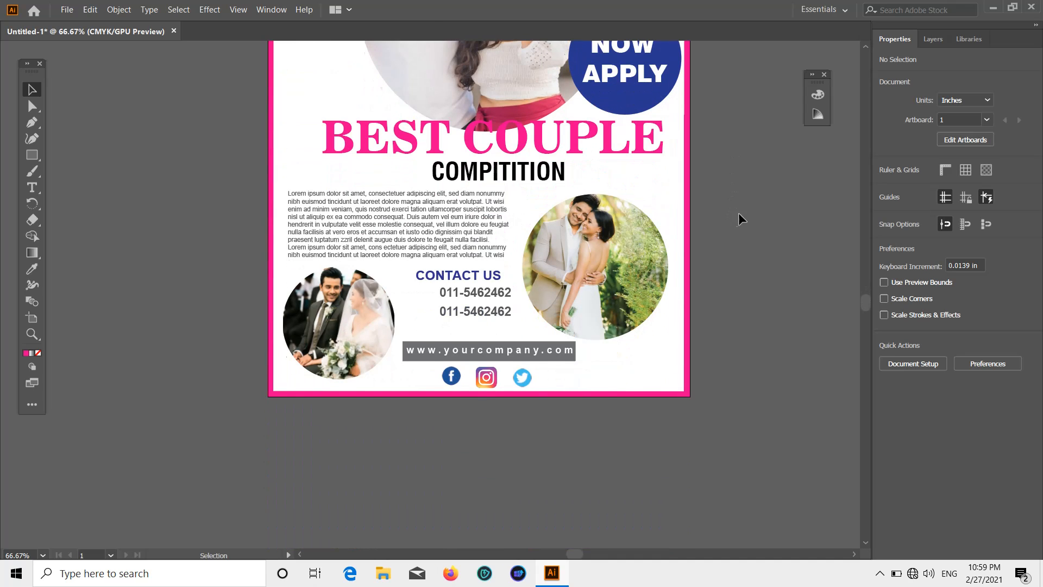
{"action": "scroll", "coordinate": [530, 434], "scroll_direction": "up", "scroll_amount": 1}
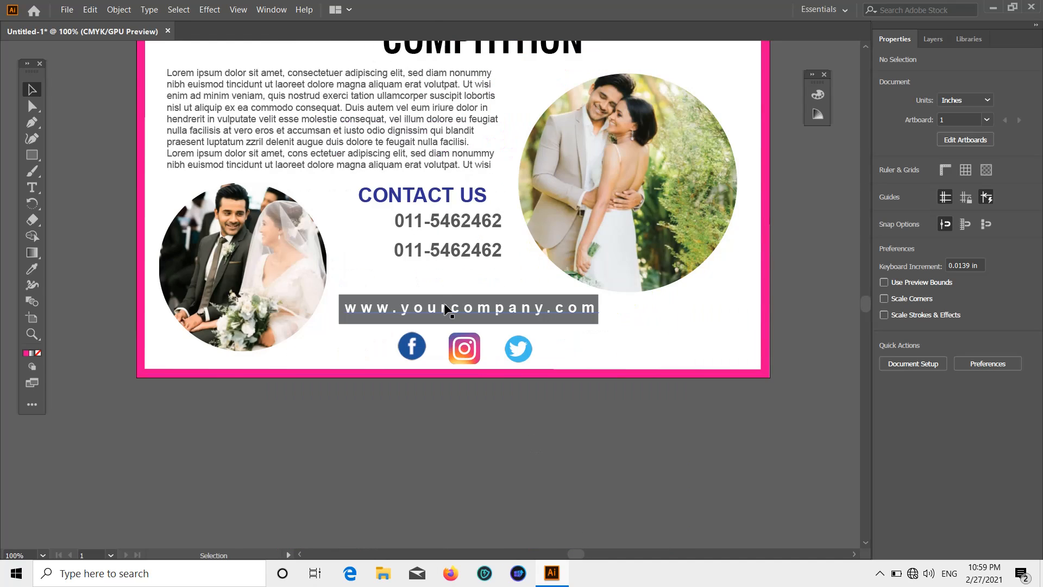
{"action": "left_click", "coordinate": [390, 298]}
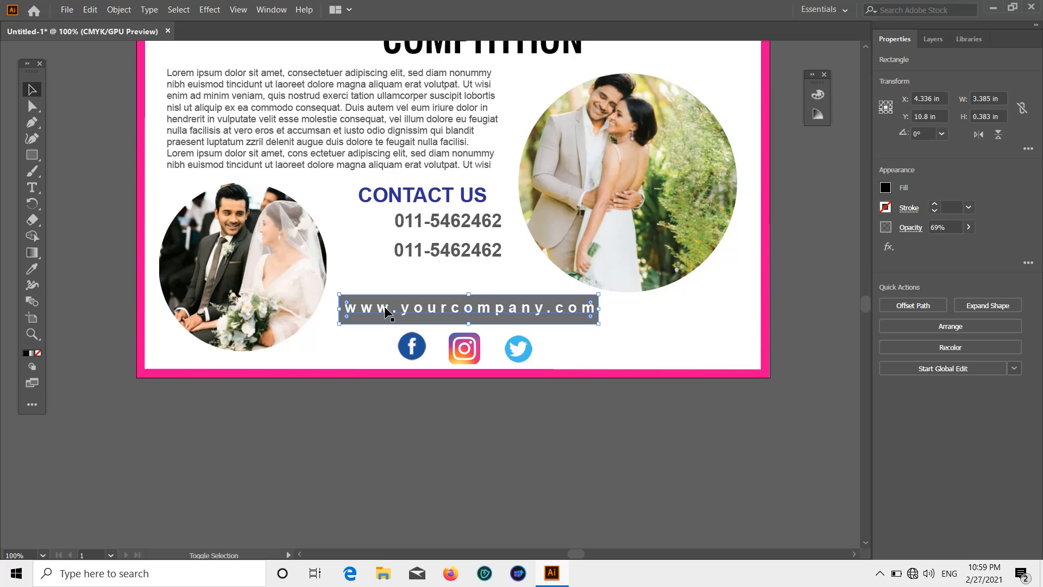
{"action": "left_click", "coordinate": [386, 313], "text": "shift"}
{"action": "left_click_drag", "start_coordinate": [385, 309], "coordinate": [419, 295]}
{"action": "left_click", "coordinate": [648, 475]}
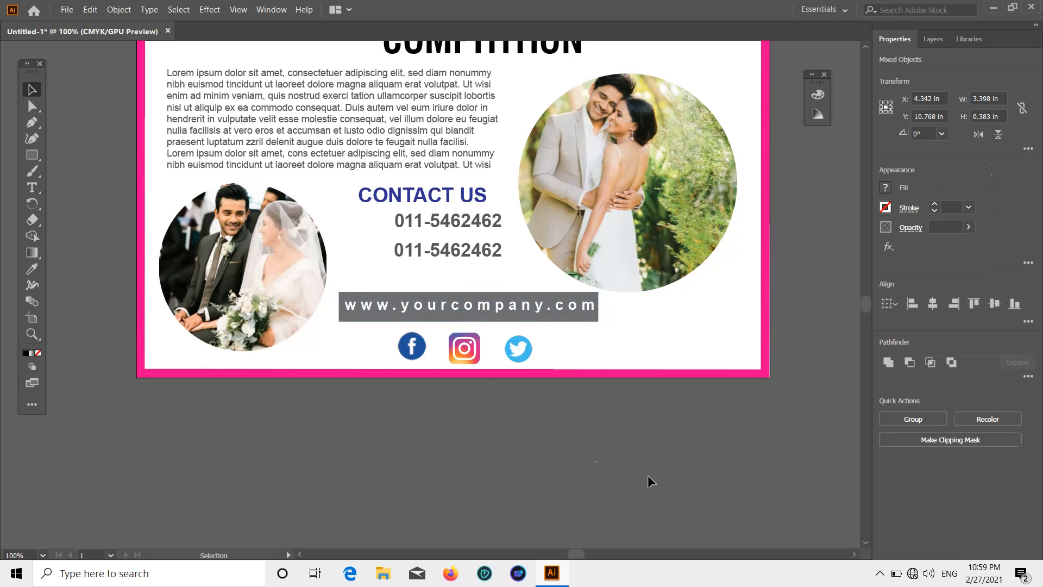
Raise the three social media icons slightly to match the website bar.
{"action": "left_click", "coordinate": [438, 349]}
{"action": "left_click", "coordinate": [517, 350], "text": "shift"}
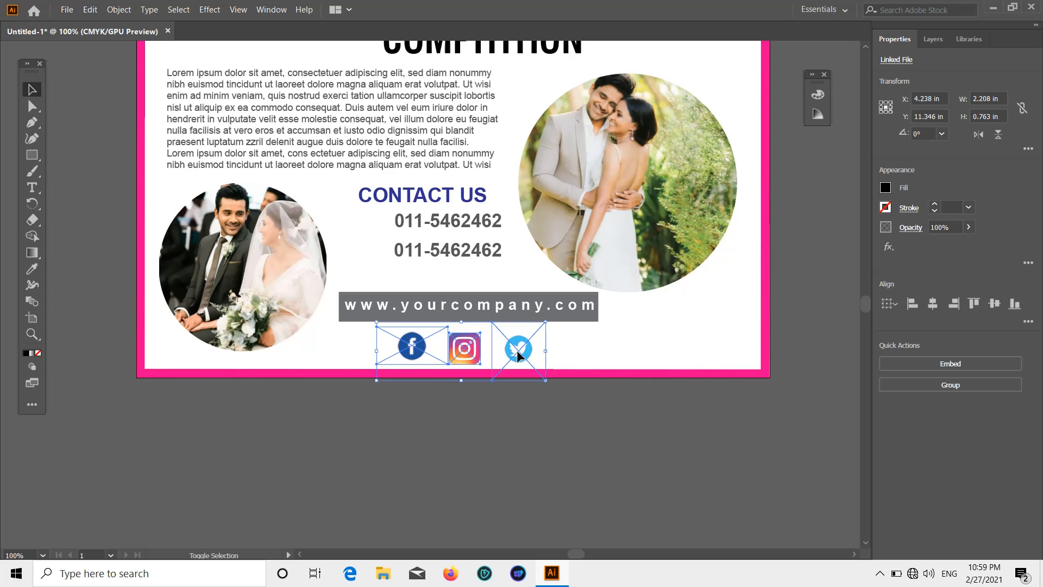
{"action": "left_click", "coordinate": [469, 351], "text": "shift"}
{"action": "left_click_drag", "start_coordinate": [469, 351], "coordinate": [468, 347]}
{"action": "left_click", "coordinate": [605, 441]}
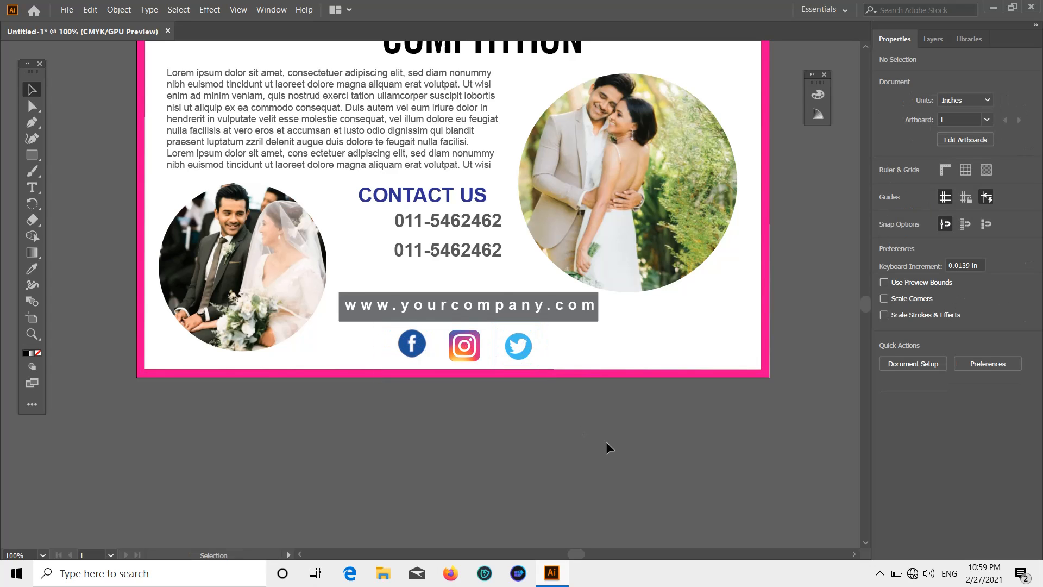
{"action": "scroll", "coordinate": [605, 441], "scroll_direction": "down", "scroll_amount": 3}
{"action": "scroll", "coordinate": [652, 438], "scroll_direction": "up", "scroll_amount": 1}
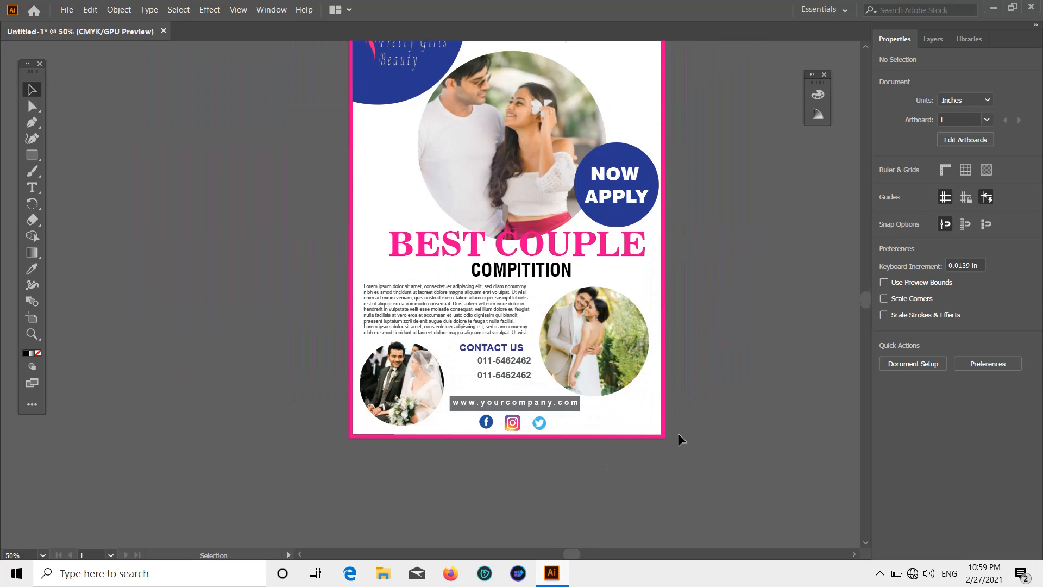
{"action": "scroll", "coordinate": [678, 432], "scroll_direction": "up", "scroll_amount": 2}
{"action": "scroll", "coordinate": [714, 372], "scroll_direction": "down", "scroll_amount": 1}
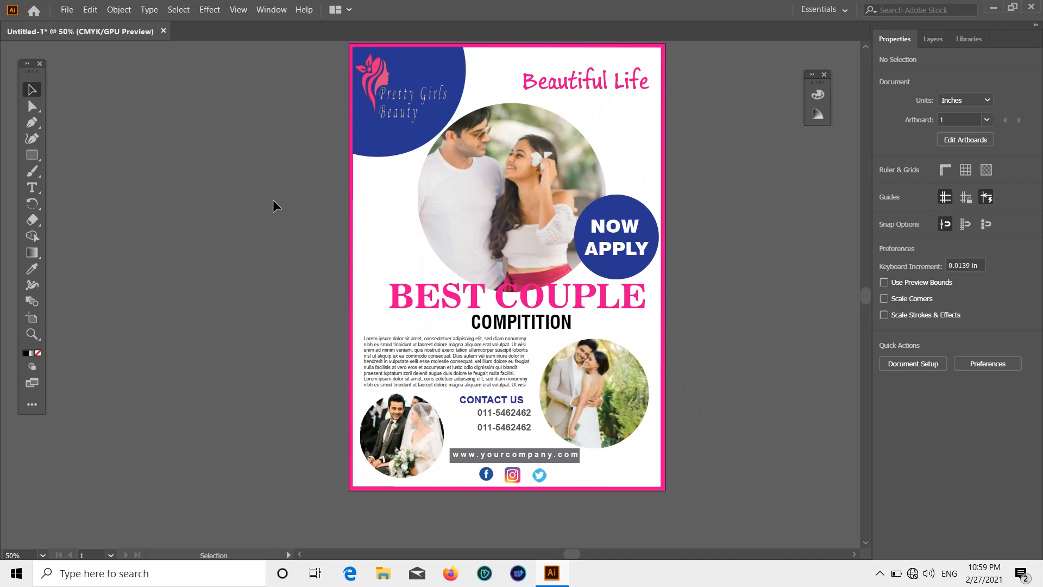
{"action": "scroll", "coordinate": [230, 173], "scroll_direction": "up", "scroll_amount": 1}
Export the poster via Export As as a 300 ppi PNG named 'BCC 1 FLYER' into Ilastrater.
{"action": "left_click", "coordinate": [66, 12]}
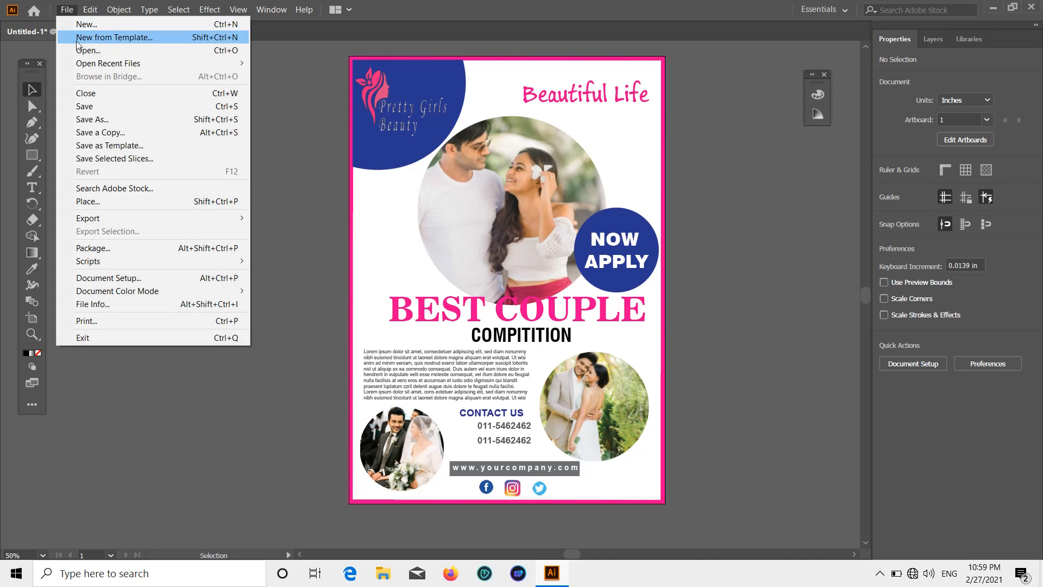
{"action": "mouse_move", "coordinate": [115, 219]}
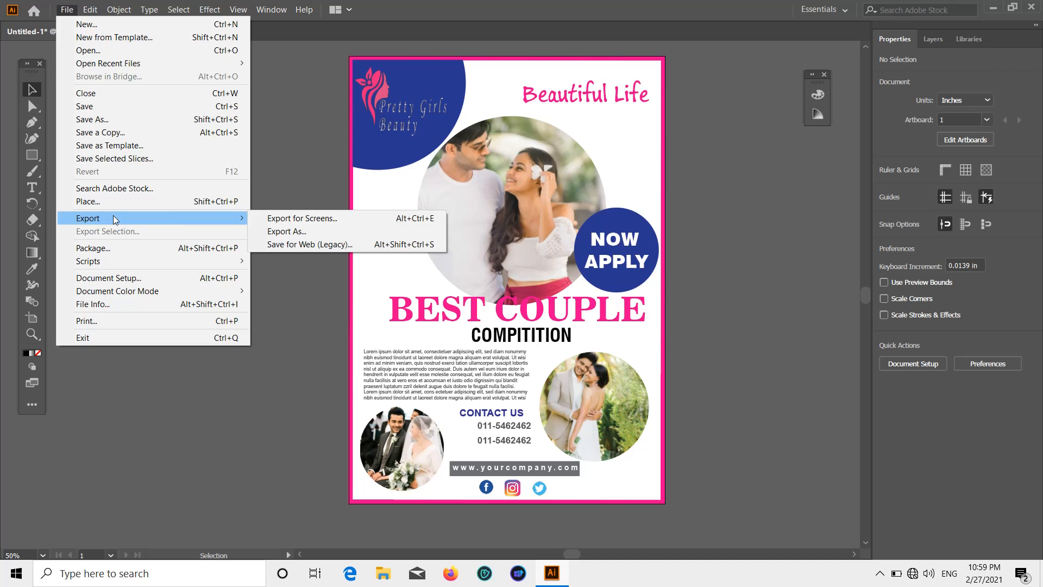
{"action": "left_click", "coordinate": [277, 230]}
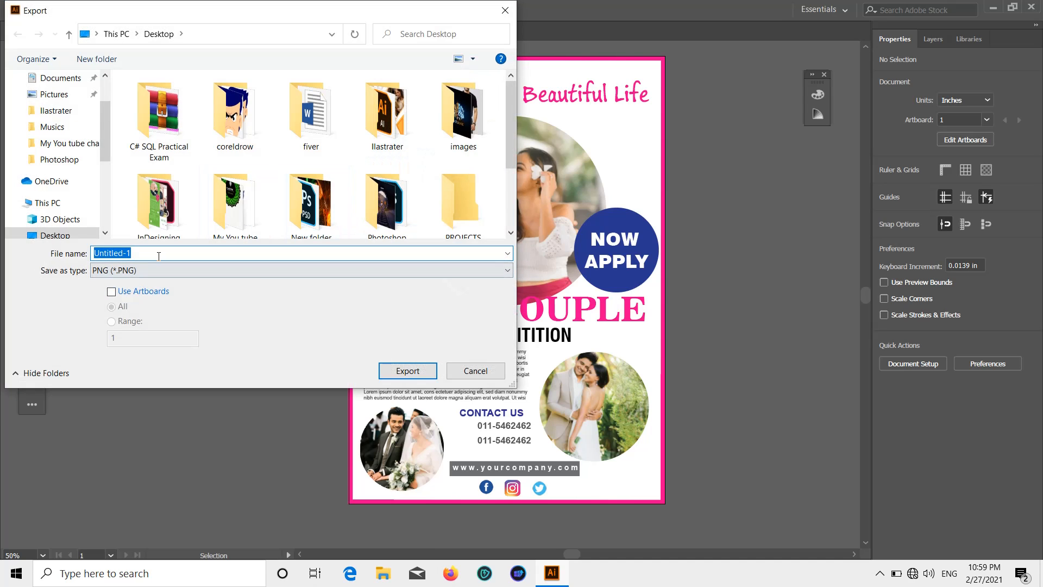
{"action": "left_click", "coordinate": [159, 254]}
{"action": "key", "text": "BackSpace"}
{"action": "key", "text": "BackSpace"}
{"action": "key", "text": "BackSpace"}
{"action": "key", "text": "BackSpace"}
{"action": "key", "text": "BackSpace"}
{"action": "key", "text": "BackSpace"}
{"action": "key", "text": "BackSpace"}
{"action": "key", "text": "BackSpace"}
{"action": "key", "text": "BackSpace"}
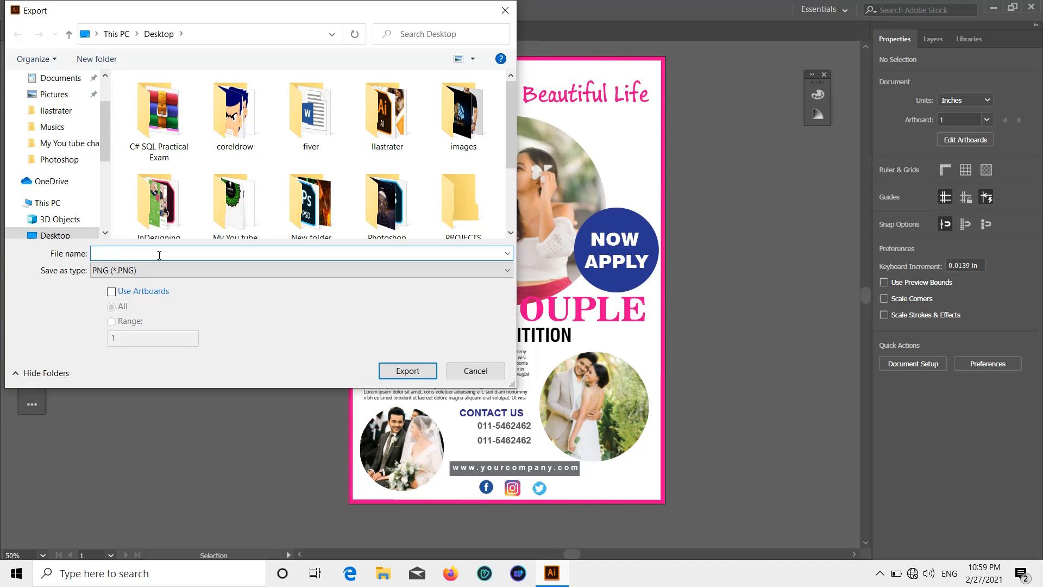
{"action": "type", "text": "BCC 1 FLYER"}
{"action": "double_click", "coordinate": [387, 114]}
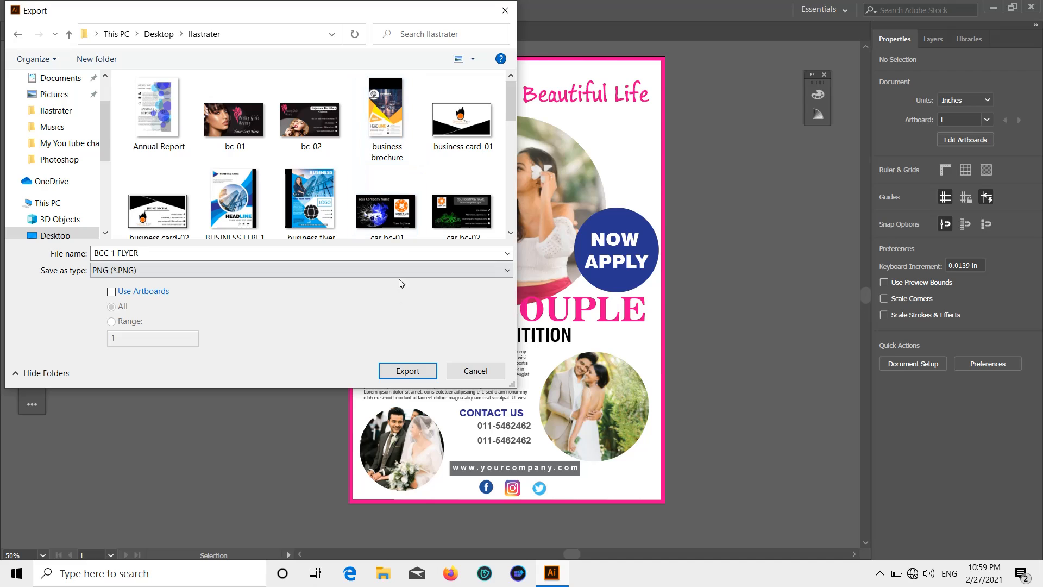
{"action": "left_click", "coordinate": [405, 369]}
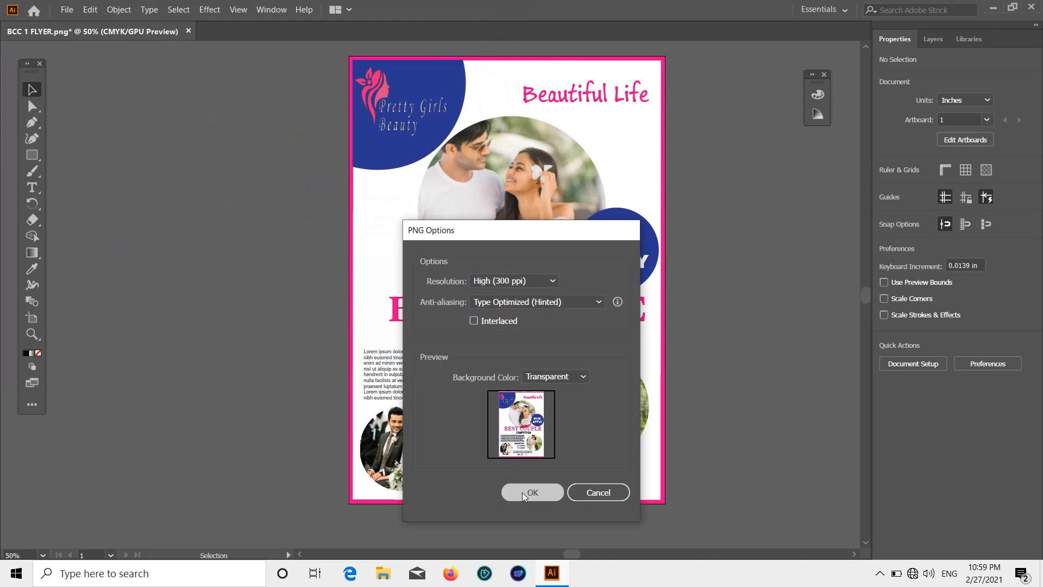
{"action": "left_click", "coordinate": [523, 493]}
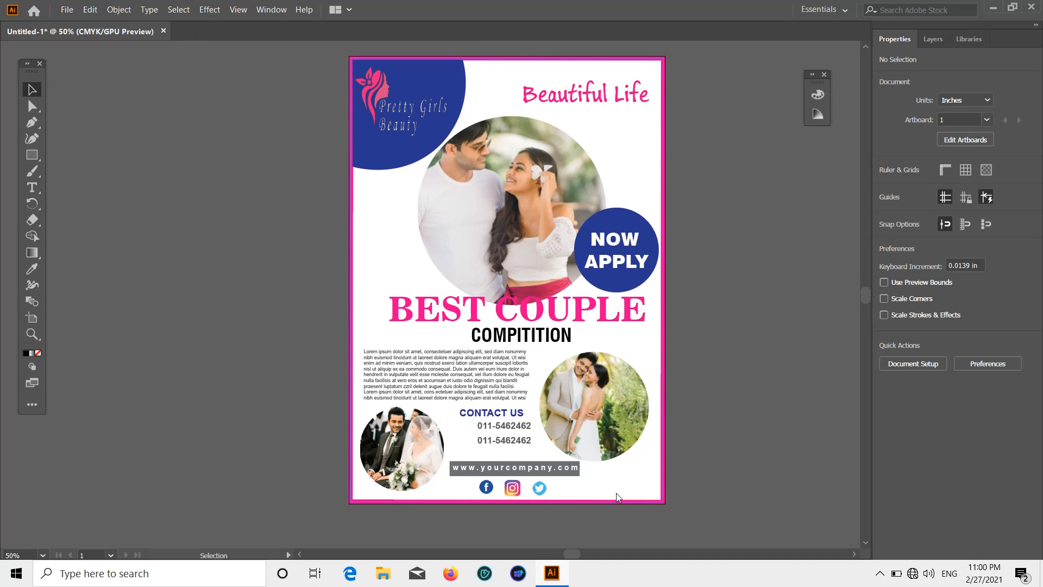